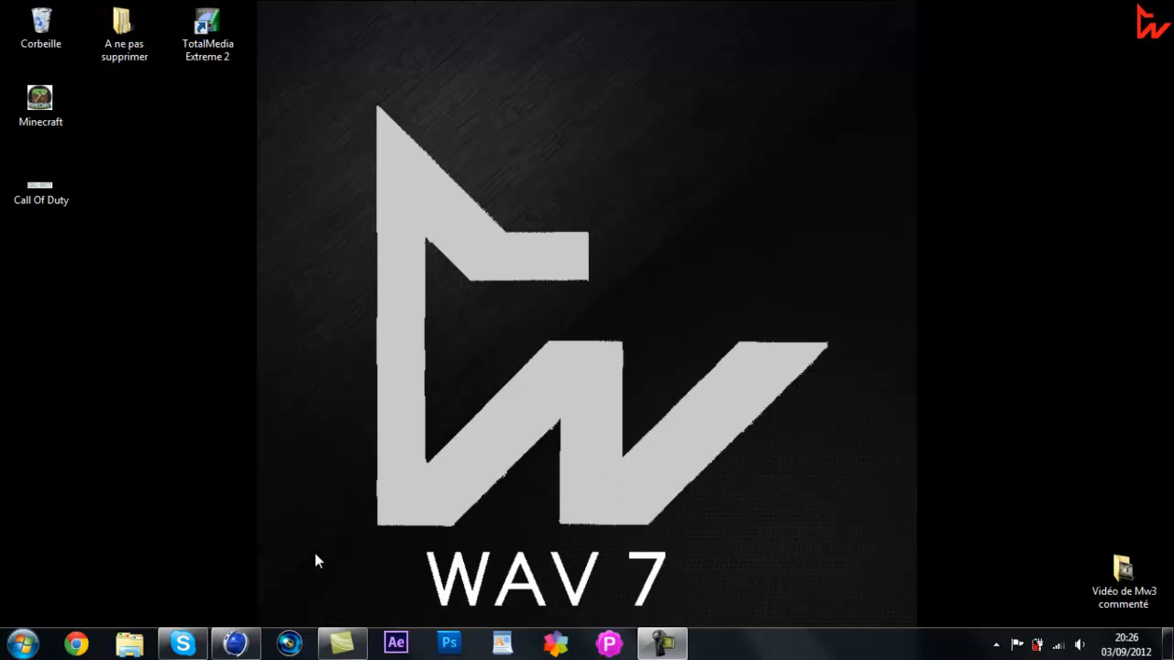
# - Switch to CINEMA 4D and set the render output to the HDV/HDTV 720 29.97 preset, covering all frames (Toutes les images)
pyautogui.moveTo(235, 644)
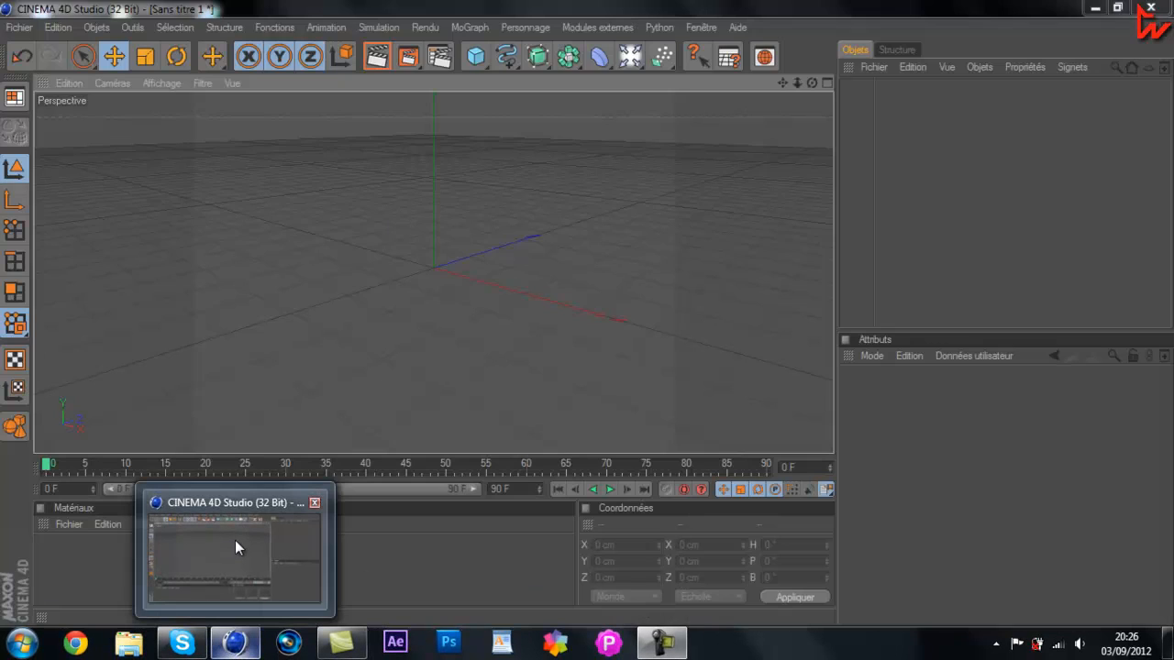
pyautogui.click(236, 541)
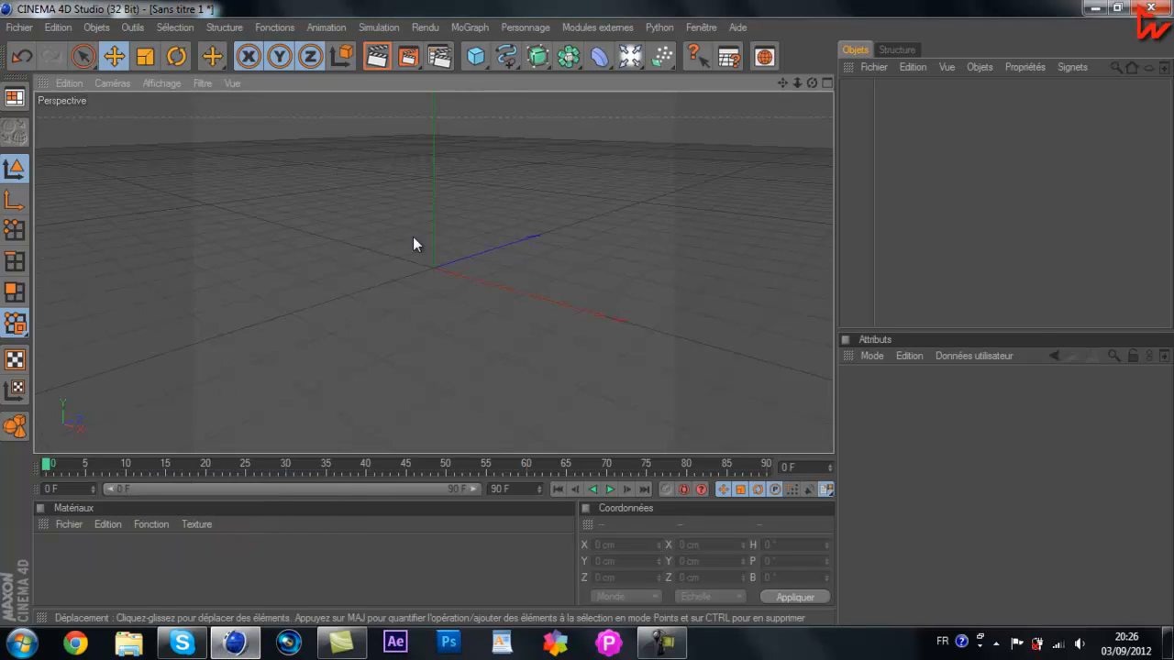
pyautogui.click(440, 57)
pyautogui.click(162, 65)
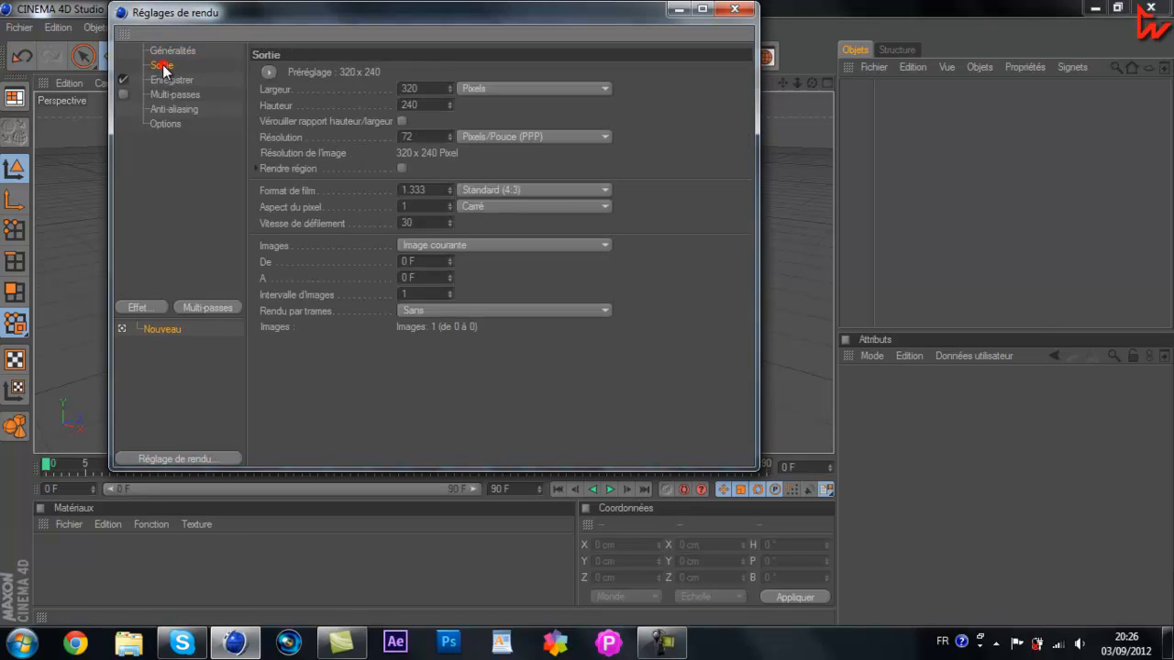
pyautogui.click(267, 72)
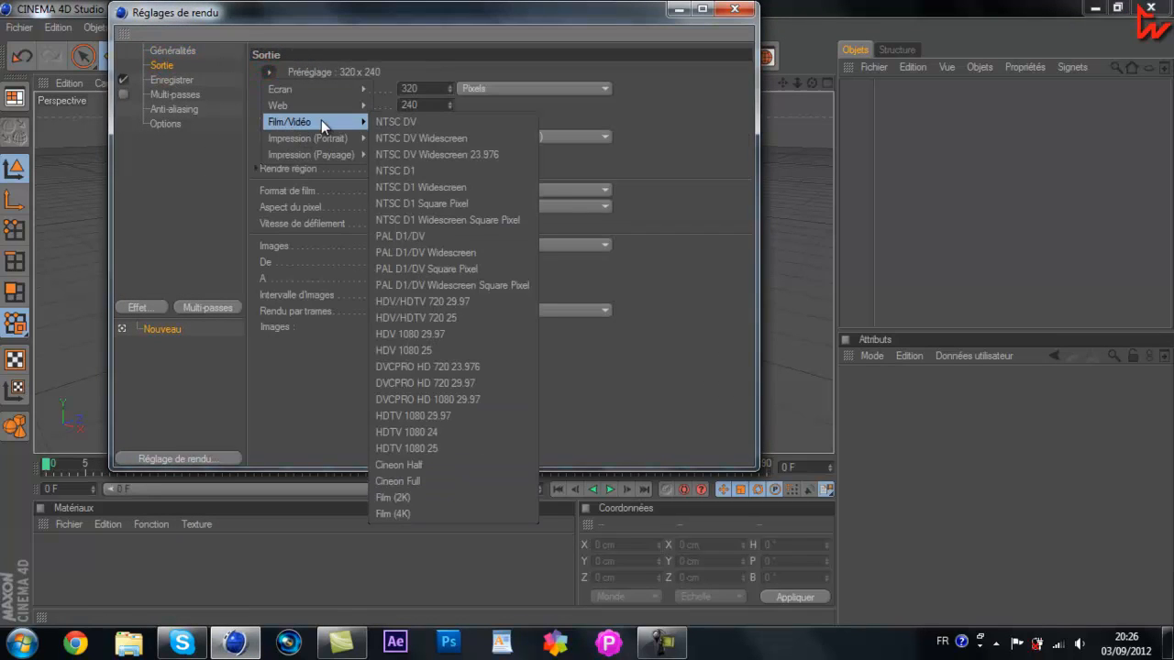
pyautogui.click(458, 303)
pyautogui.click(474, 243)
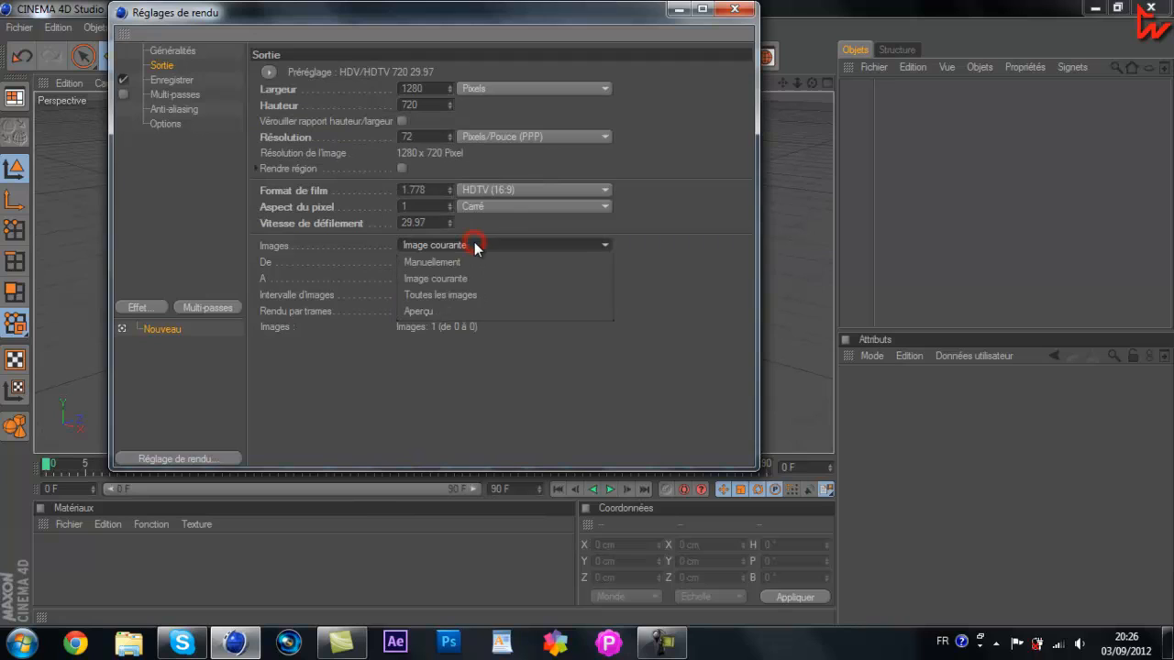
pyautogui.click(472, 294)
# - Set the render to save as "TuToriel Introduction" in the TuTo folder, in Film AVI format
pyautogui.click(182, 81)
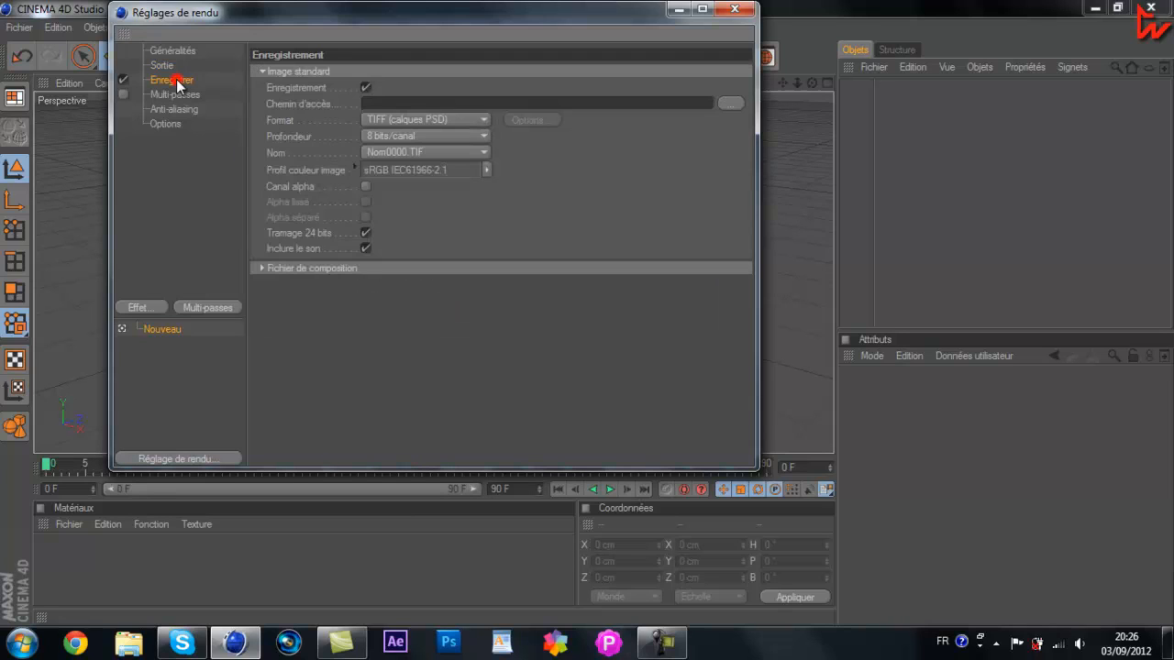
pyautogui.click(410, 102)
pyautogui.click(458, 120)
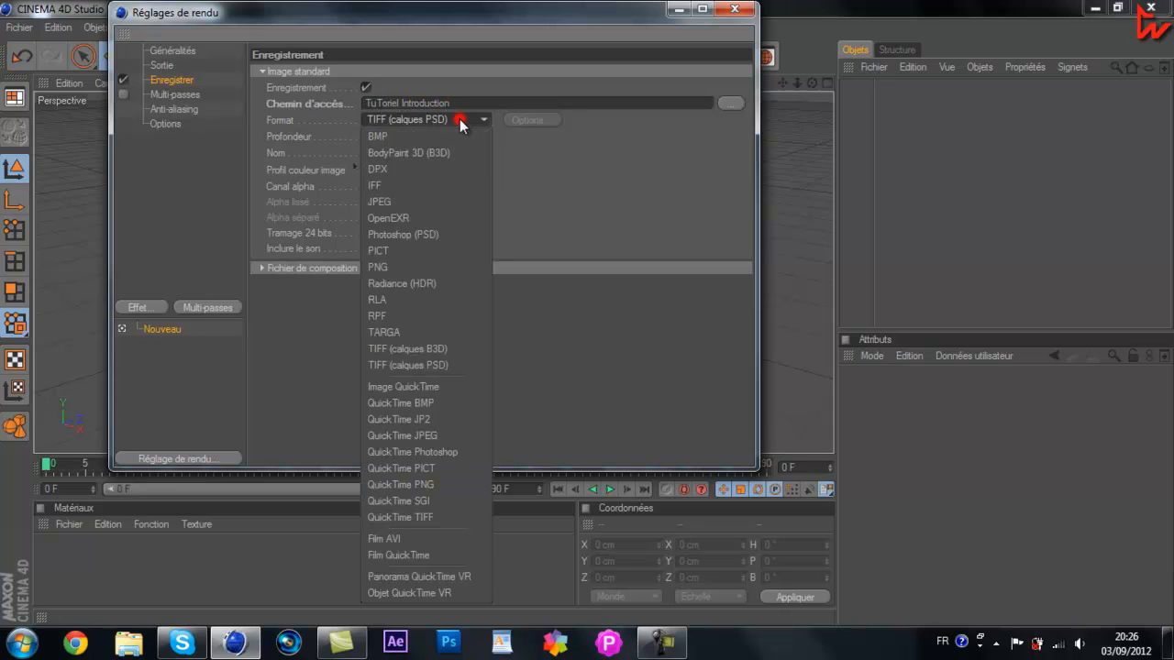
pyautogui.click(418, 541)
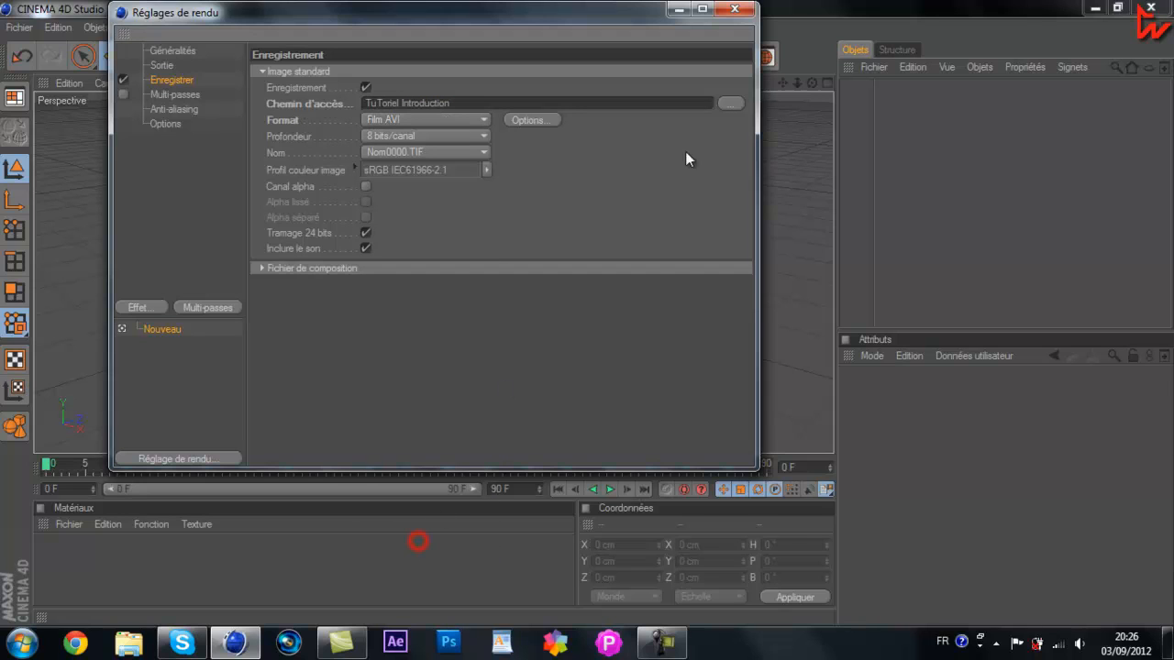
pyautogui.click(732, 103)
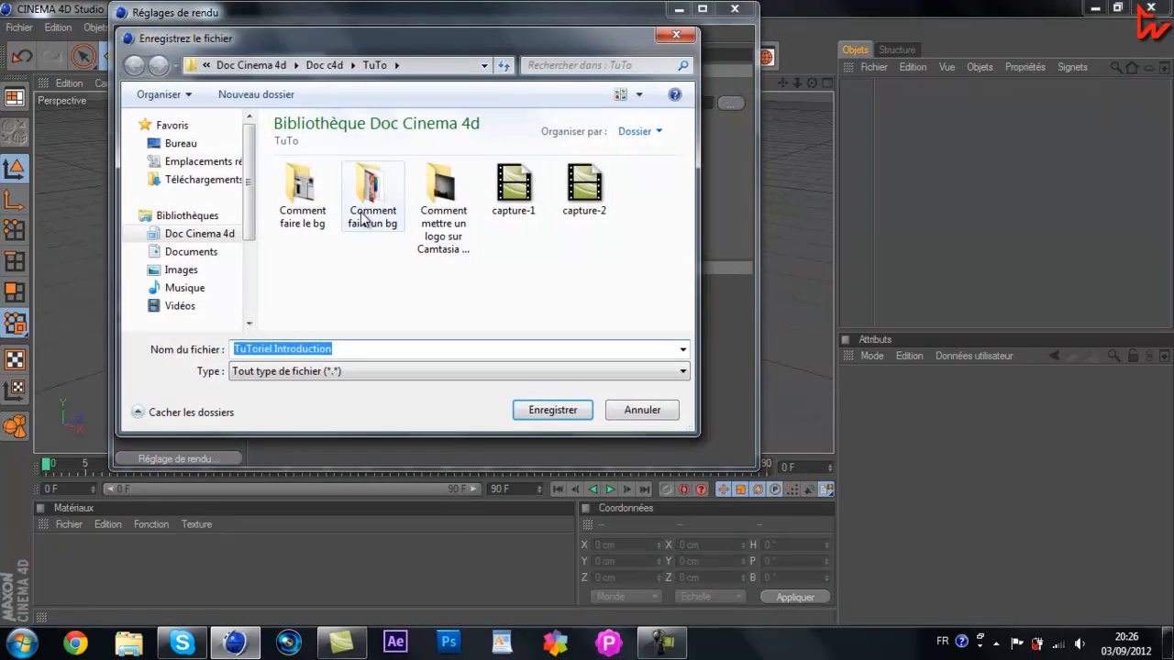
pyautogui.click(539, 409)
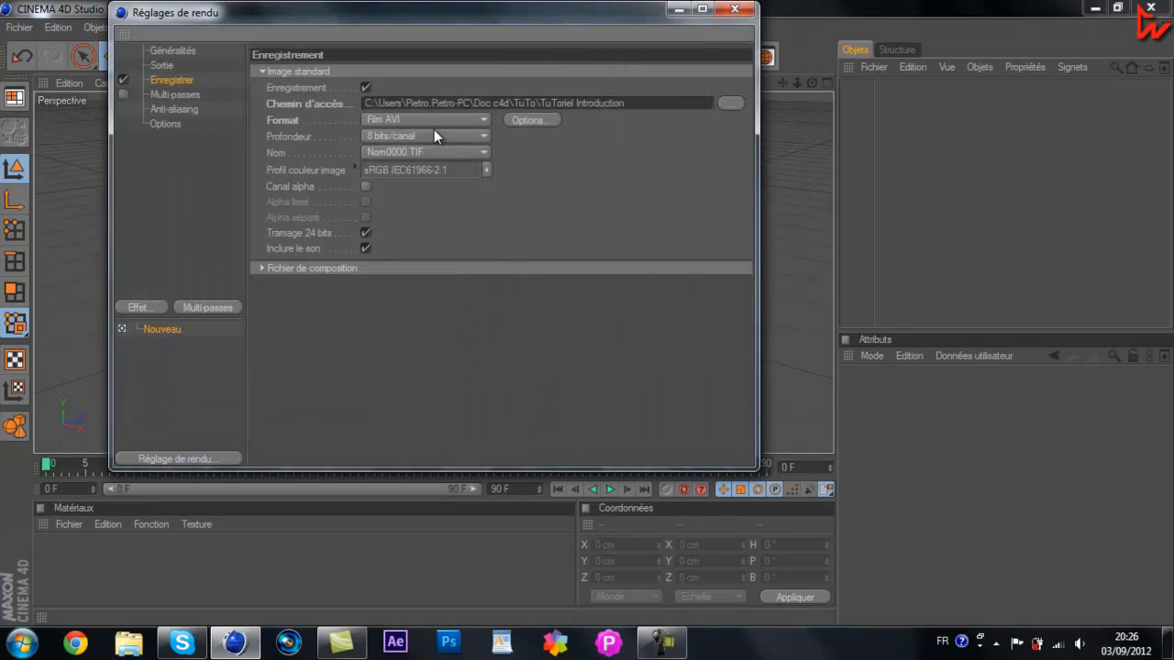
pyautogui.click(435, 117)
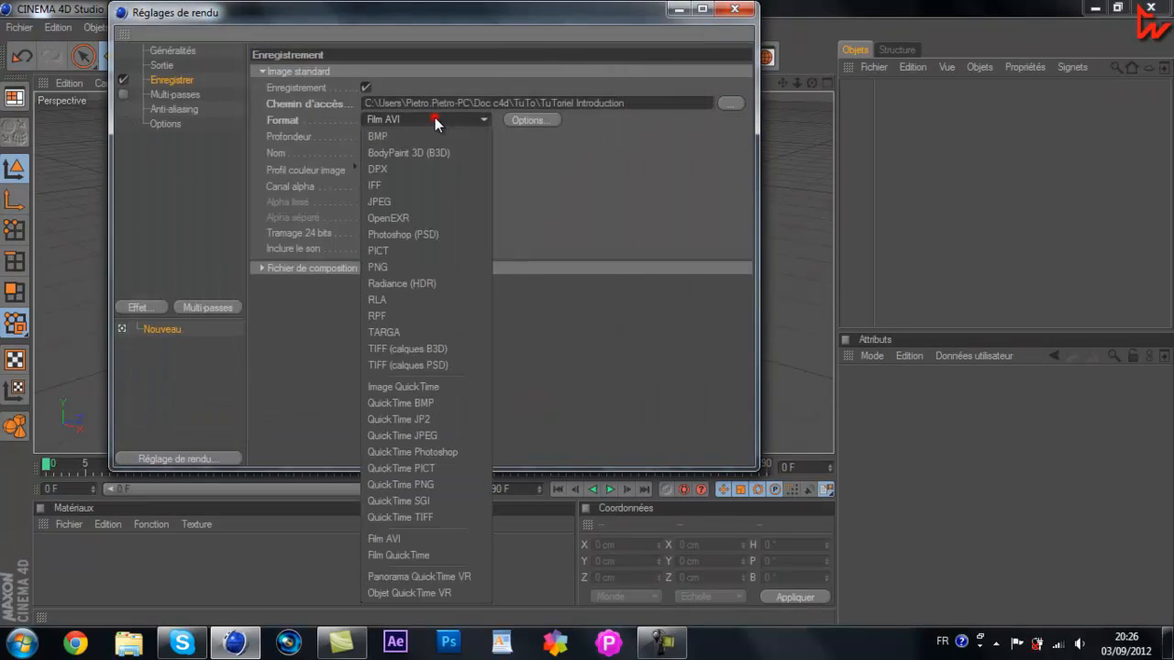
pyautogui.click(432, 118)
# - Set the render anti-aliasing to Au mieux with a maximum level of 2x2, and close the render settings
pyautogui.click(177, 109)
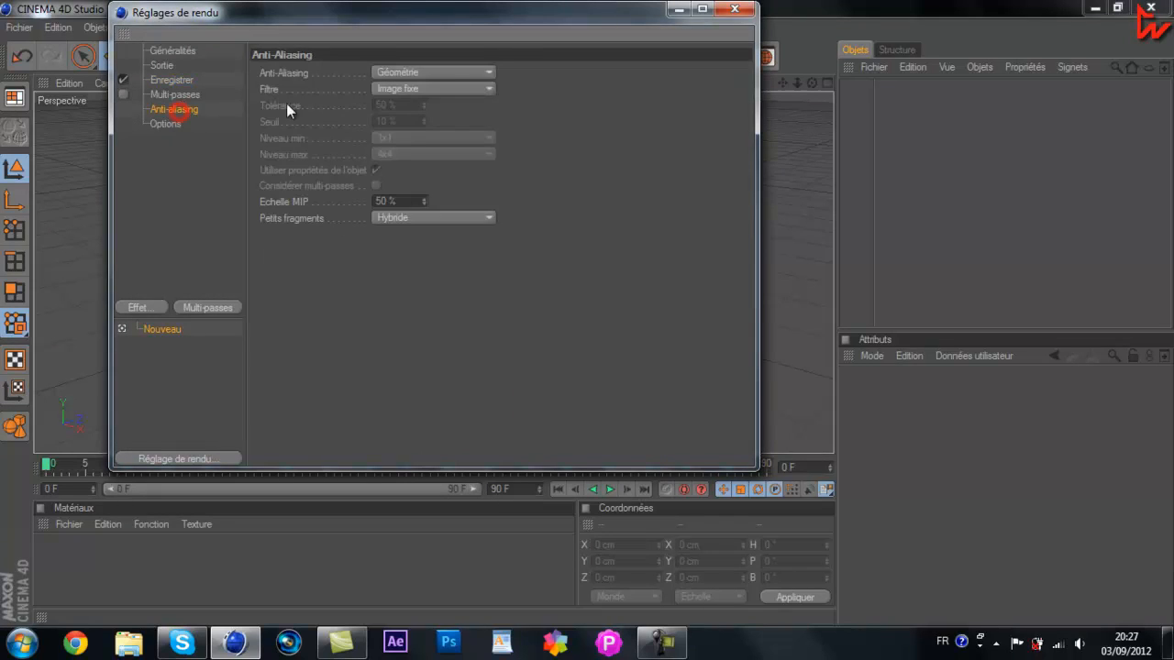
pyautogui.click(454, 75)
pyautogui.click(447, 117)
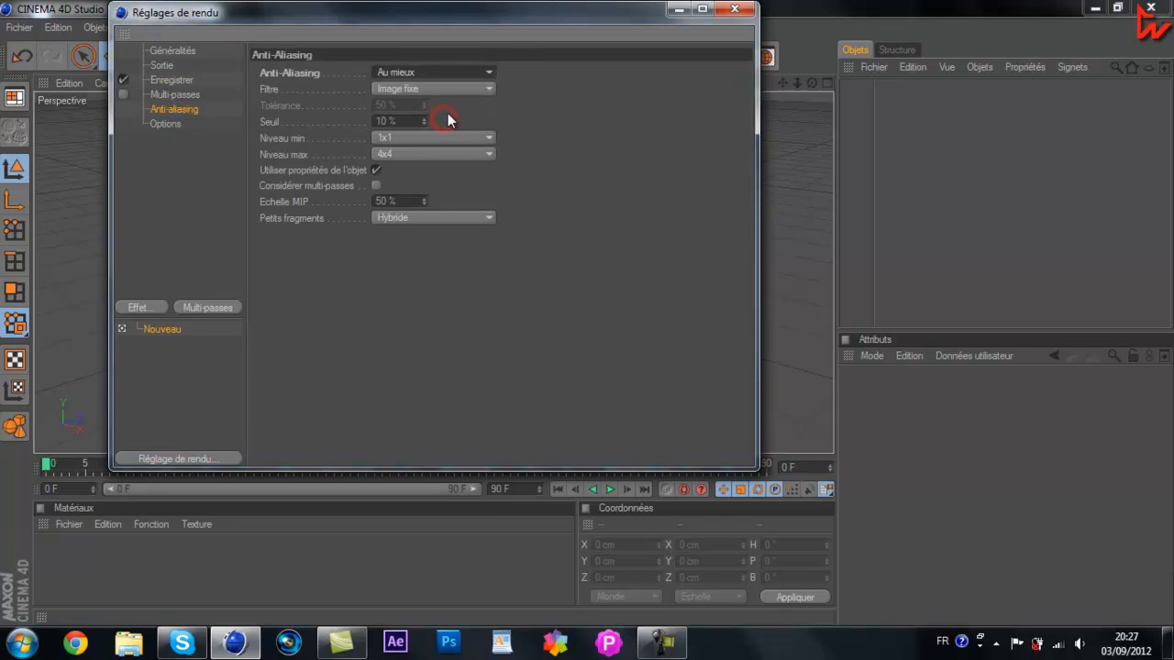
pyautogui.click(422, 153)
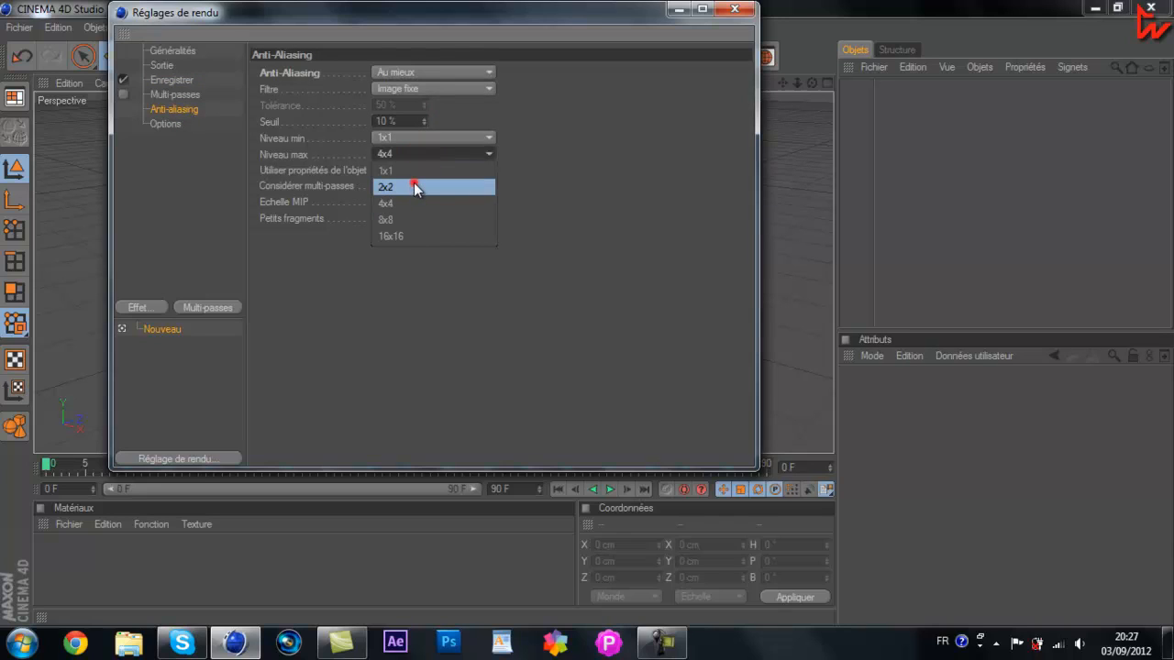
pyautogui.click(414, 183)
pyautogui.click(734, 8)
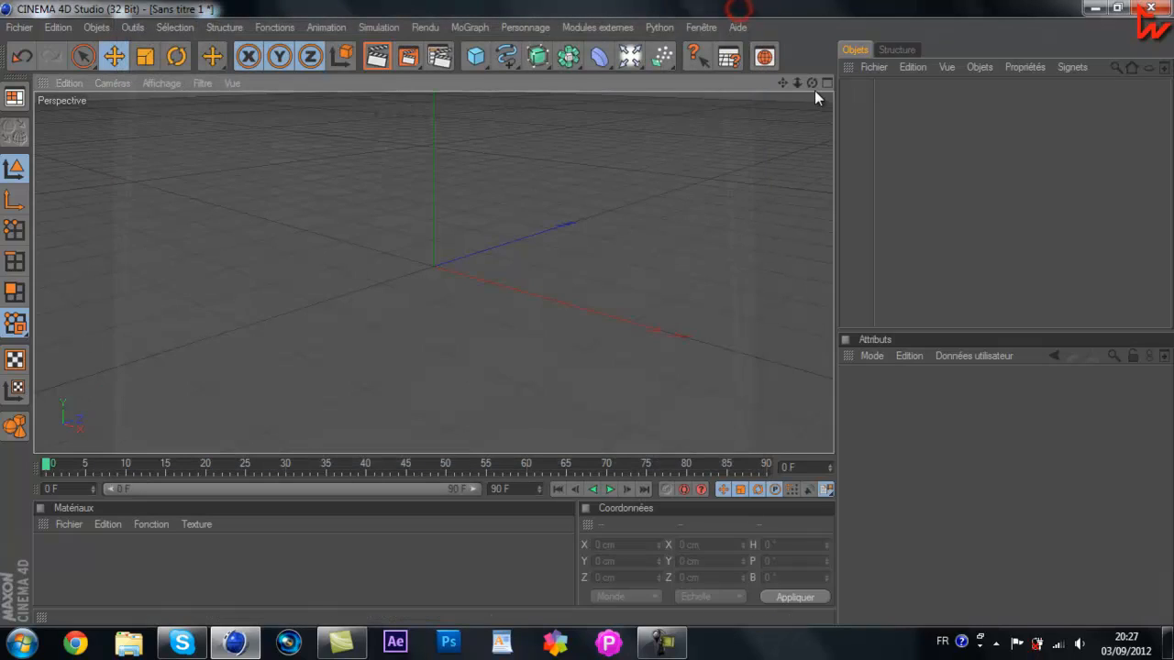
# - Add a MoGraph Mo Texte object to the scene and set its text alignment to Centré
pyautogui.moveTo(810, 86); pyautogui.dragTo(587, 312)
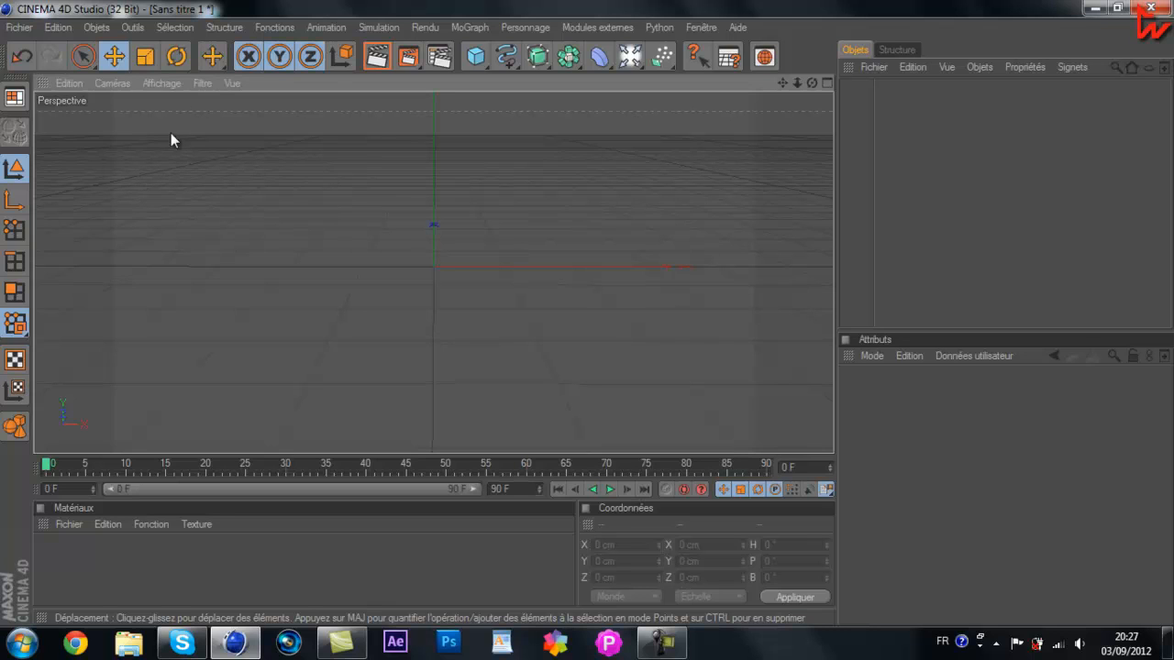
pyautogui.click(462, 28)
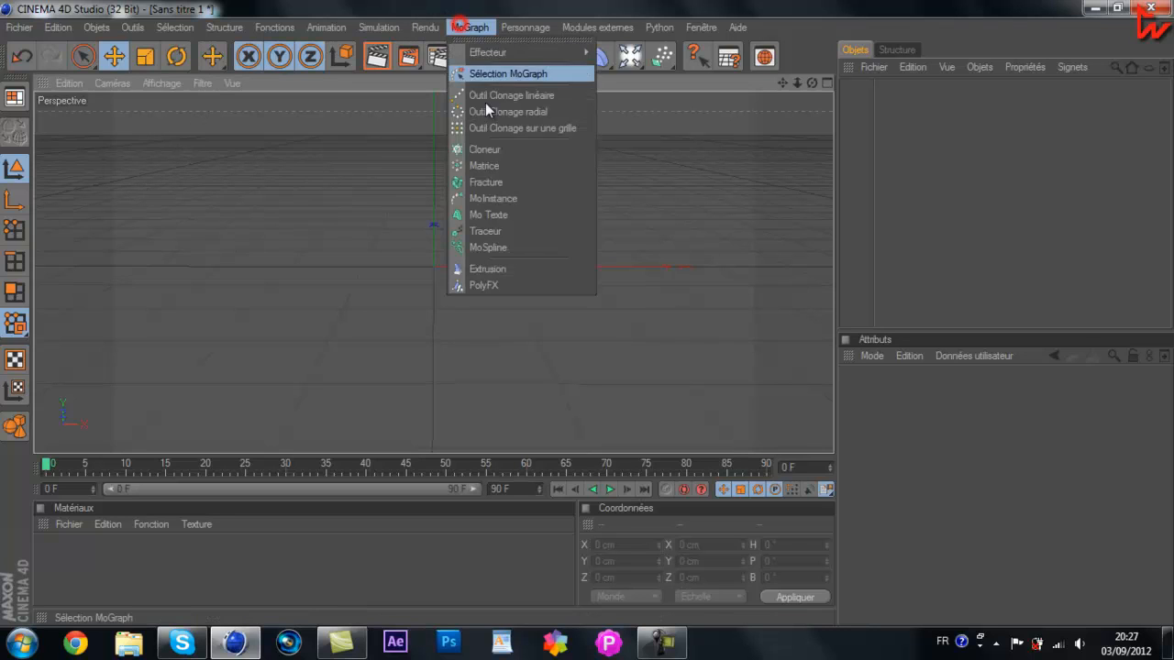
pyautogui.click(495, 218)
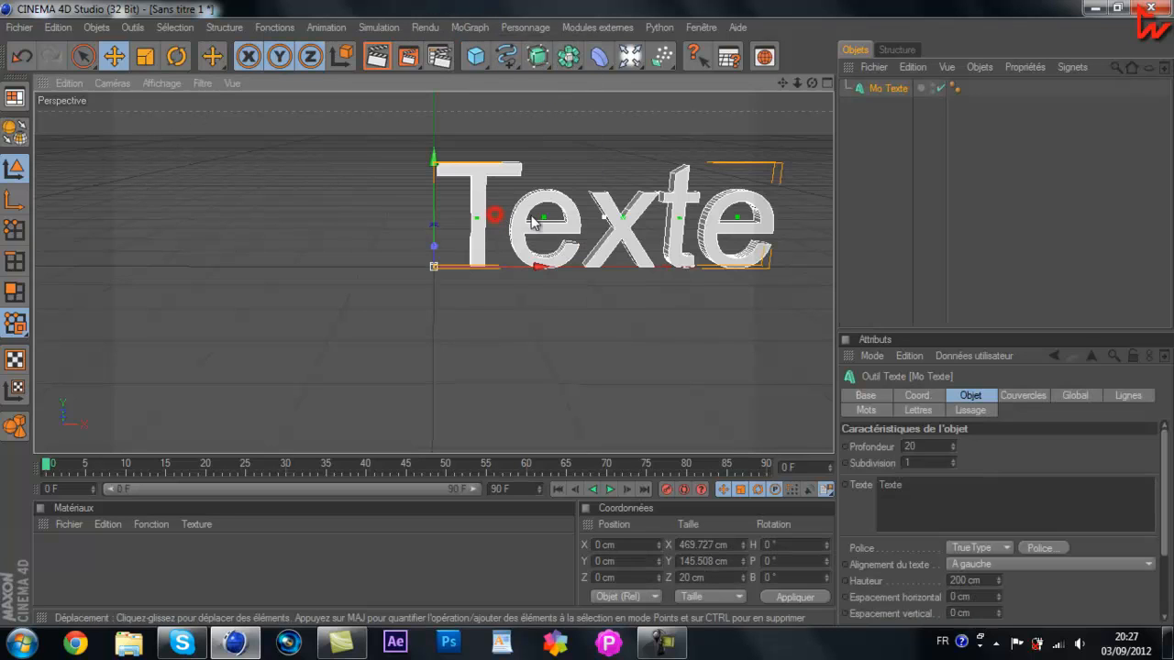
pyautogui.click(1011, 569)
pyautogui.click(998, 589)
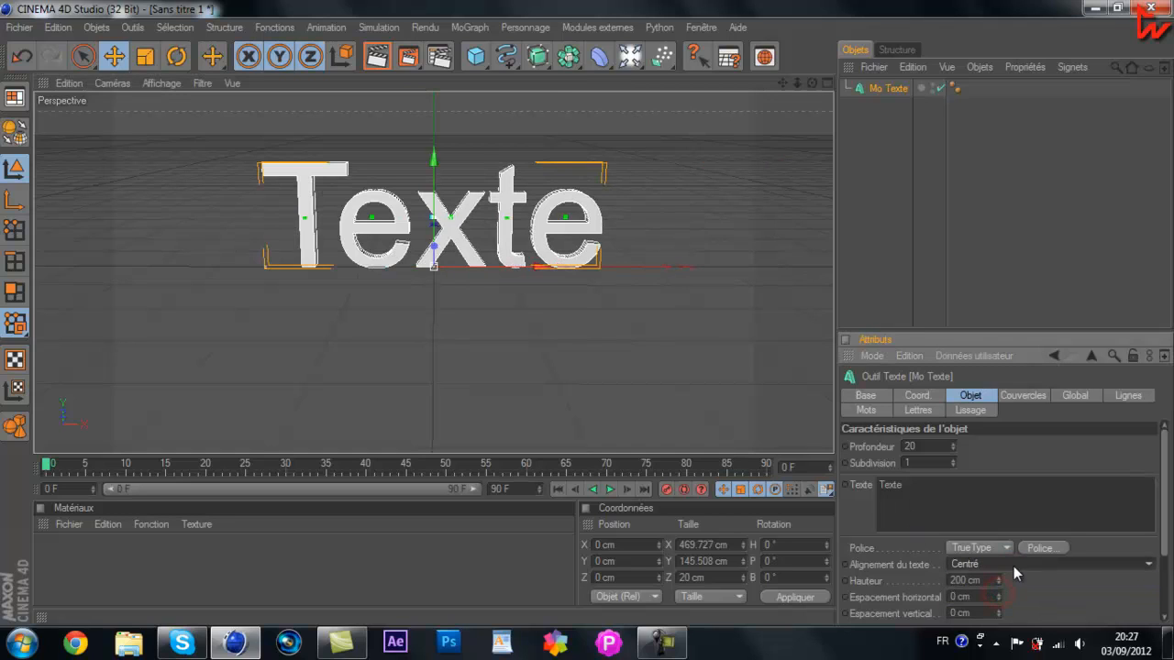
pyautogui.click(1008, 565)
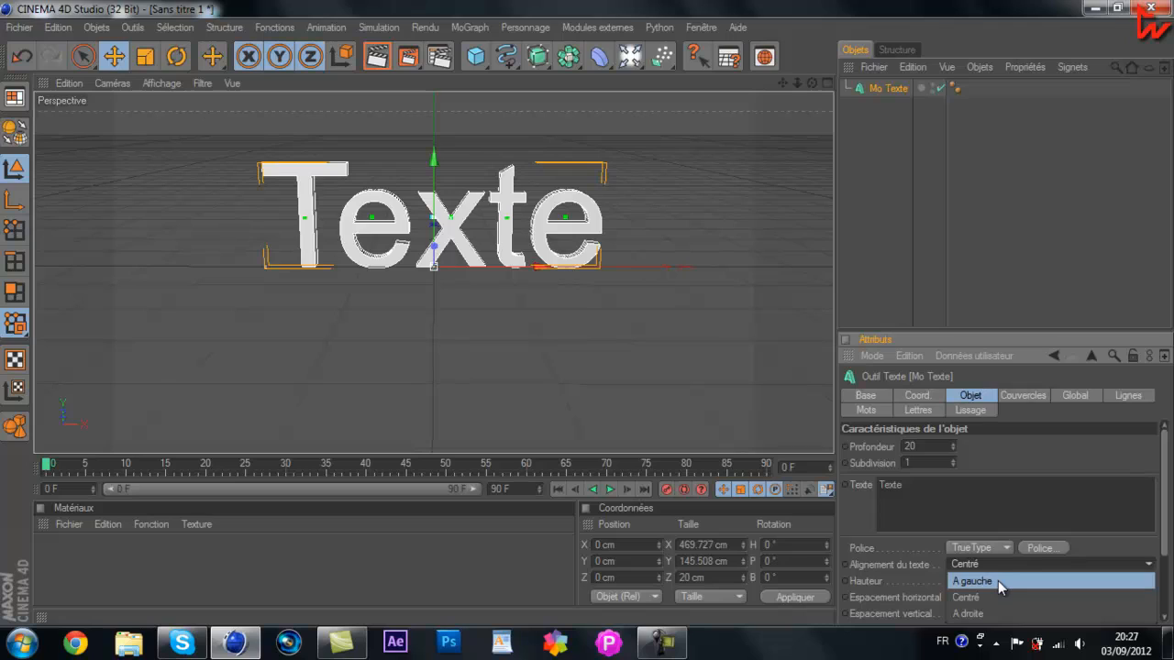
pyautogui.click(989, 598)
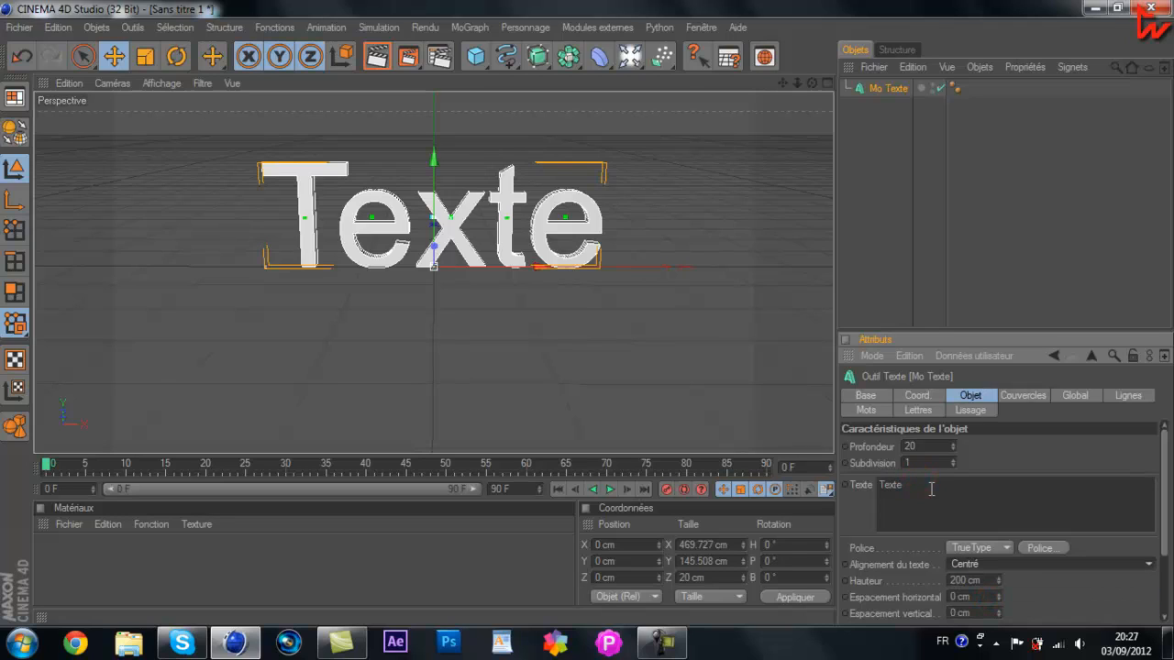
# - Change the Mo Texte wording to "TuToriel" and set its depth to 50
pyautogui.doubleClick(931, 489)
pyautogui.write('T')
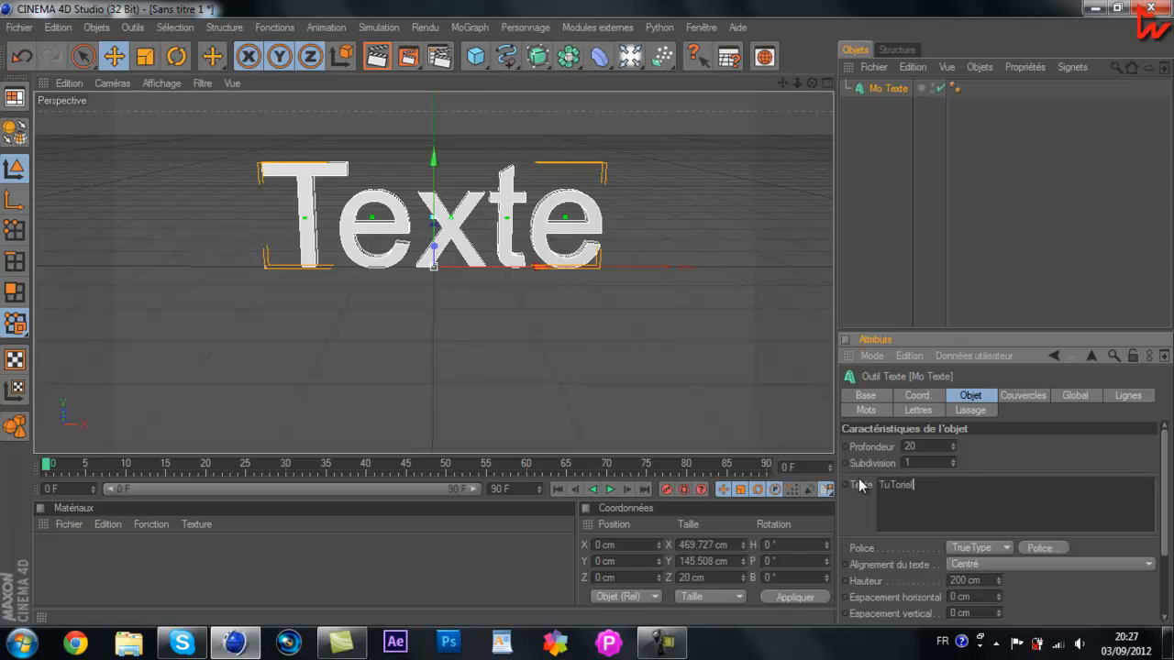
pyautogui.write('uToriel')
pyautogui.click(921, 446)
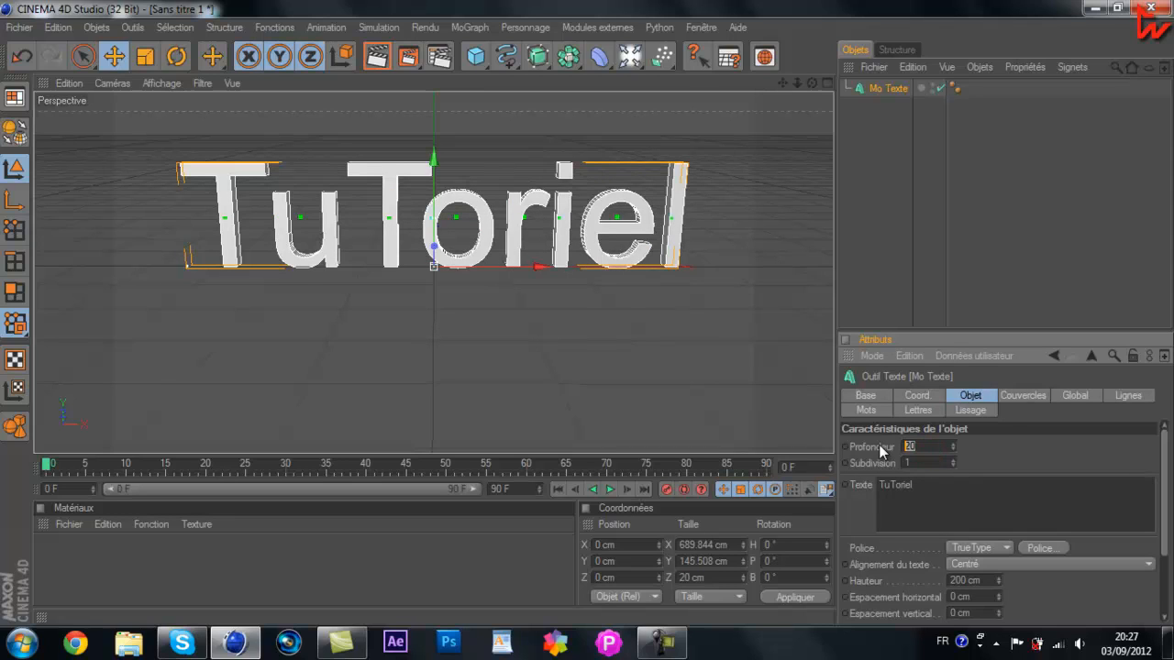
pyautogui.write('50')
# - Set both the start and end caps of the text to Couvercle et biseau
pyautogui.click(1004, 397)
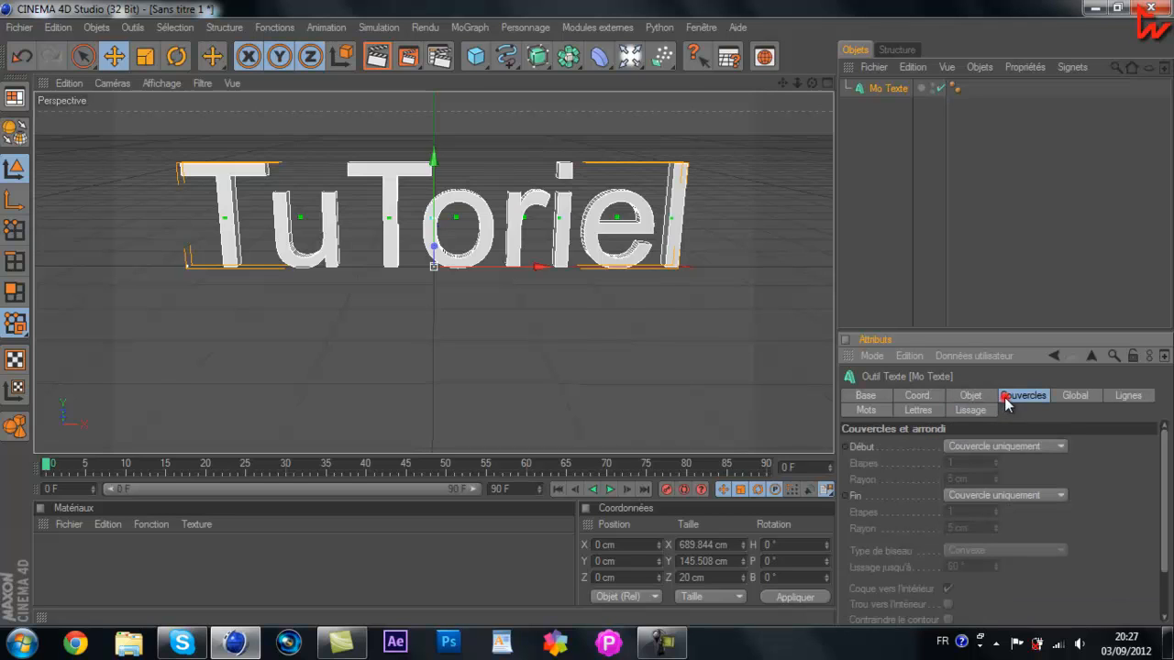
pyautogui.click(999, 446)
pyautogui.click(985, 512)
pyautogui.click(989, 496)
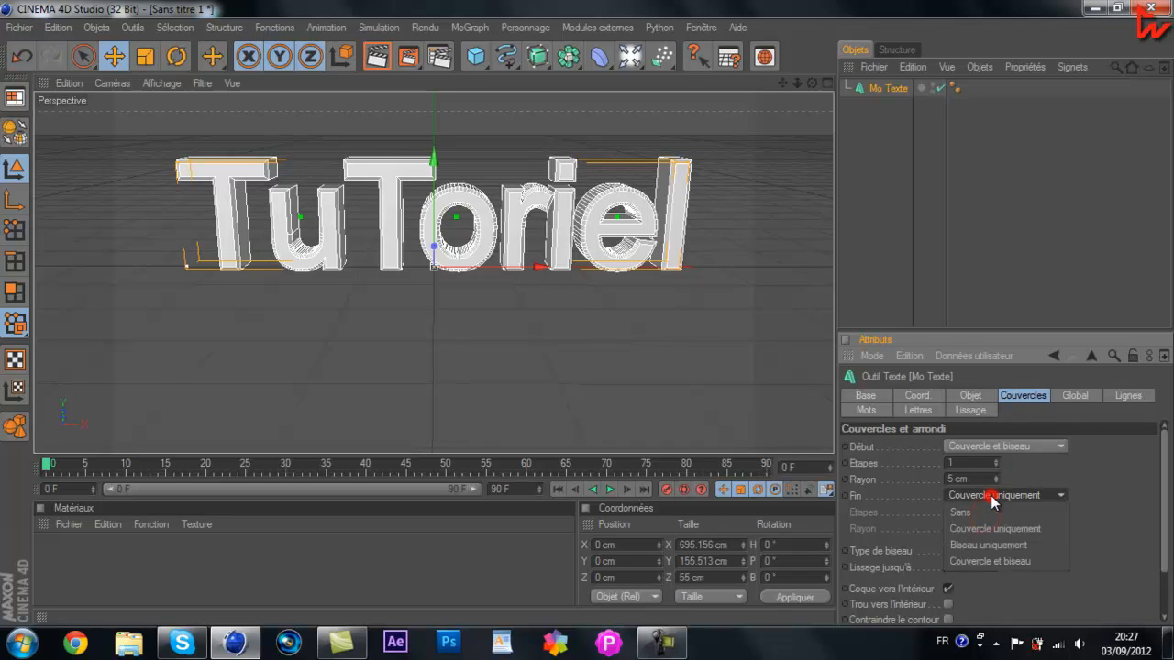
pyautogui.click(993, 561)
# - Change the font of the TuToriel text to Blade Runner Movie Font
pyautogui.click(972, 399)
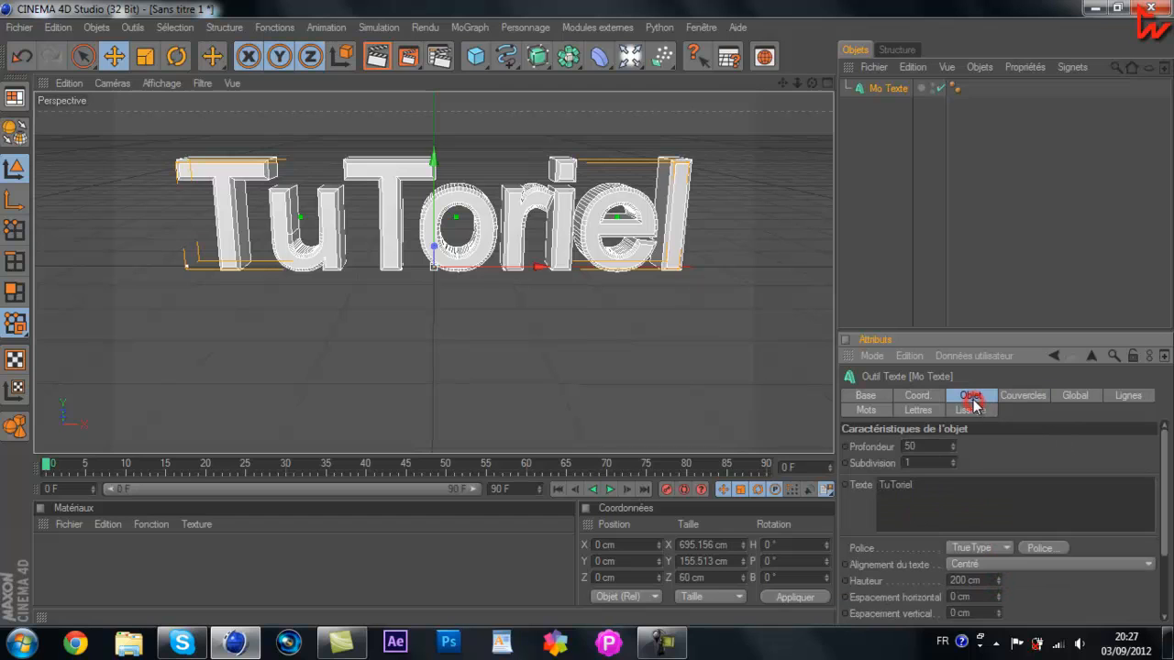
pyautogui.click(1039, 548)
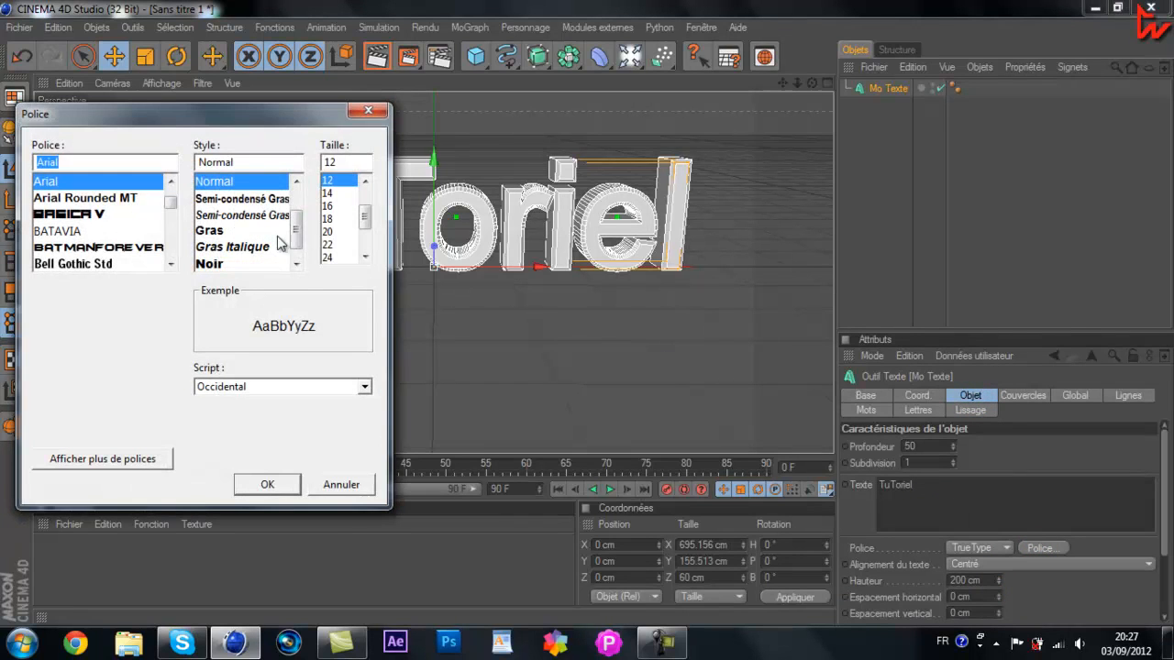
pyautogui.click(170, 264)
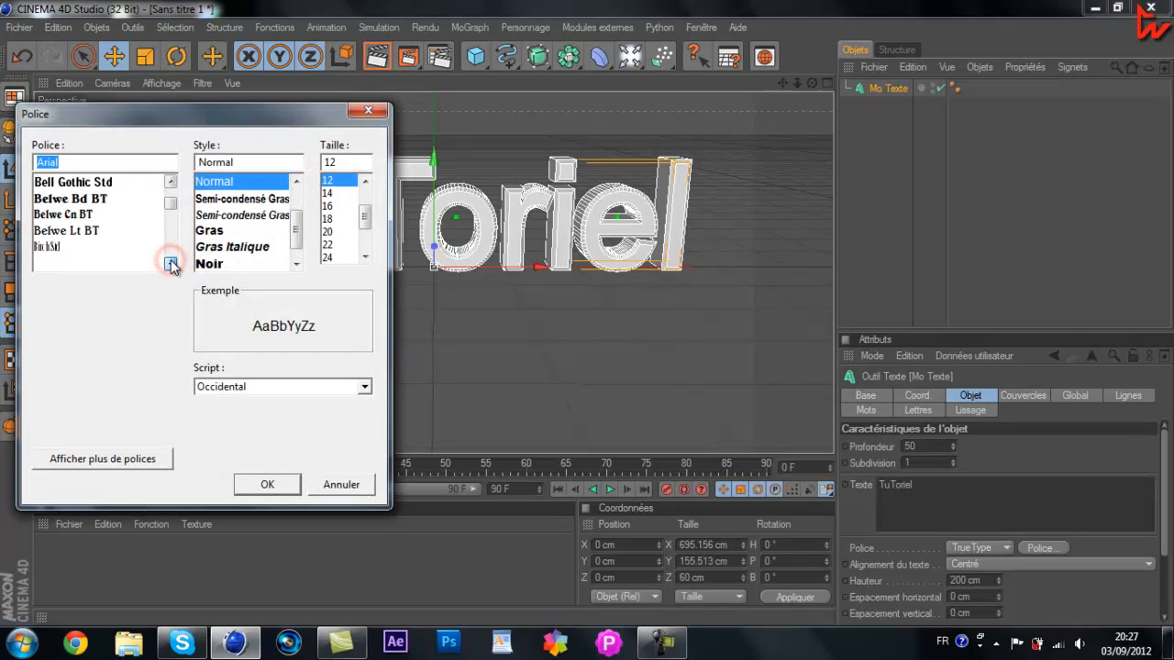
pyautogui.click(170, 264)
pyautogui.click(171, 264)
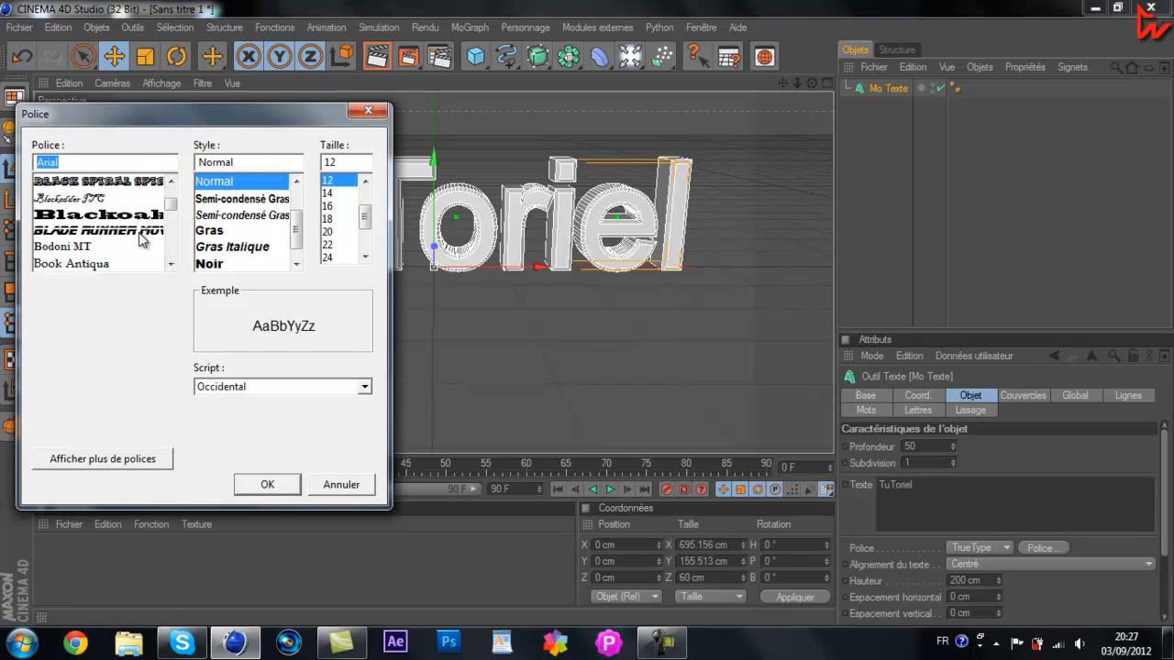
pyautogui.click(141, 231)
pyautogui.click(266, 486)
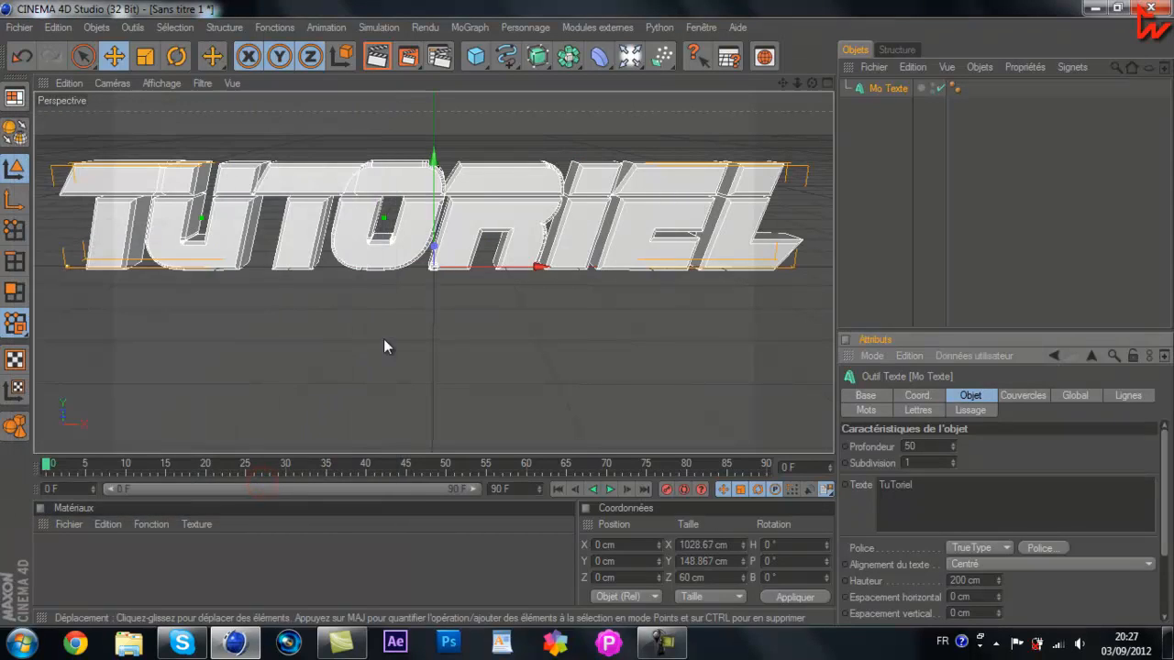
pyautogui.scroll(-3, 449, 265)
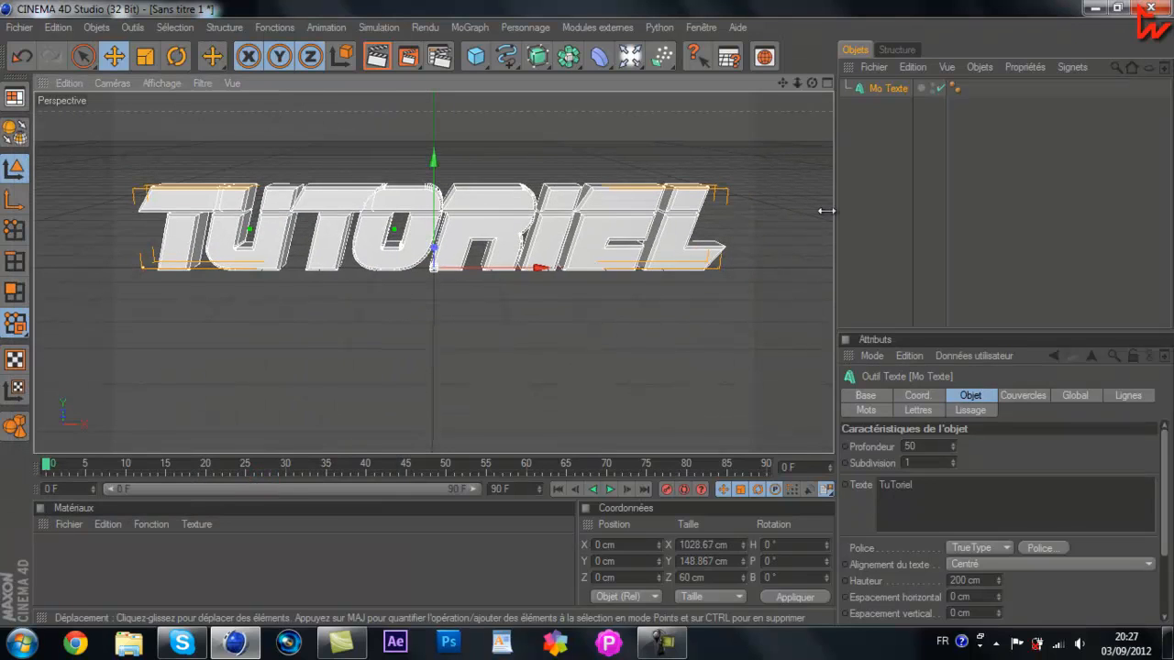
pyautogui.click(1024, 545)
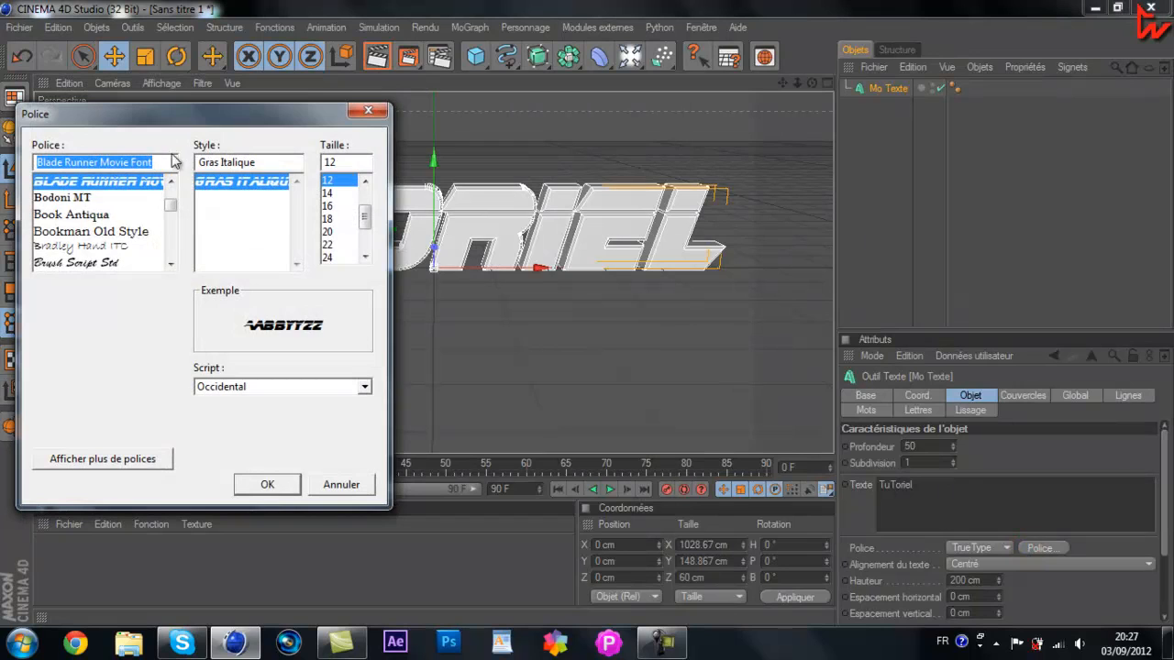
pyautogui.click(364, 114)
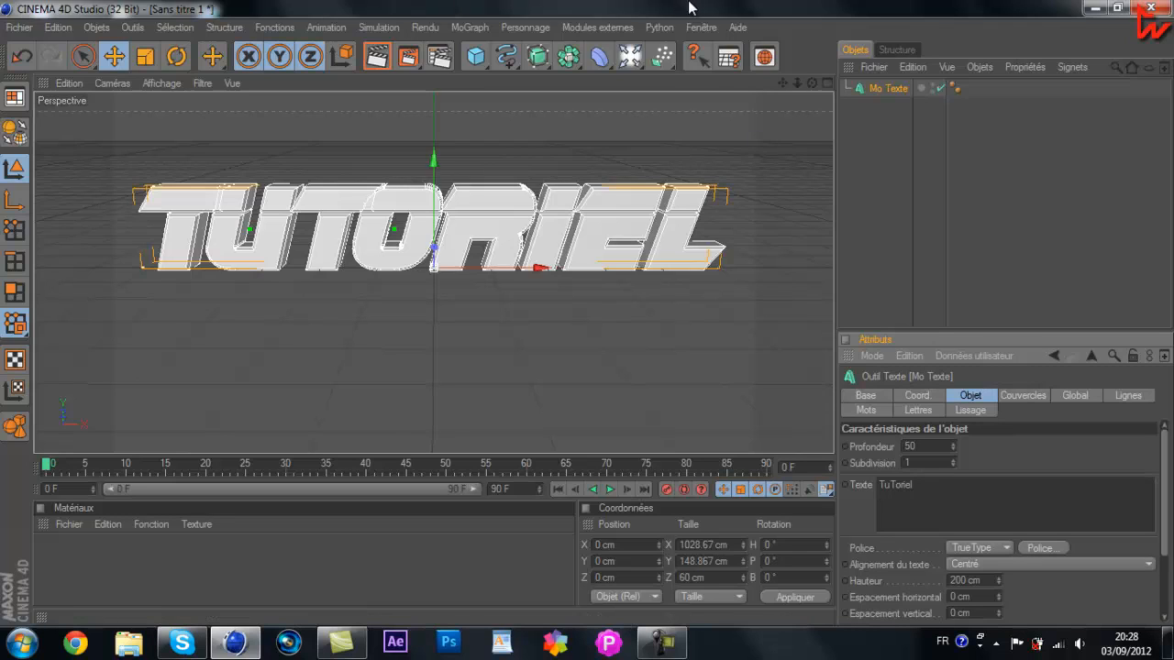
pyautogui.click(603, 27)
pyautogui.moveTo(626, 90)
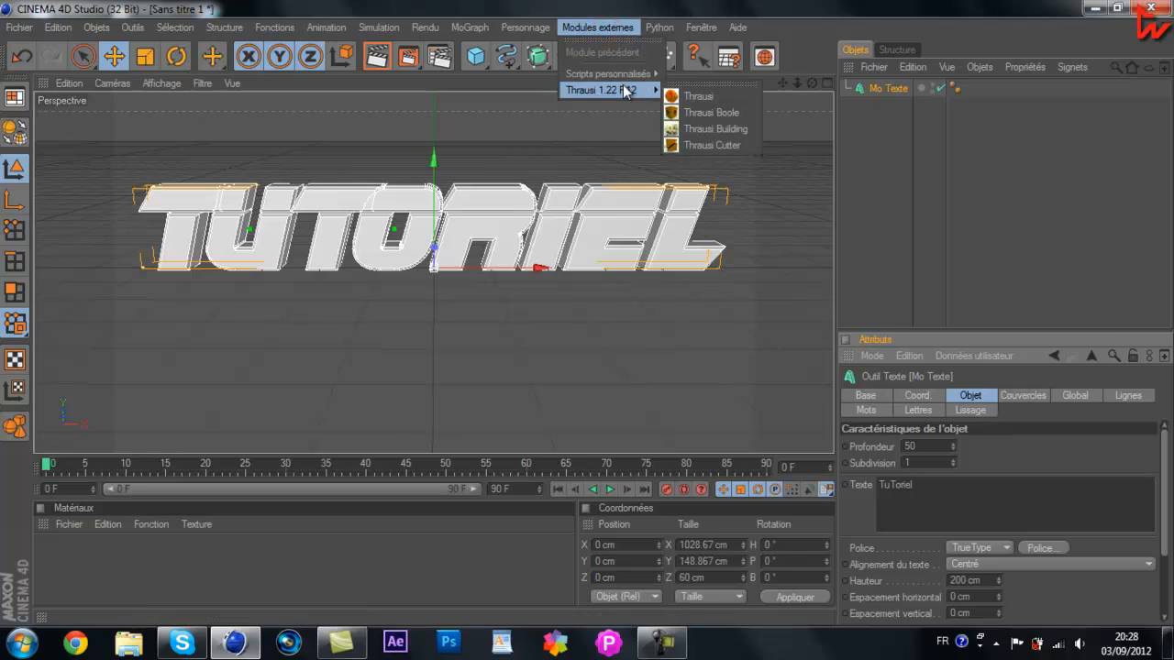
pyautogui.click(589, 26)
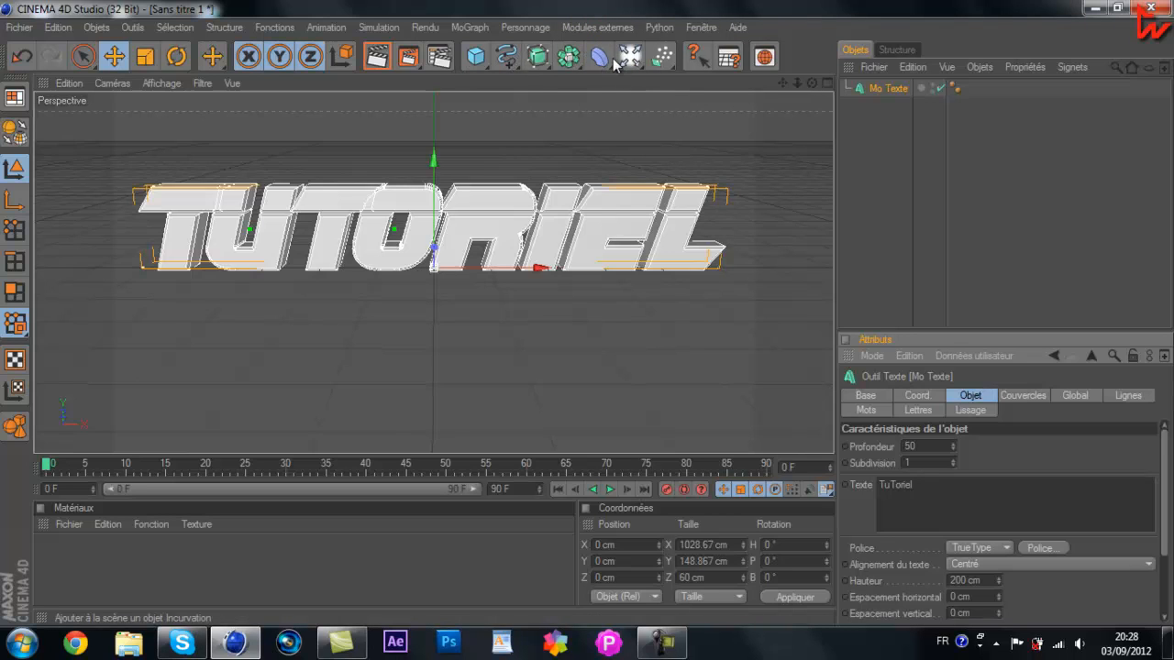
# - Add an Explosion FX deformer to the scene and move it along the X axis to about -2.5 cm
pyautogui.click(597, 60)
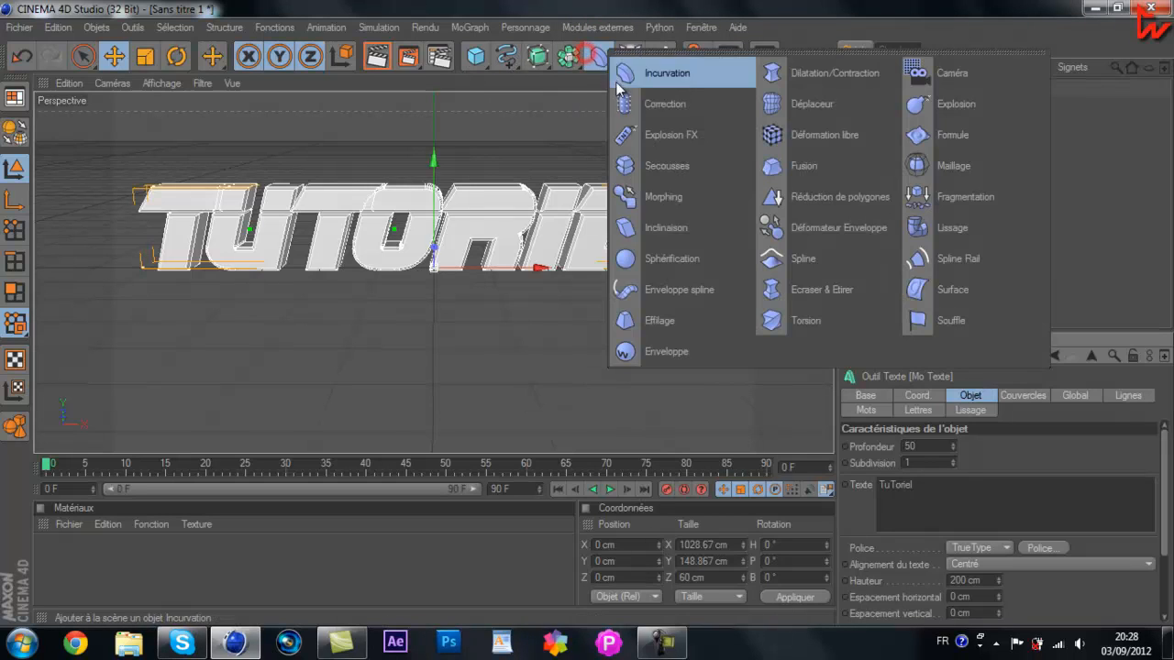
pyautogui.click(640, 137)
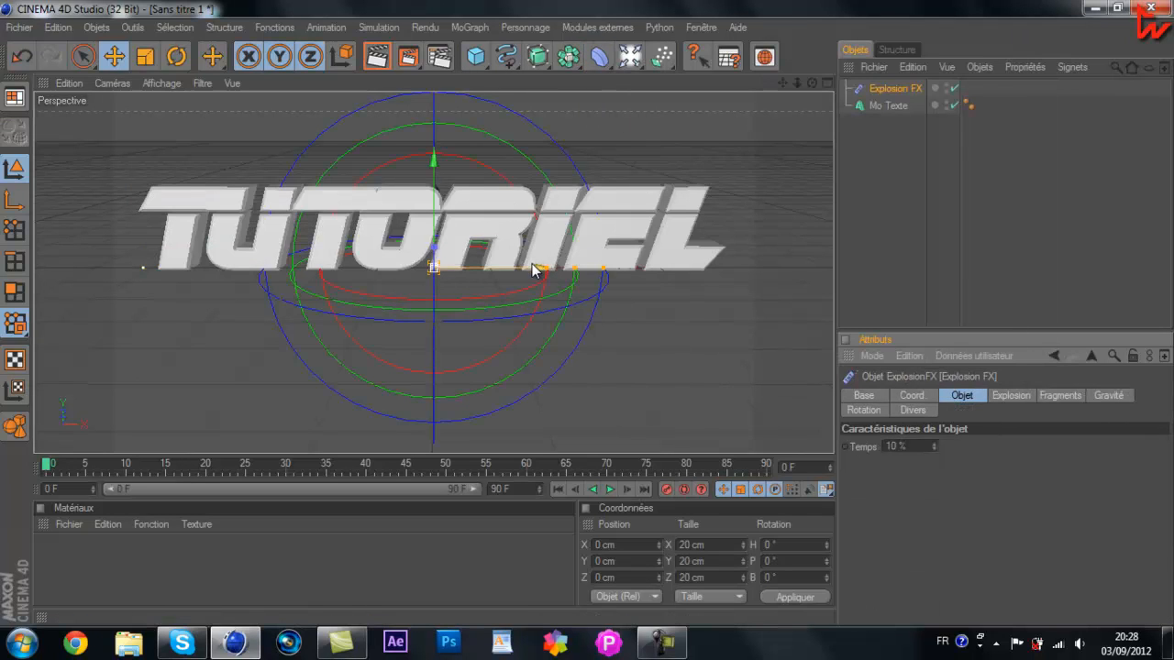
pyautogui.moveTo(536, 269); pyautogui.dragTo(569, 269)
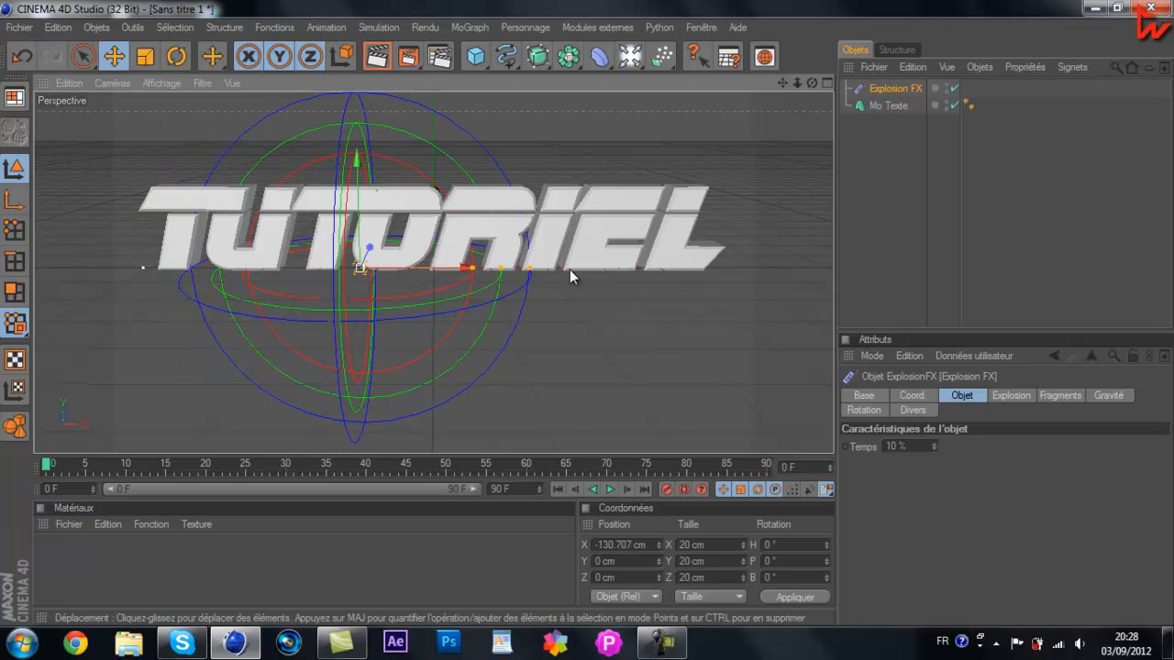
pyautogui.middleClick(569, 270)
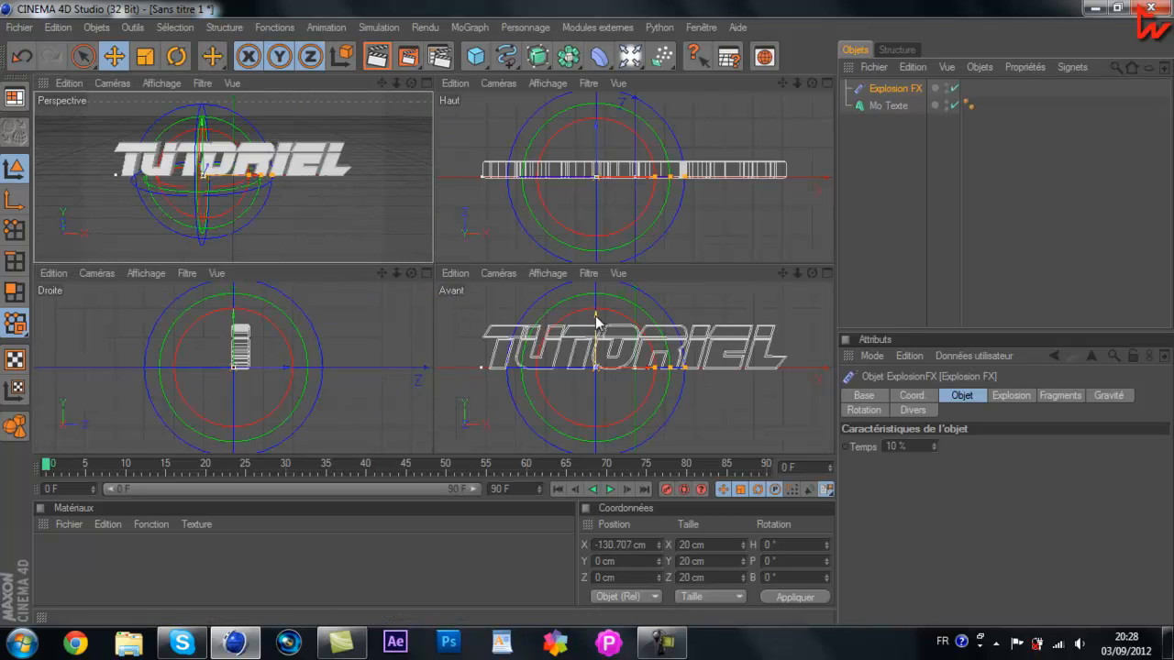
pyautogui.middleClick(195, 200)
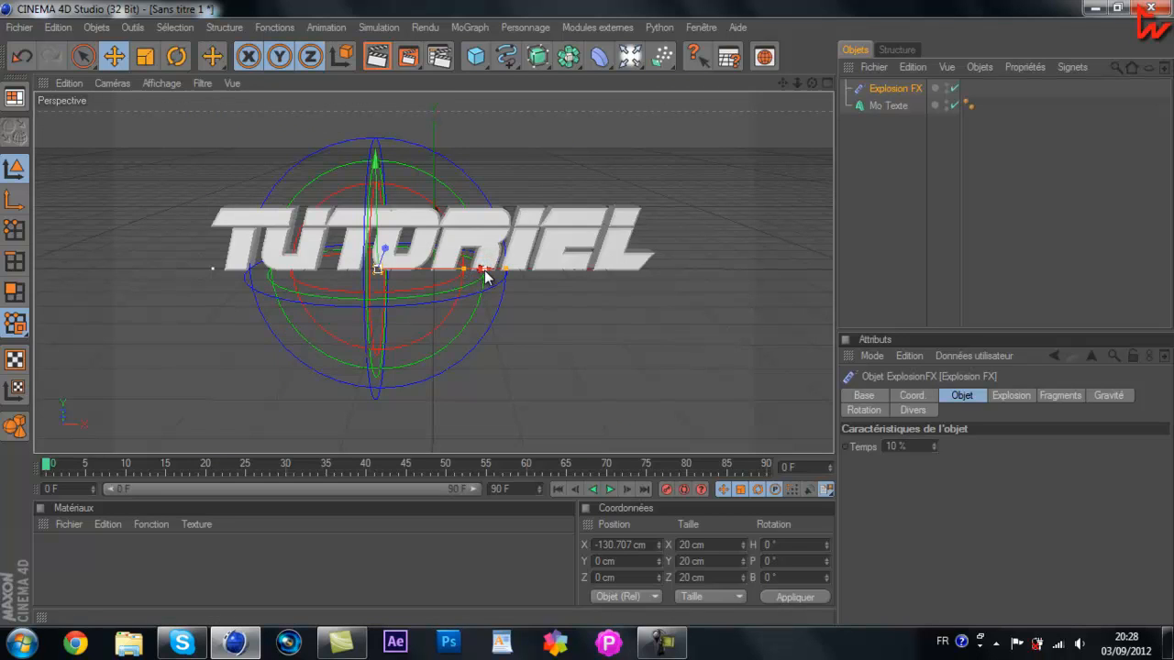
pyautogui.moveTo(477, 272); pyautogui.dragTo(587, 320)
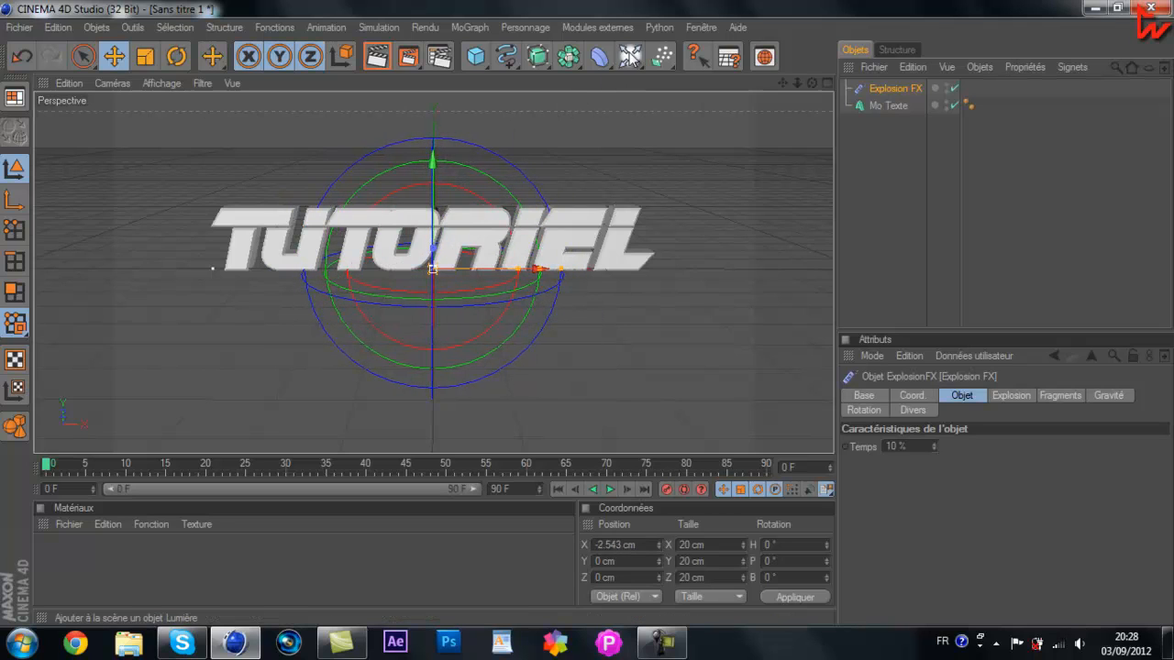
# - Add a Sol floor object and lower it along the Y axis to about -5.8 cm
pyautogui.click(629, 56)
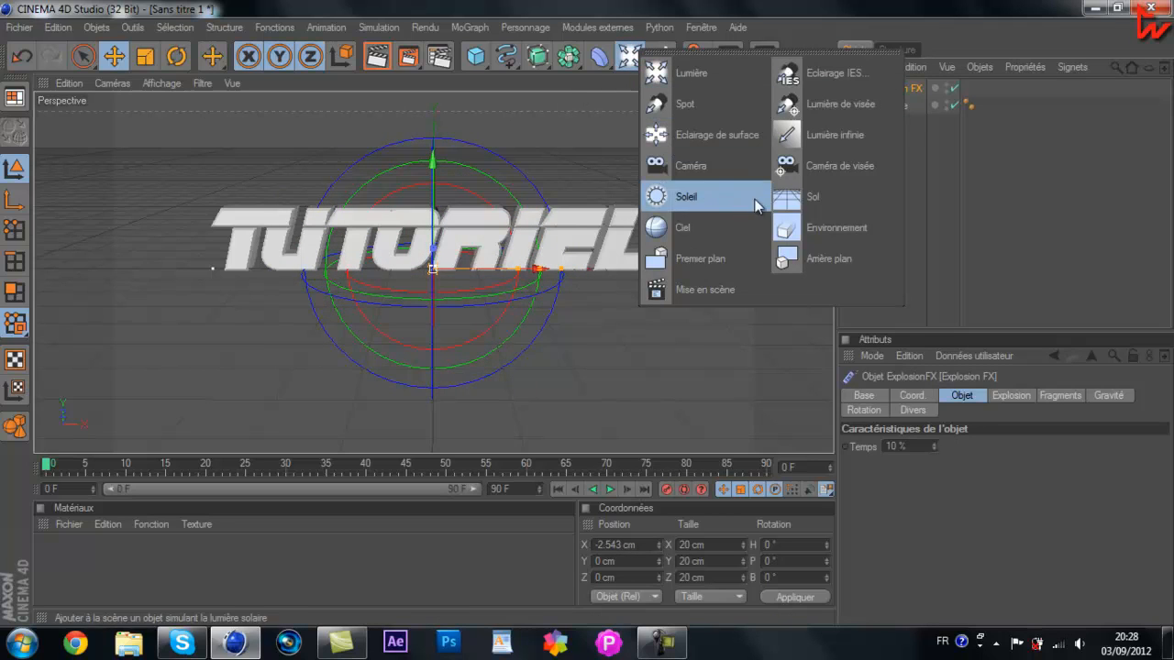
pyautogui.click(806, 209)
pyautogui.middleClick(514, 233)
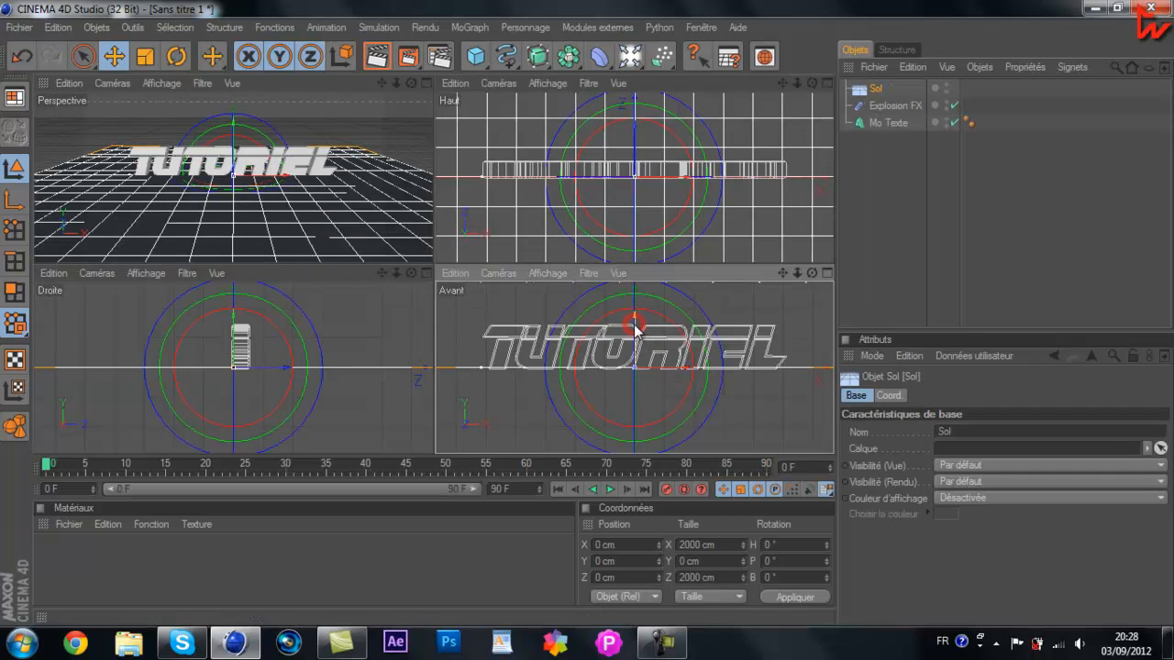
pyautogui.moveTo(634, 328); pyautogui.dragTo(587, 313)
pyautogui.middleClick(262, 193)
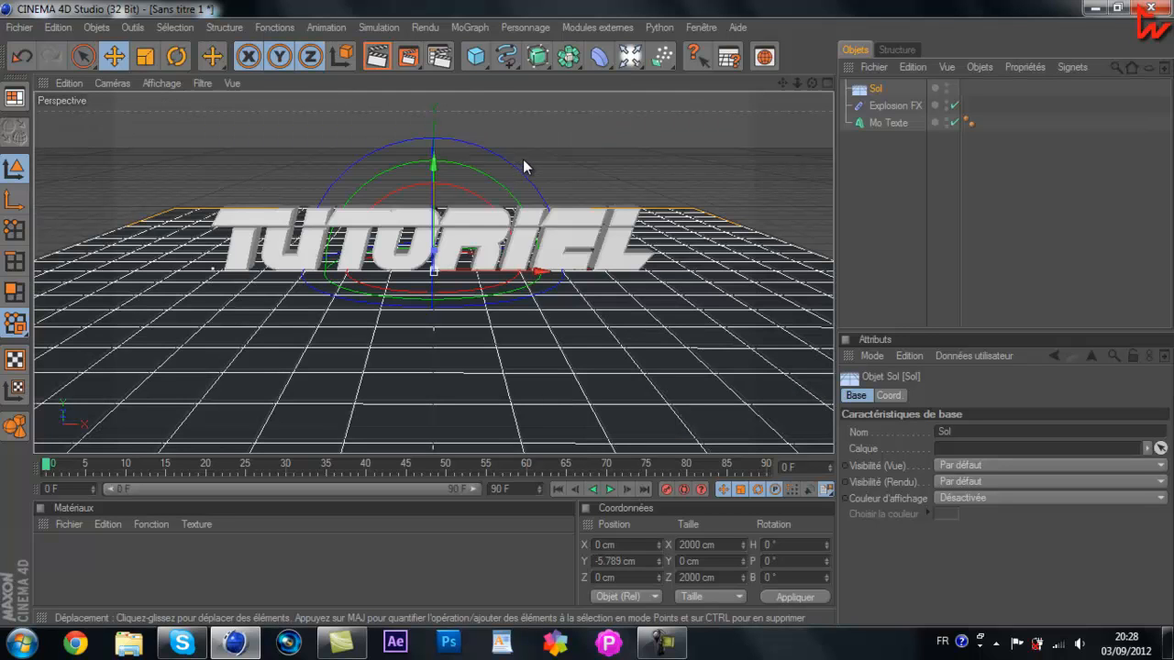
# - Duplicate the Sol floor and set the copy's H, P and B rotations to 90° each so it forms a wall
pyautogui.hotkey('ctrl', 'c')
pyautogui.hotkey('ctrl', 'v')
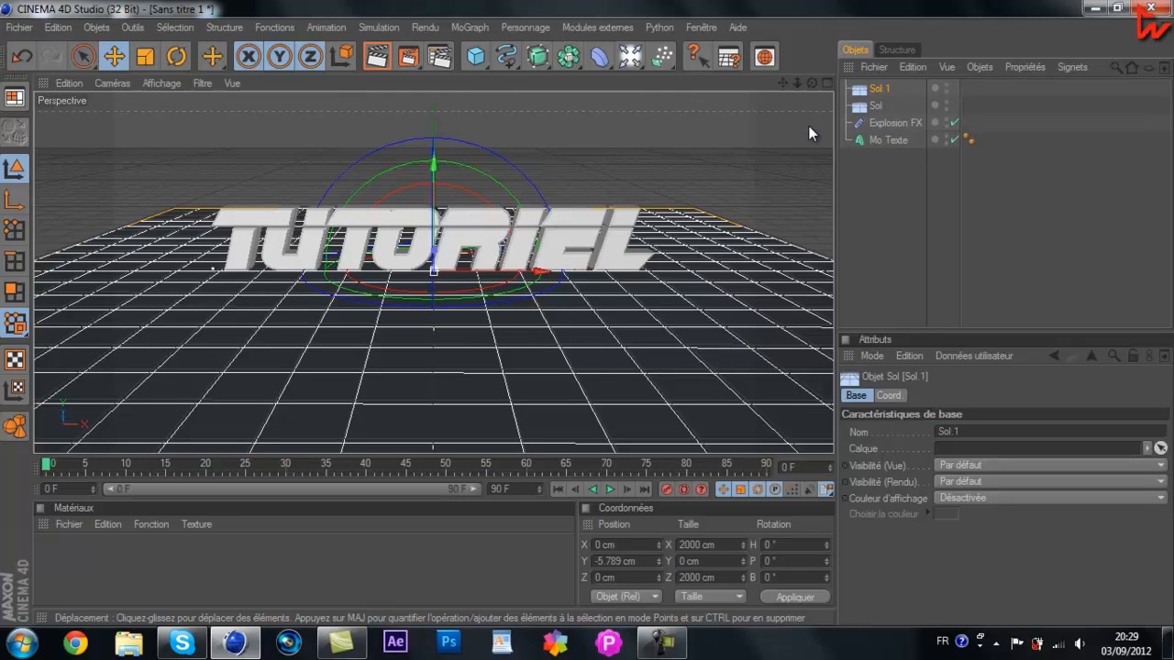
pyautogui.click(889, 394)
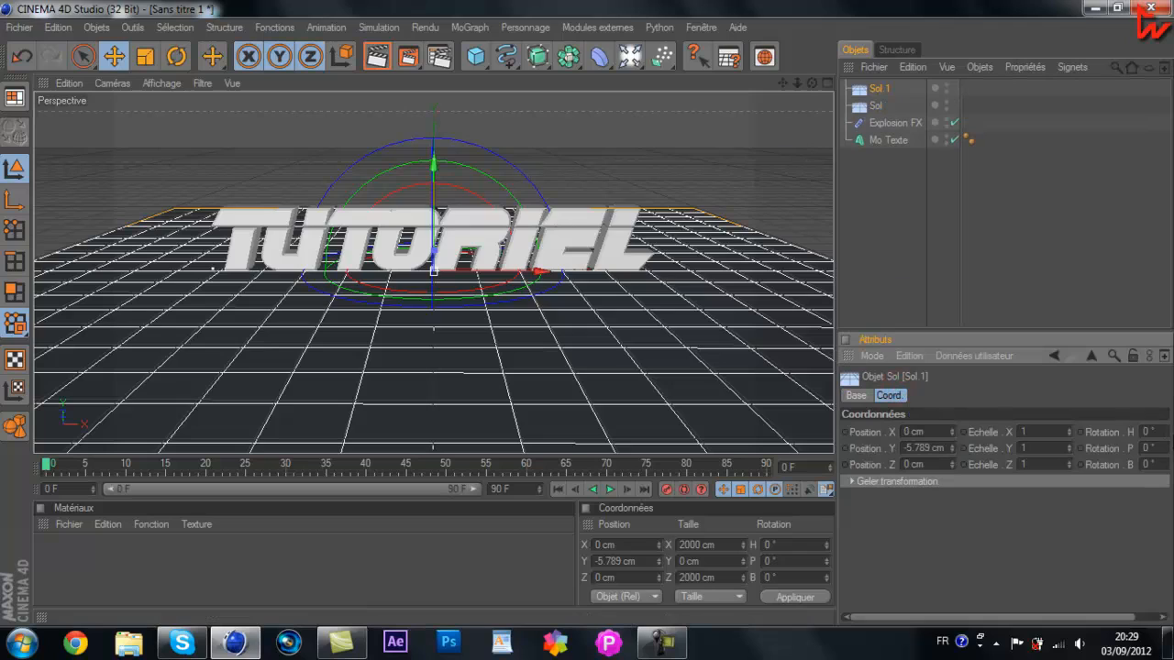
pyautogui.click(1148, 430)
pyautogui.click(1141, 446)
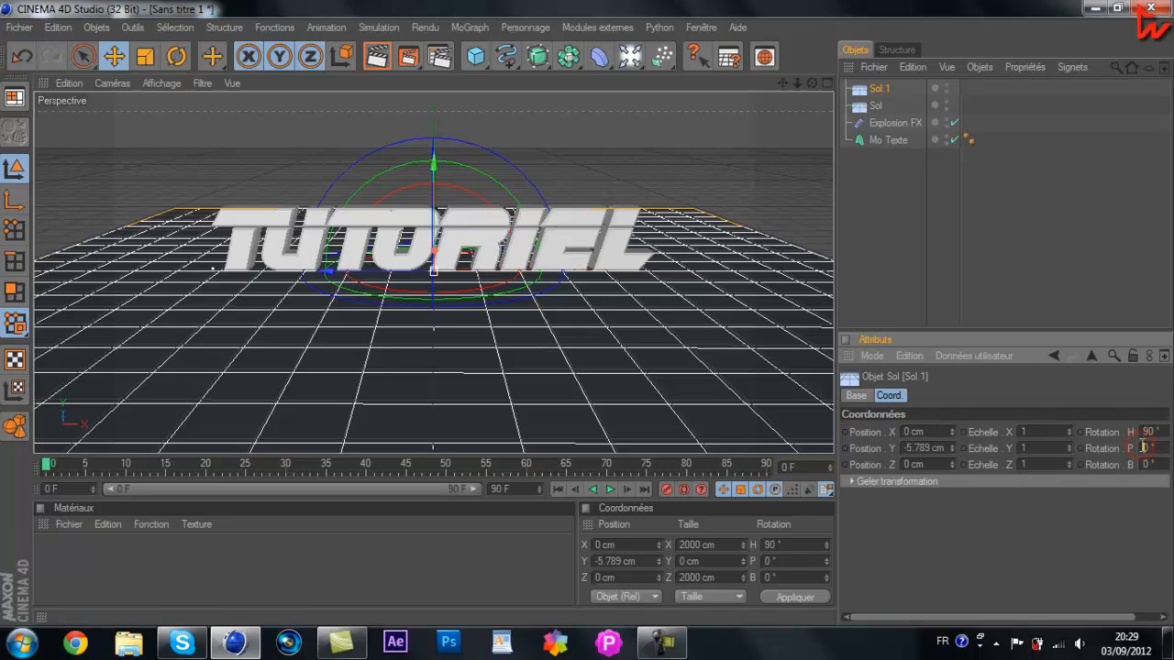
pyautogui.click(1141, 465)
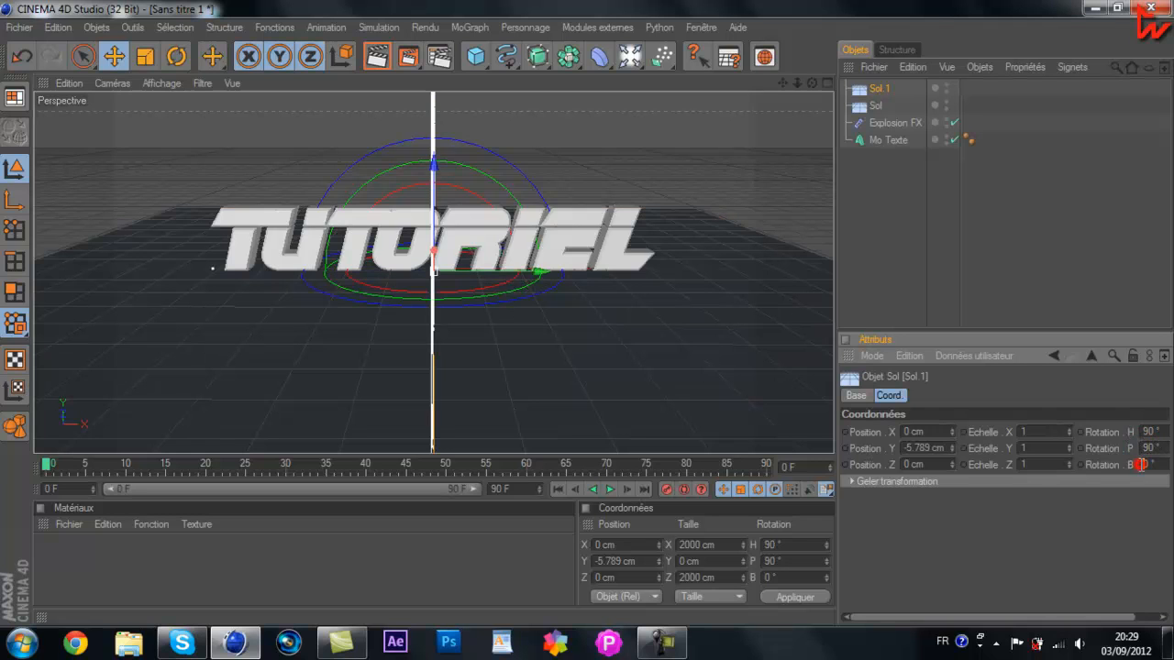
pyautogui.click(970, 294)
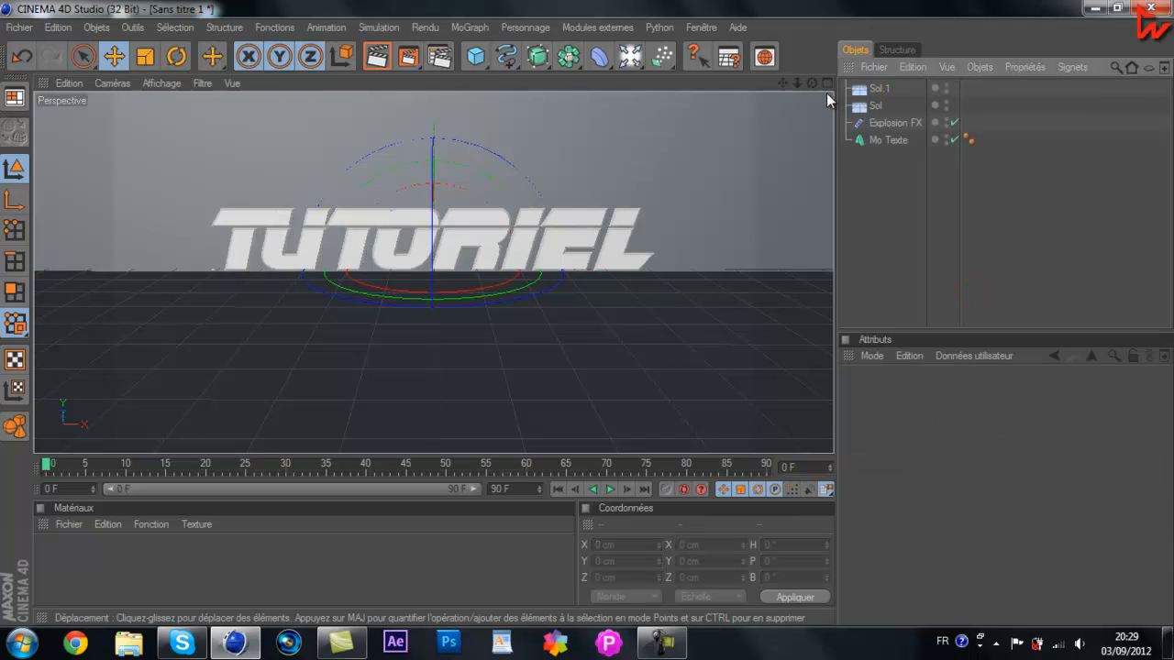
# - Move the wall Sol.1 back behind the text along the Z axis to about 664 cm
pyautogui.moveTo(812, 82); pyautogui.dragTo(641, 312)
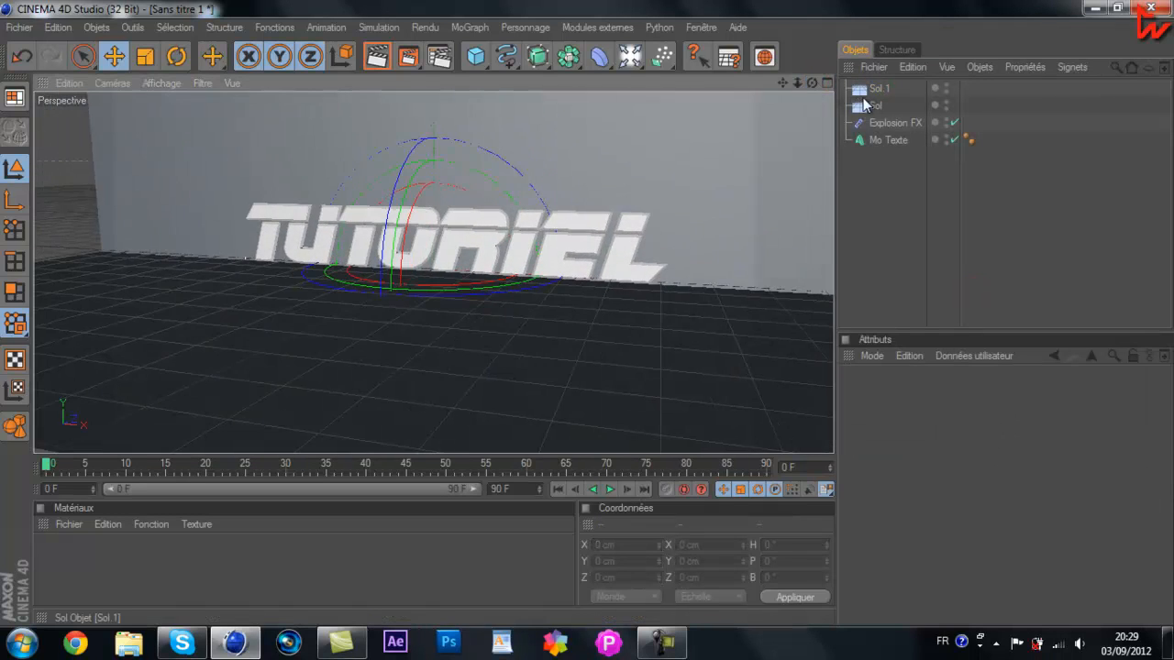
pyautogui.click(873, 89)
pyautogui.moveTo(463, 258); pyautogui.dragTo(585, 318)
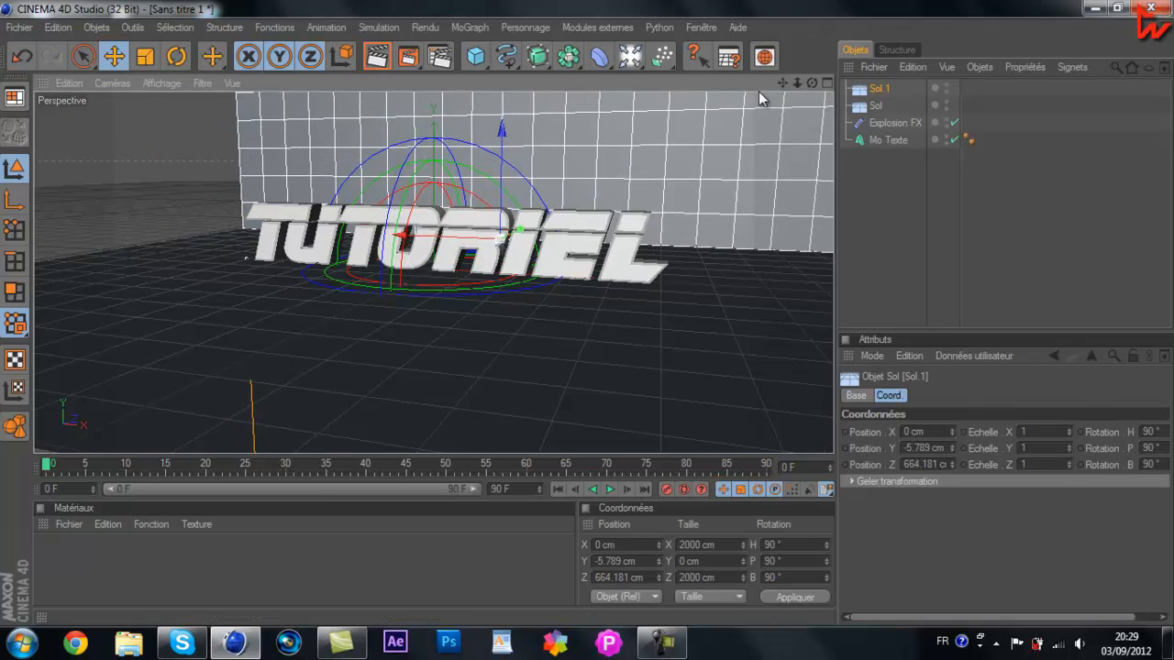
pyautogui.moveTo(812, 84); pyautogui.dragTo(592, 320)
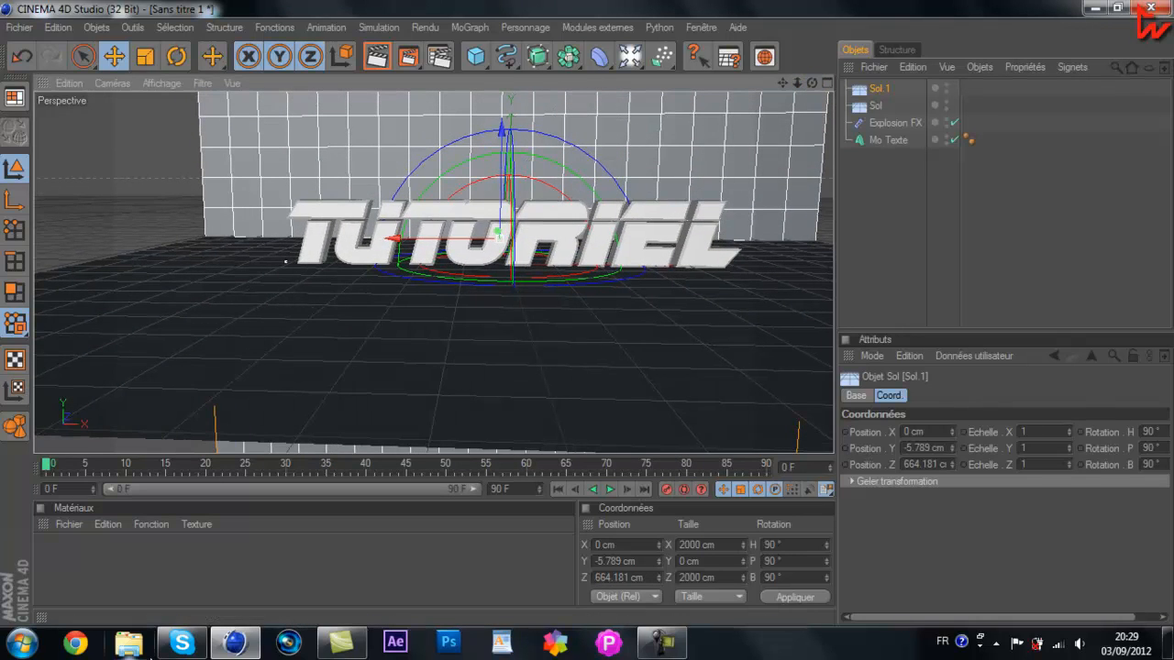
# - Create a Nukei material and apply it to both the floor and the back wall
pyautogui.click(77, 526)
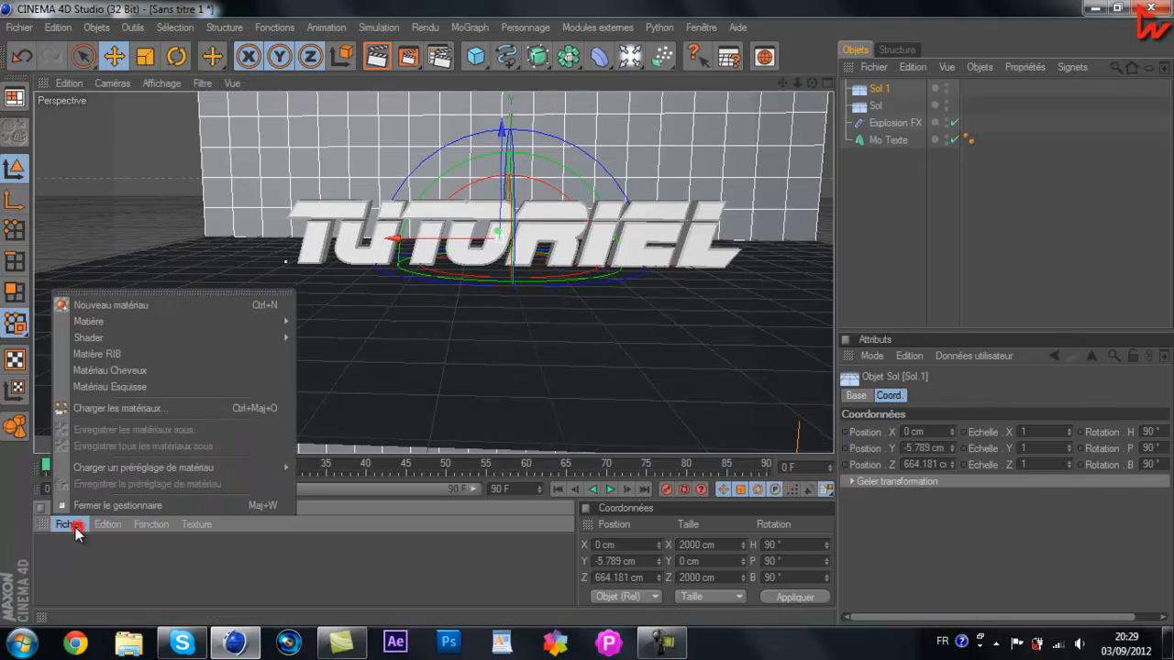
pyautogui.moveTo(214, 324)
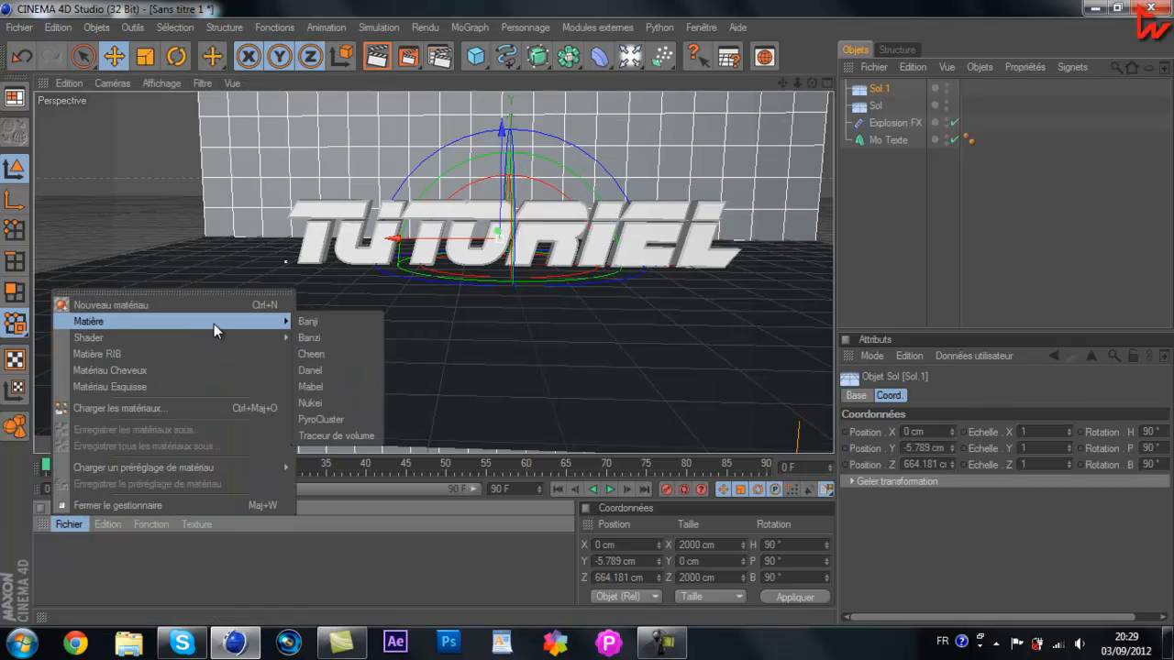
pyautogui.click(340, 402)
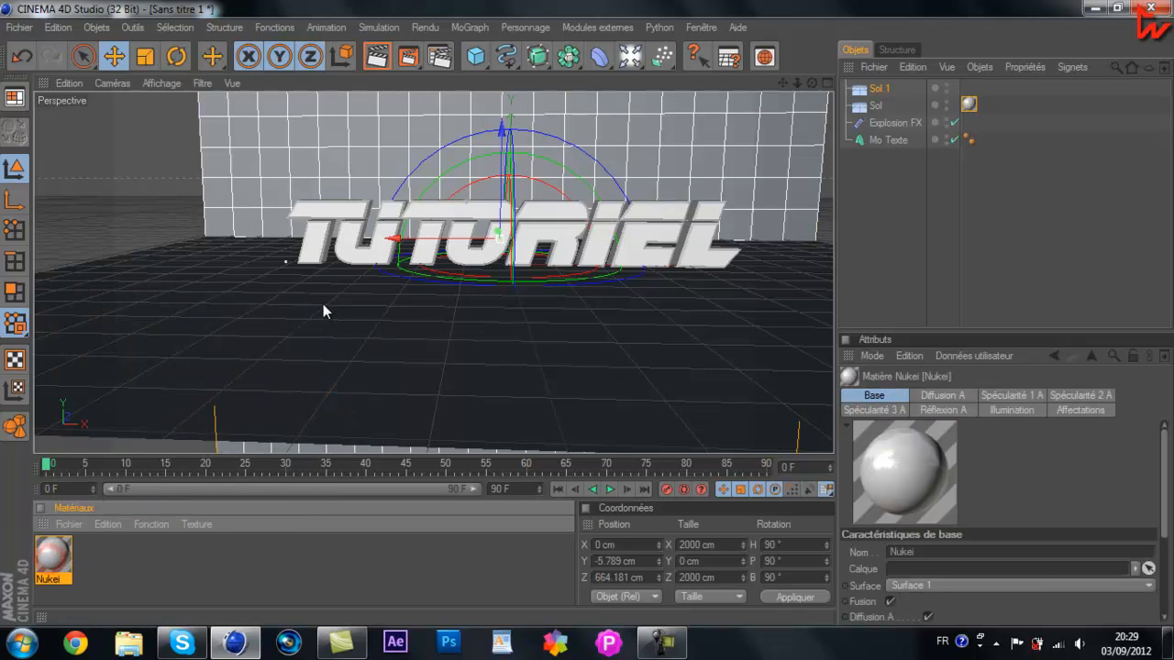
pyautogui.moveTo(323, 303); pyautogui.dragTo(322, 304)
pyautogui.moveTo(57, 555); pyautogui.dragTo(347, 165)
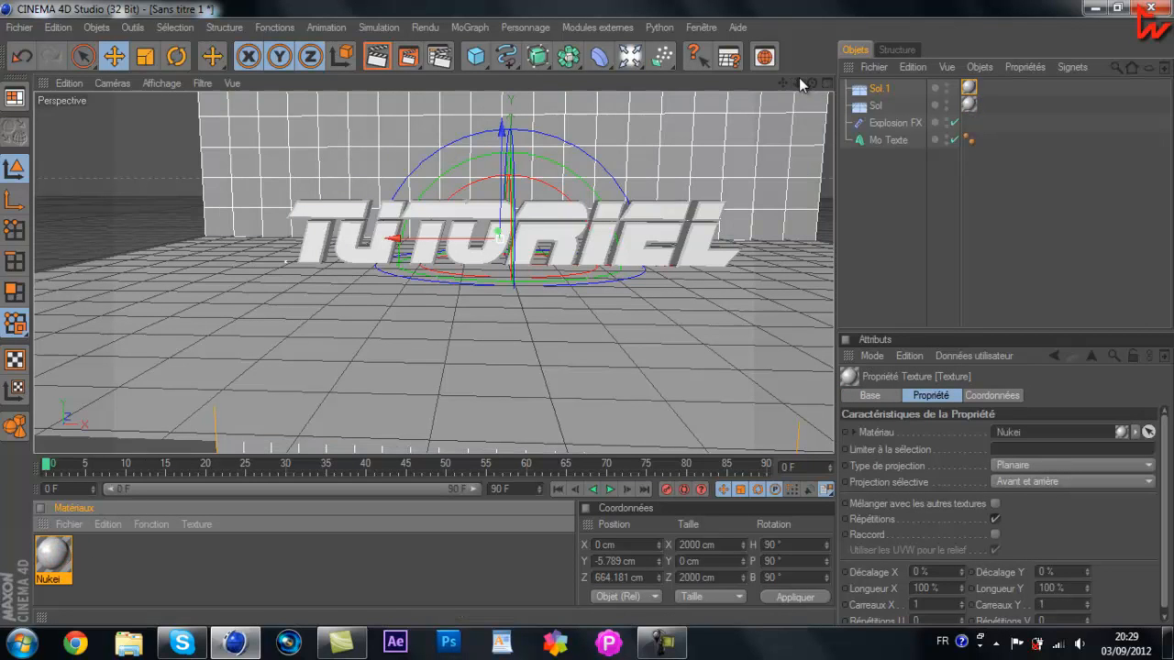
# - Make the Explosion FX deformer a child of the Mo Texte object
pyautogui.moveTo(812, 83); pyautogui.dragTo(586, 317)
pyautogui.moveTo(788, 79); pyautogui.dragTo(587, 312)
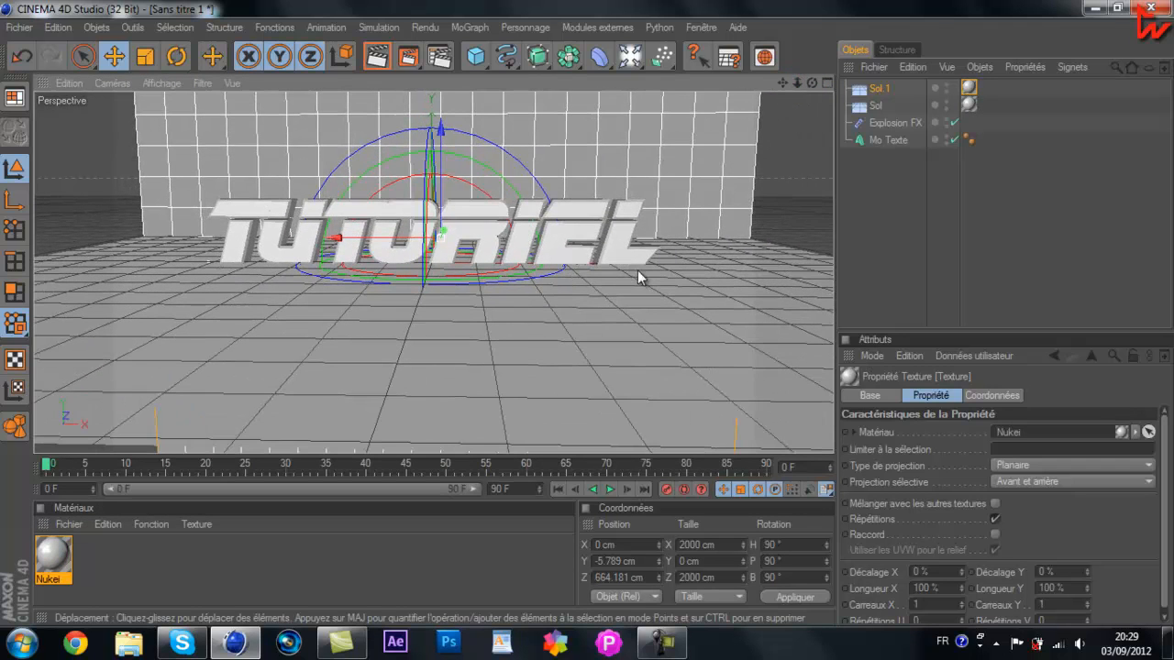
pyautogui.click(889, 123)
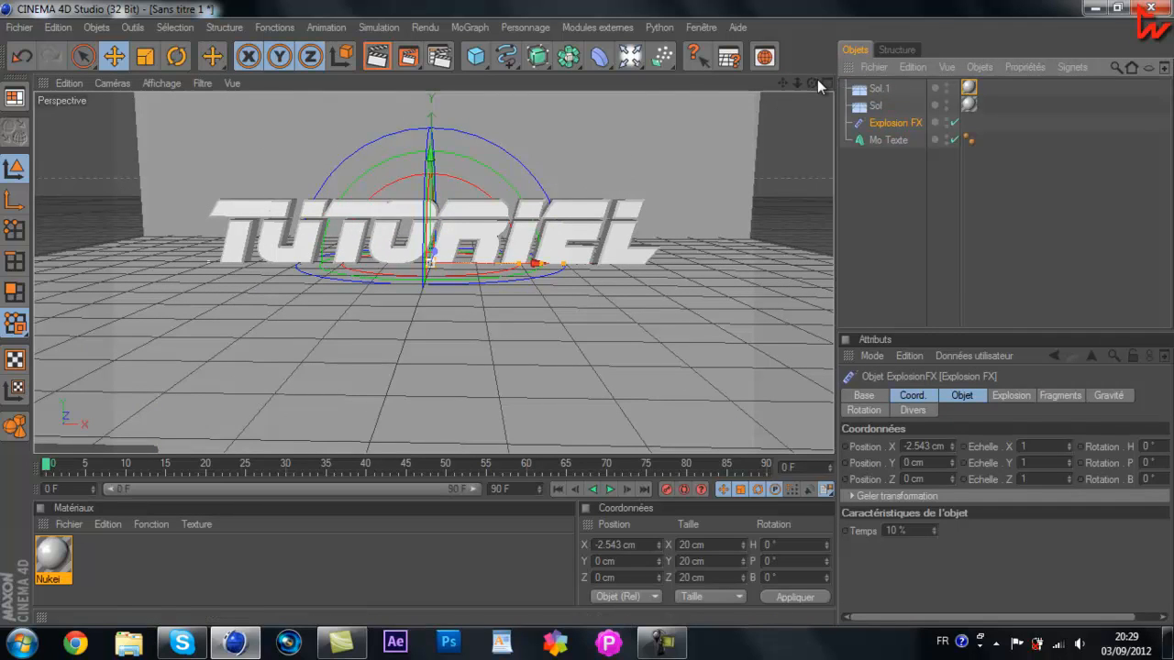
pyautogui.moveTo(810, 83); pyautogui.dragTo(808, 85)
pyautogui.moveTo(586, 313); pyautogui.dragTo(585, 298)
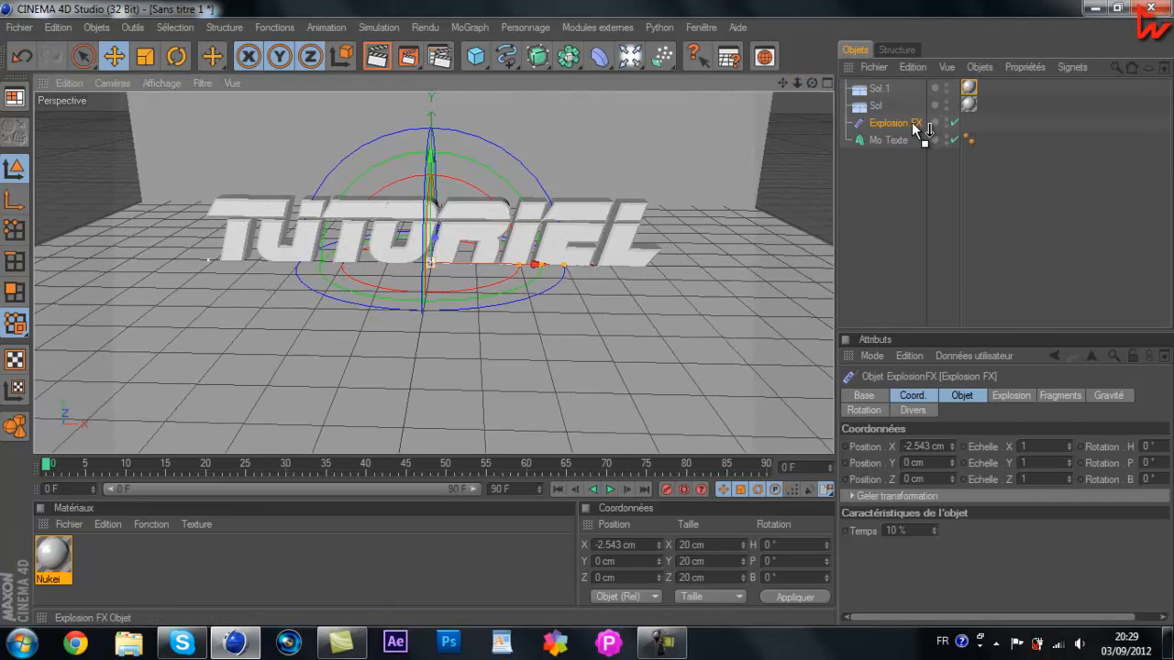
pyautogui.moveTo(908, 122); pyautogui.dragTo(898, 138)
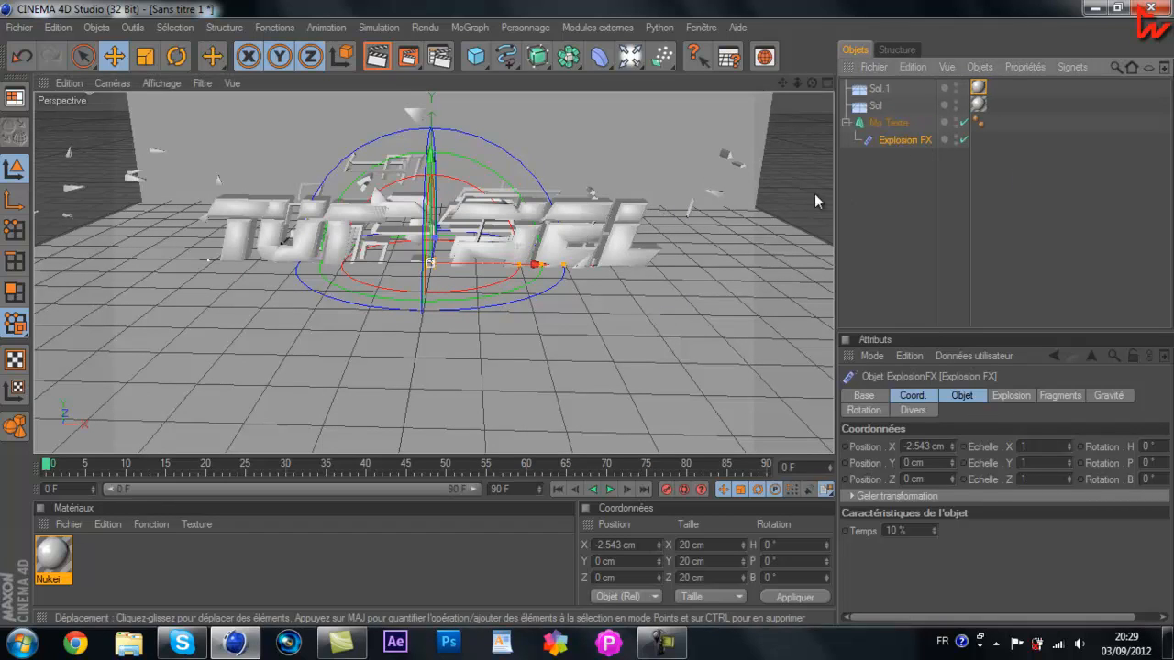
# - Set the fragment density (Densité) of the Explosion FX deformer to 2500
pyautogui.moveTo(797, 84); pyautogui.dragTo(593, 214)
pyautogui.scroll(-10, 591, 211)
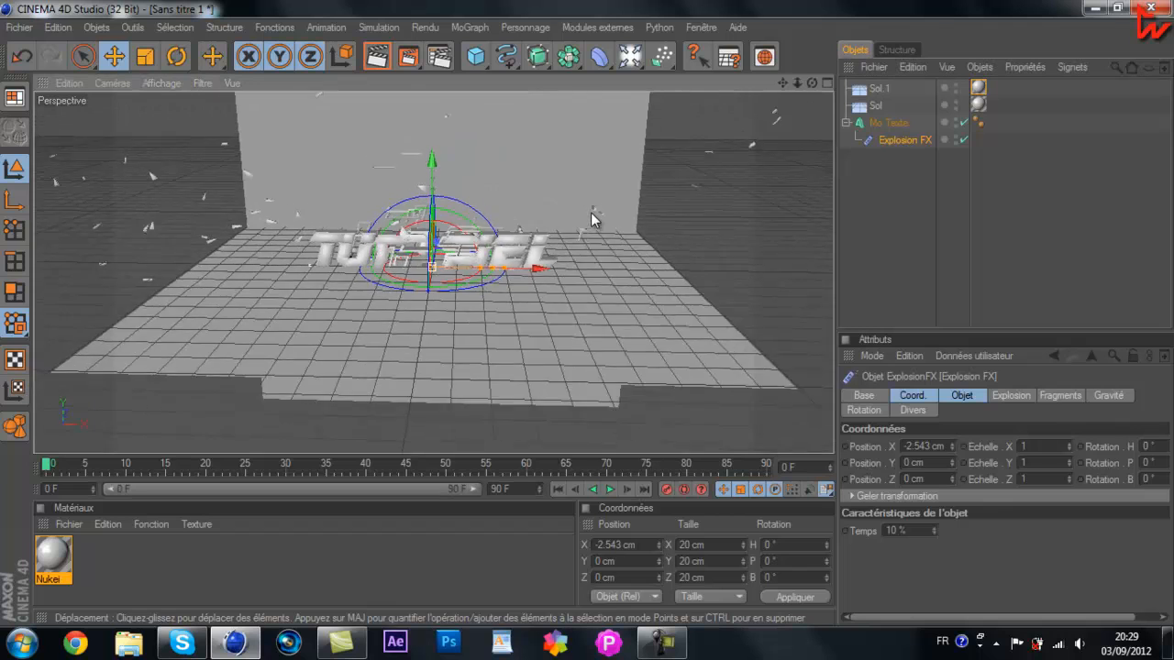
pyautogui.scroll(10, 590, 212)
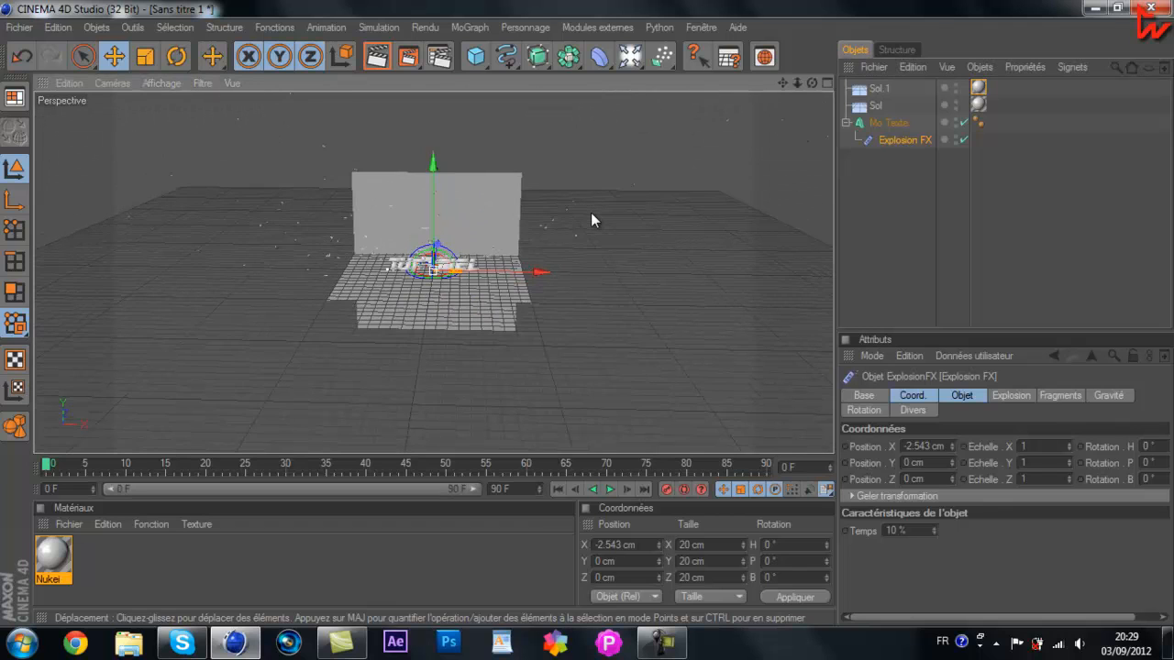
pyautogui.scroll(3, 591, 213)
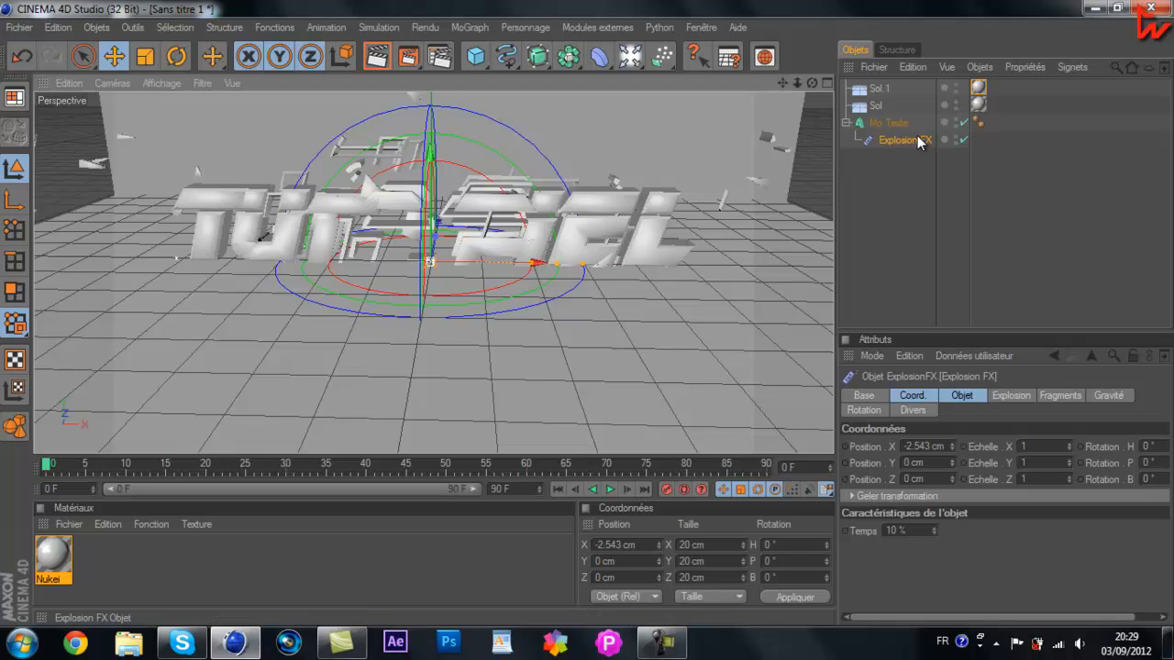
pyautogui.click(1053, 398)
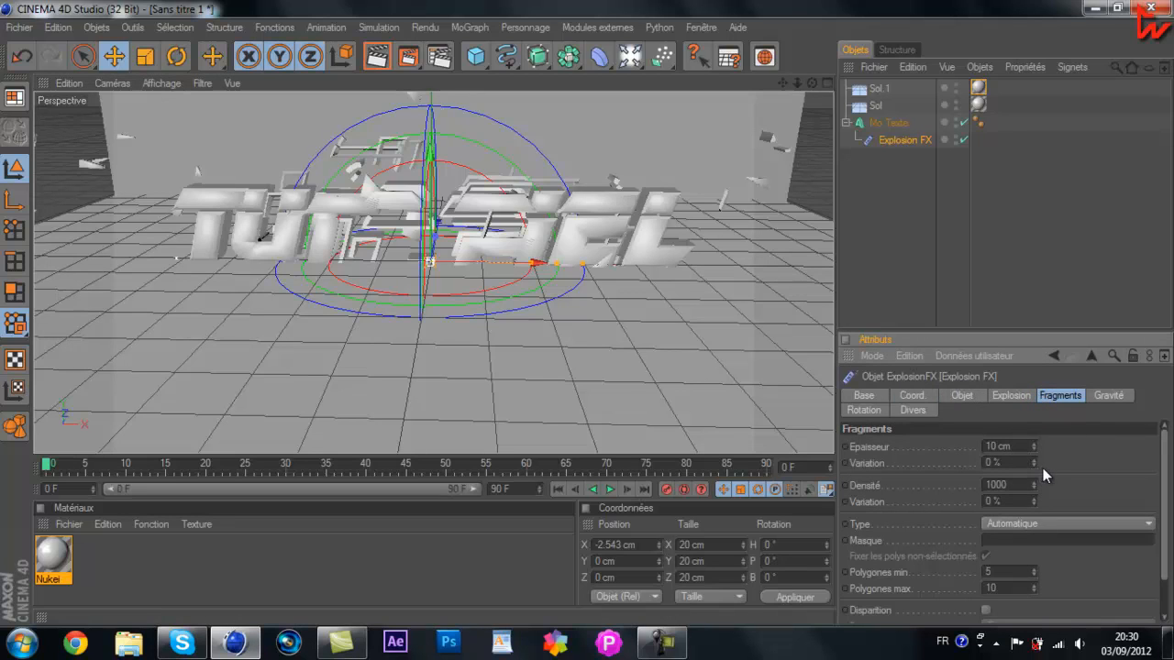
pyautogui.click(1032, 489)
pyautogui.moveTo(1032, 492); pyautogui.dragTo(939, 485)
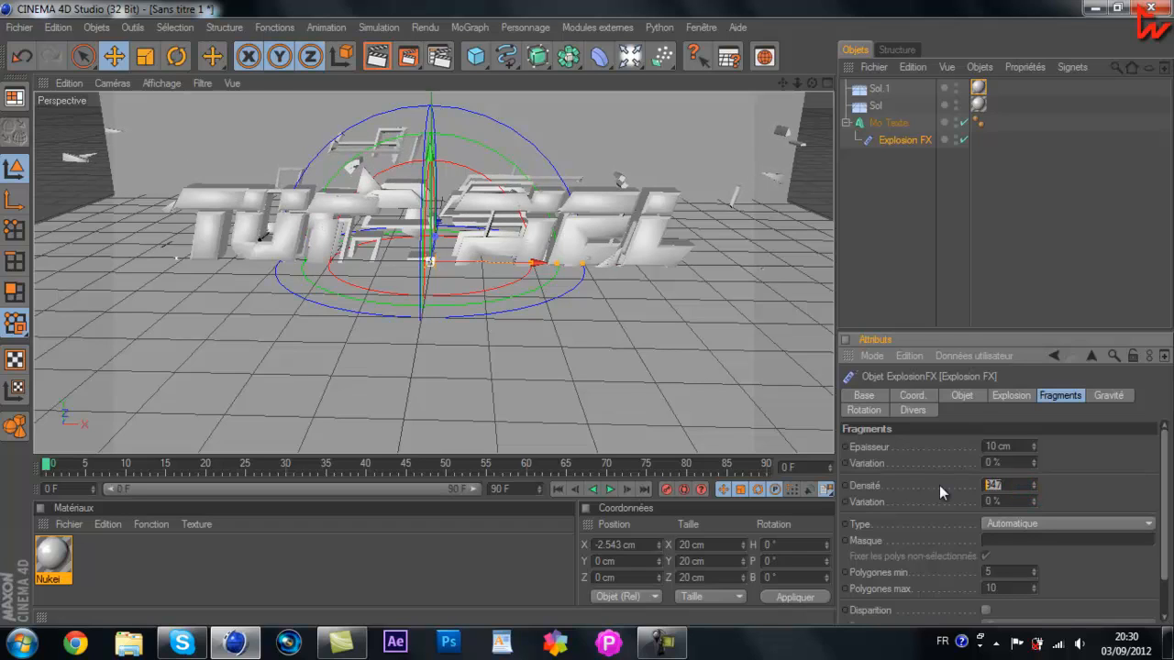
pyautogui.write('25000')
pyautogui.press('Return')
# - Move the Explosion FX deformer along the X axis toward the end of the text, to about 342 cm
pyautogui.scroll(-10, 614, 313)
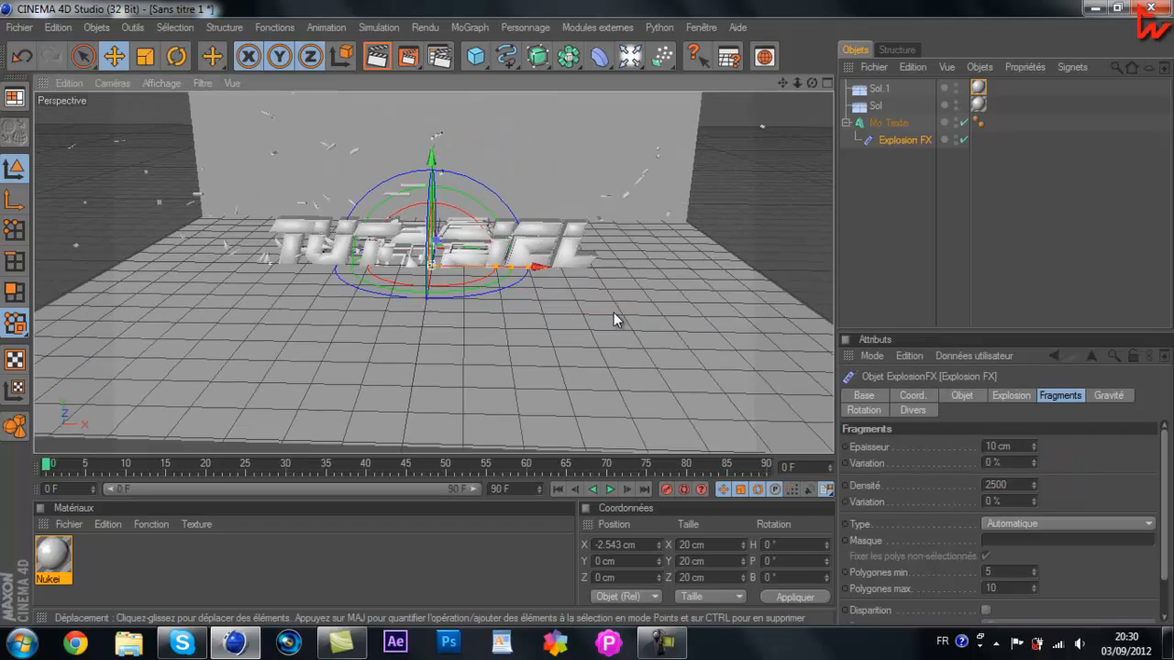
pyautogui.scroll(10, 613, 313)
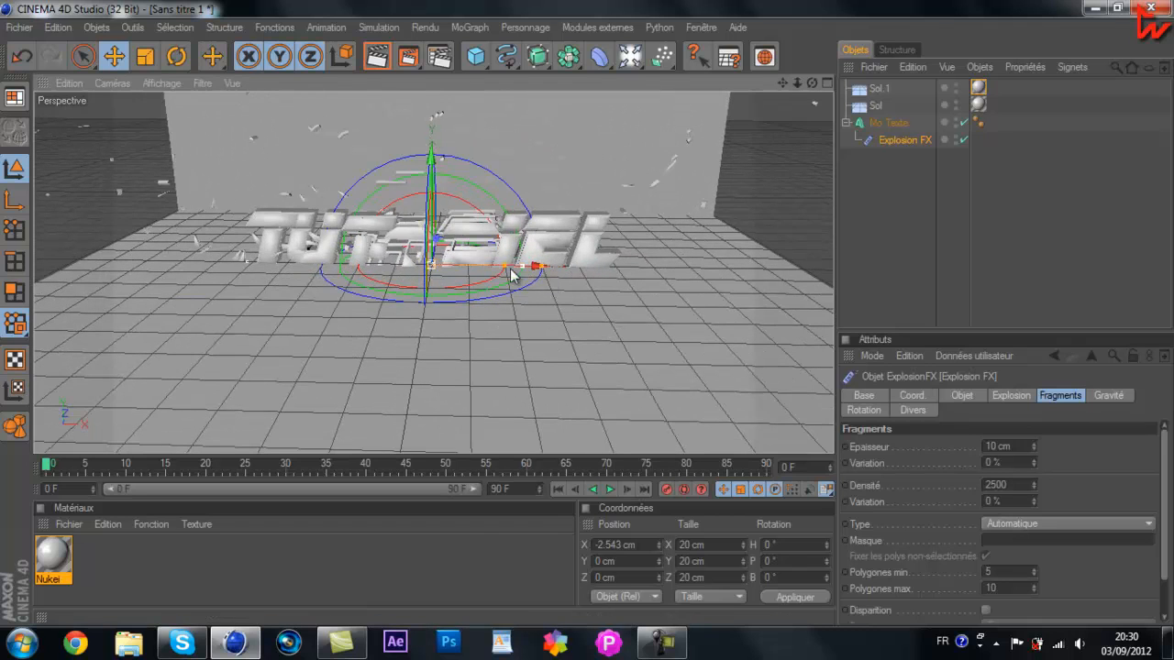
pyautogui.moveTo(535, 265); pyautogui.dragTo(587, 314)
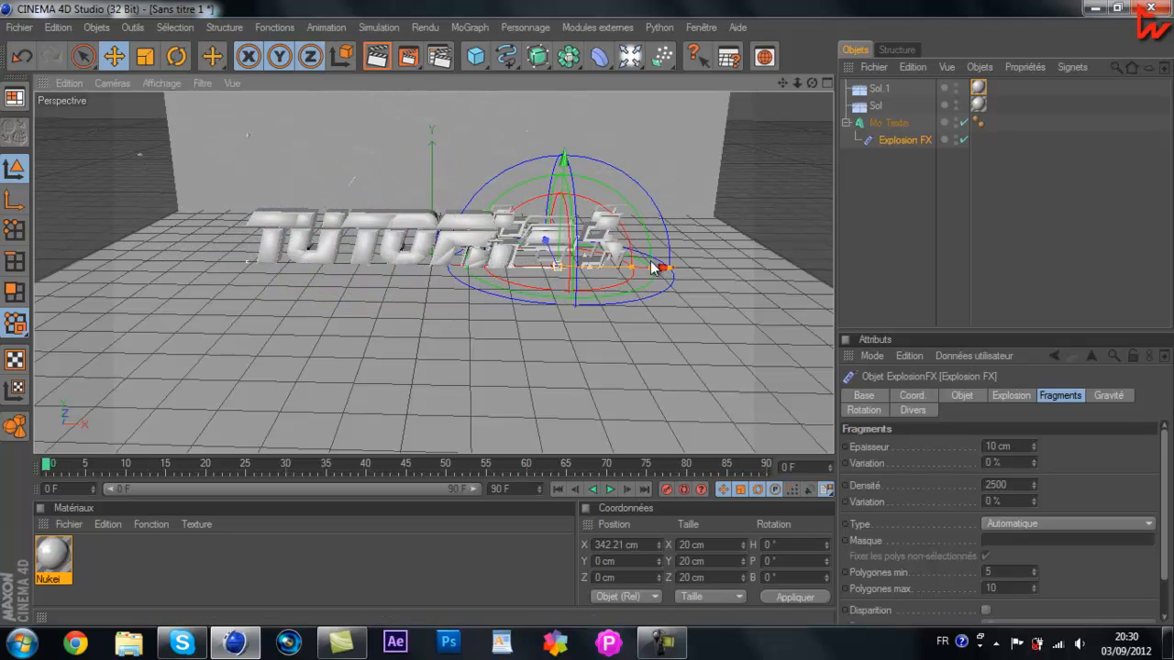
# - Lower the Sol floor along the Y axis to about -102 cm
pyautogui.click(872, 105)
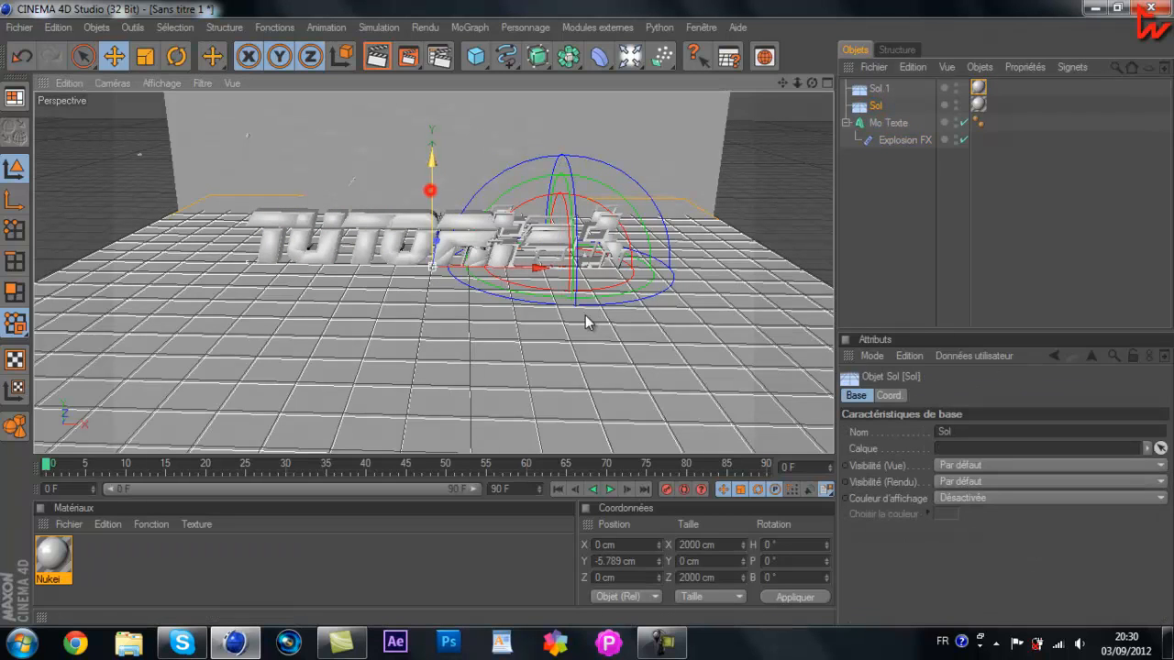
pyautogui.moveTo(585, 314); pyautogui.dragTo(609, 269)
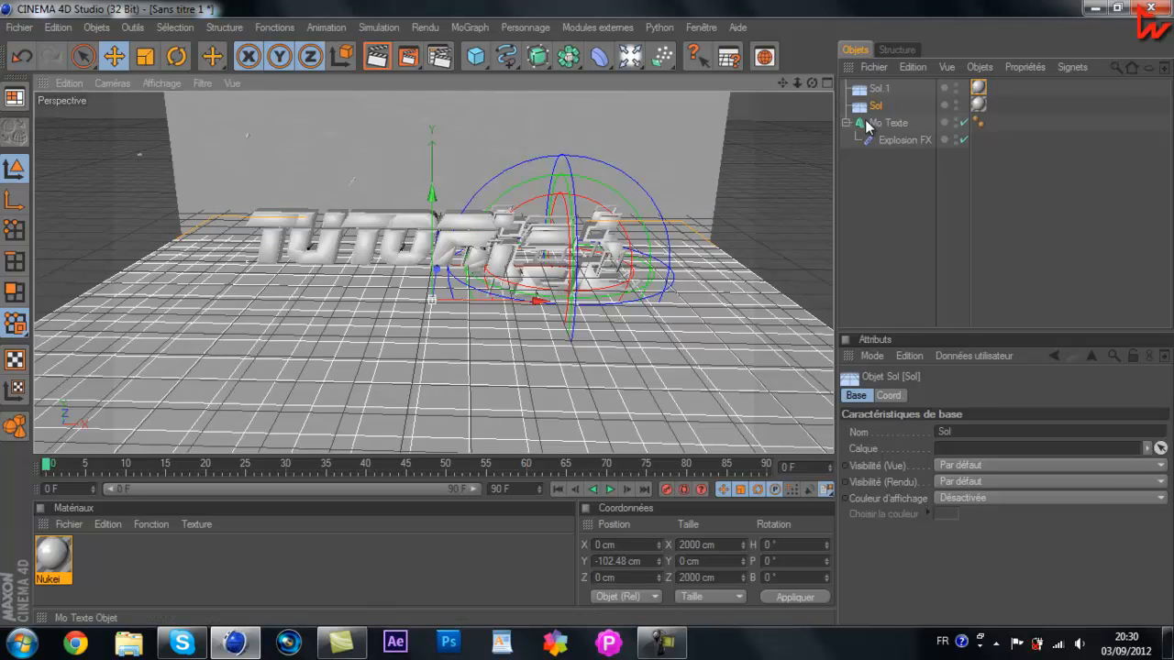
# - Move the Explosion FX deformer along the X axis past the start of the text, to about -825 cm
pyautogui.click(896, 140)
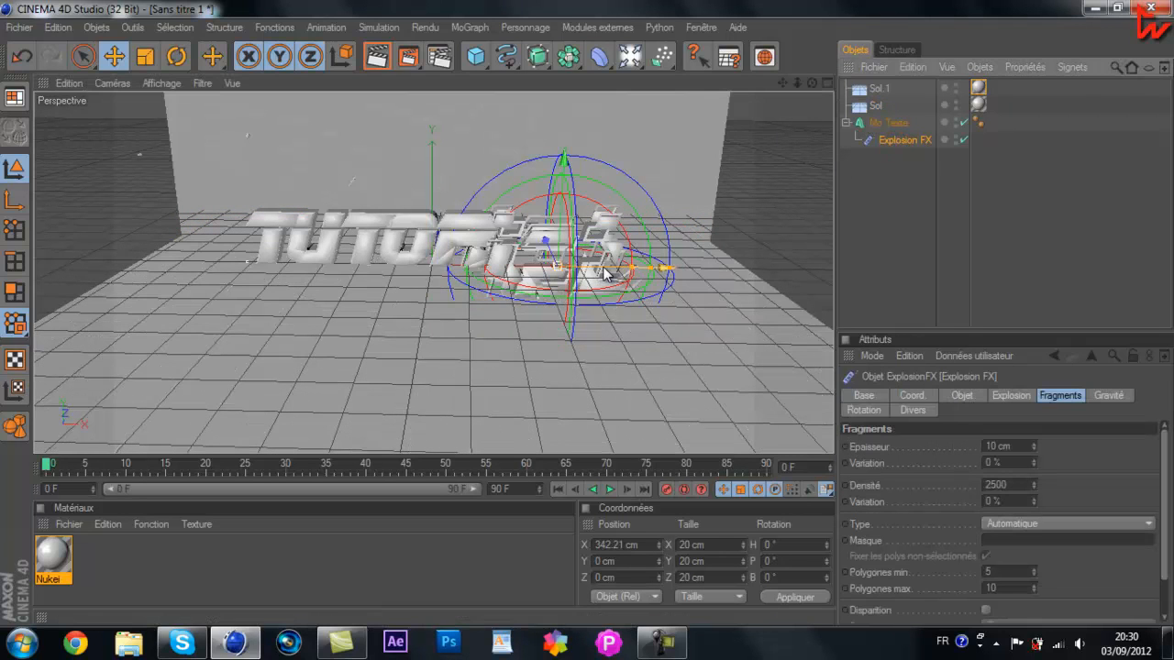
pyautogui.moveTo(603, 266); pyautogui.dragTo(587, 318)
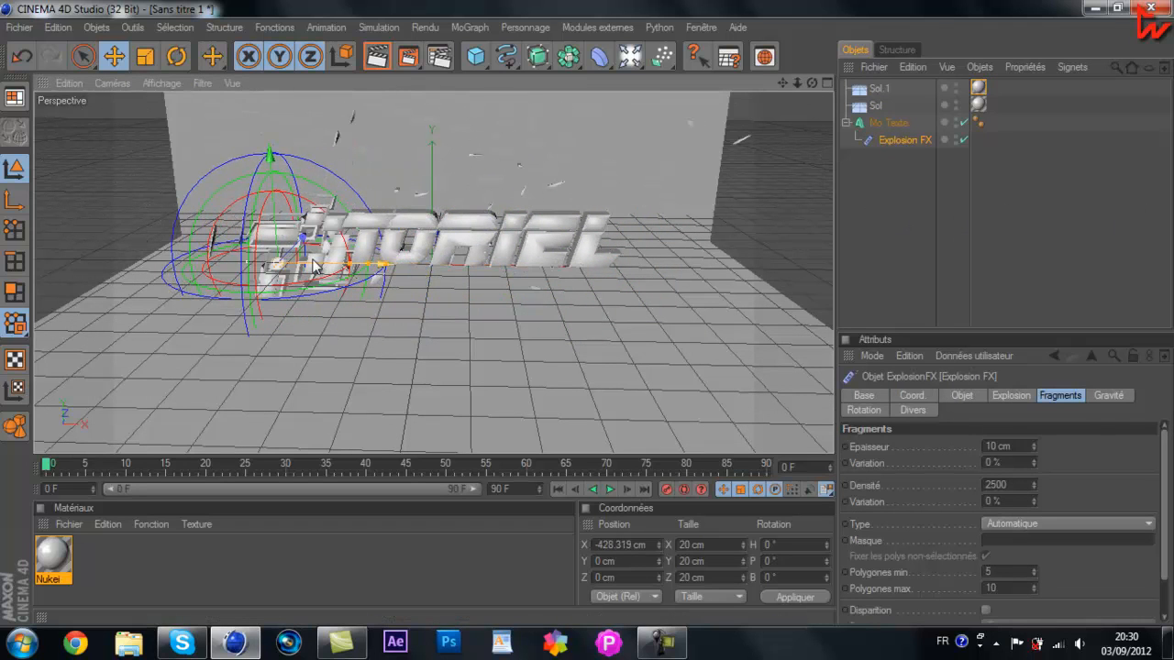
pyautogui.moveTo(332, 266); pyautogui.dragTo(589, 313)
# - Create a new material and set its colour to dark blue (R 6, V 4, B 139)
pyautogui.click(68, 526)
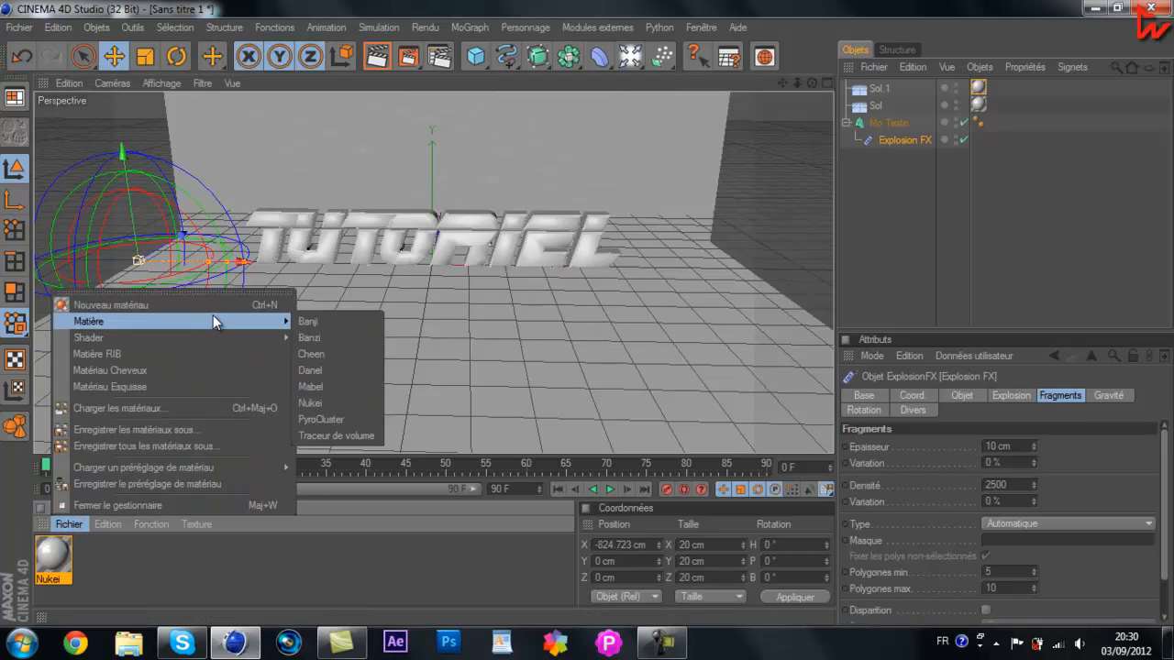
pyautogui.click(99, 574)
pyautogui.doubleClick(101, 576)
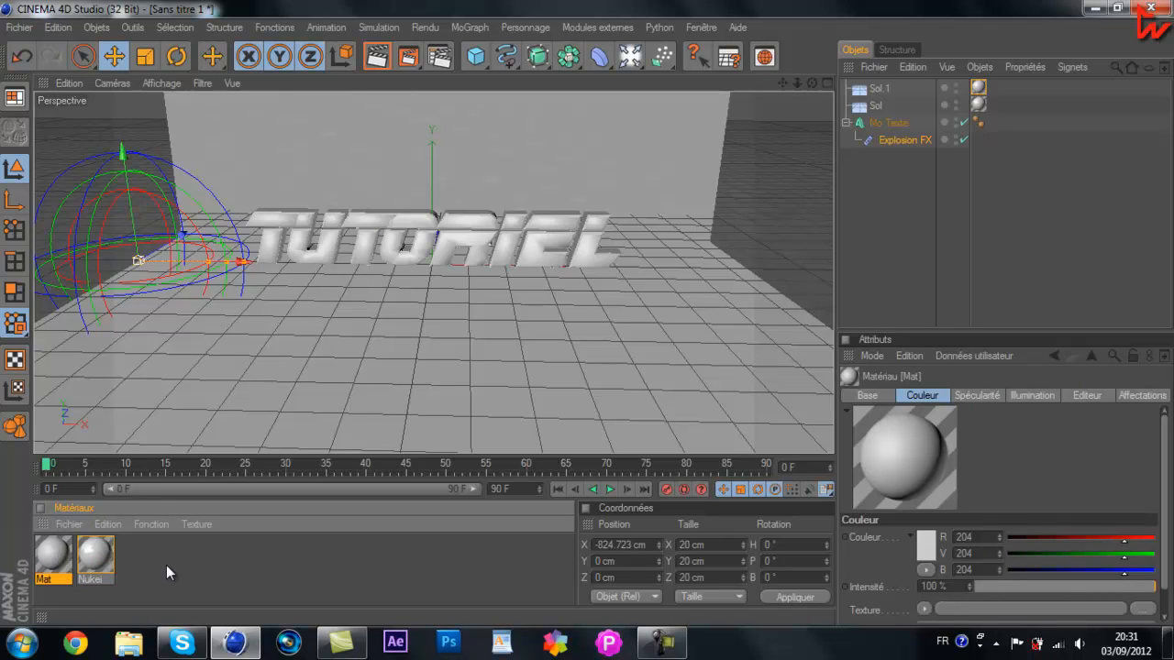
pyautogui.doubleClick(53, 554)
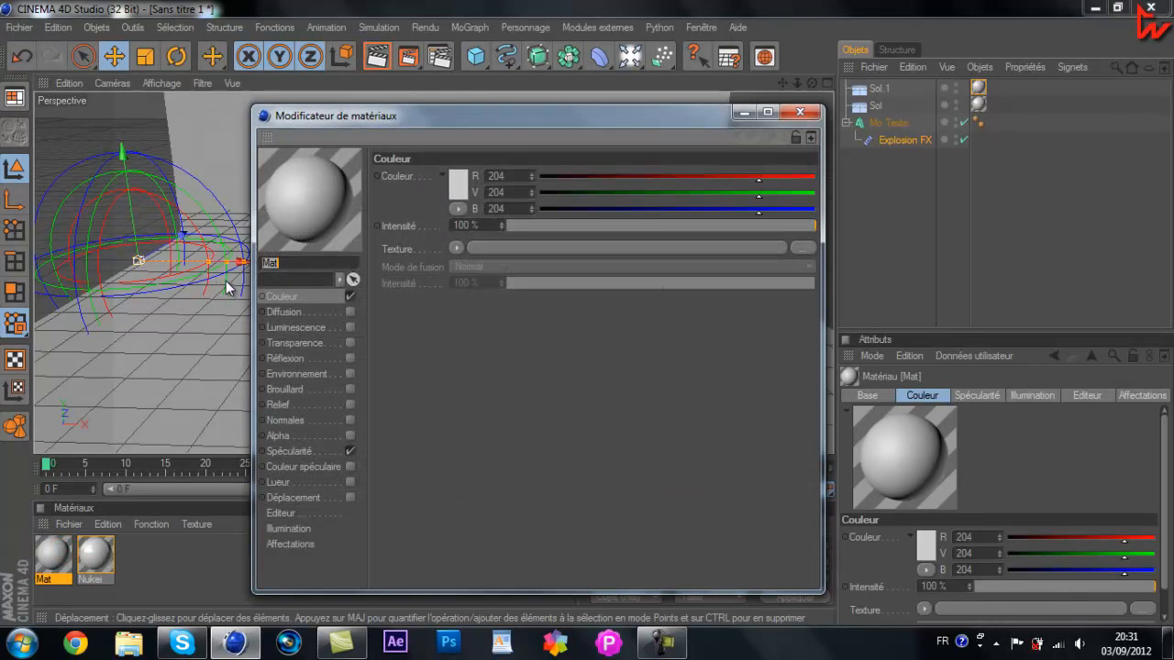
pyautogui.click(457, 183)
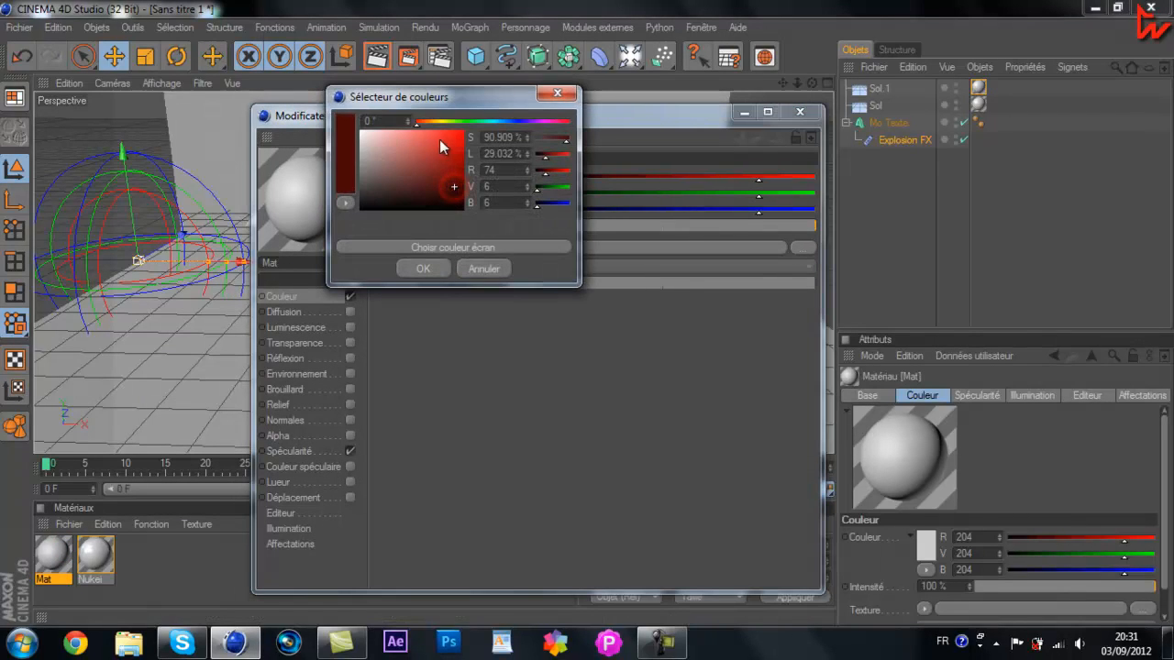
pyautogui.moveTo(466, 122); pyautogui.dragTo(519, 124)
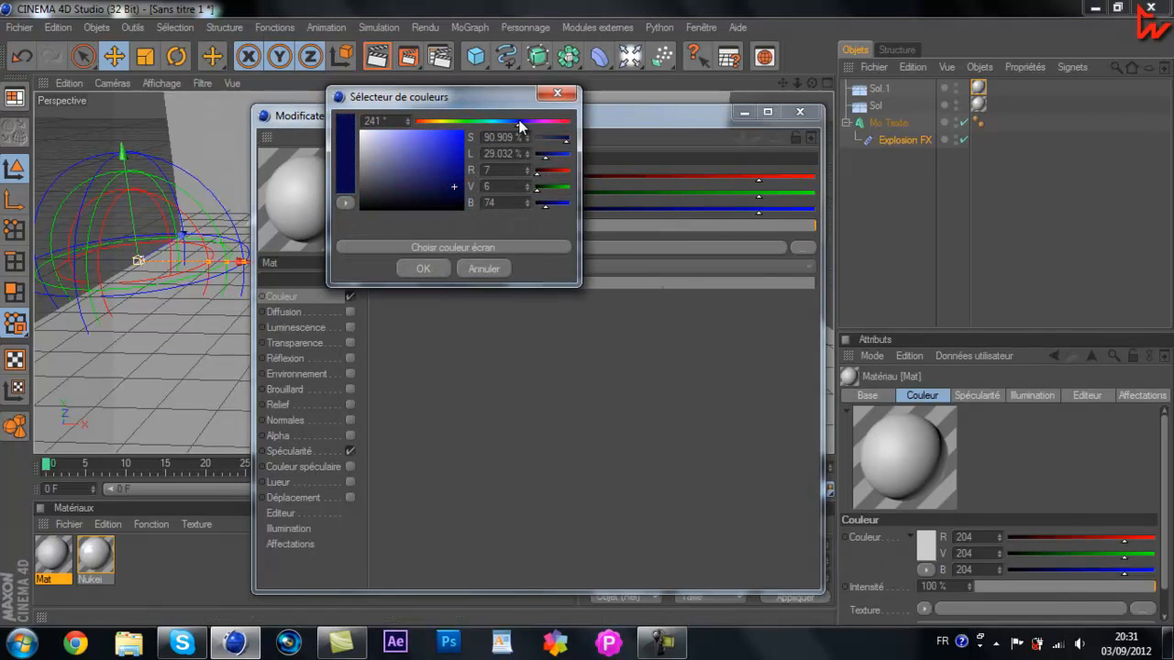
pyautogui.moveTo(456, 163); pyautogui.dragTo(461, 166)
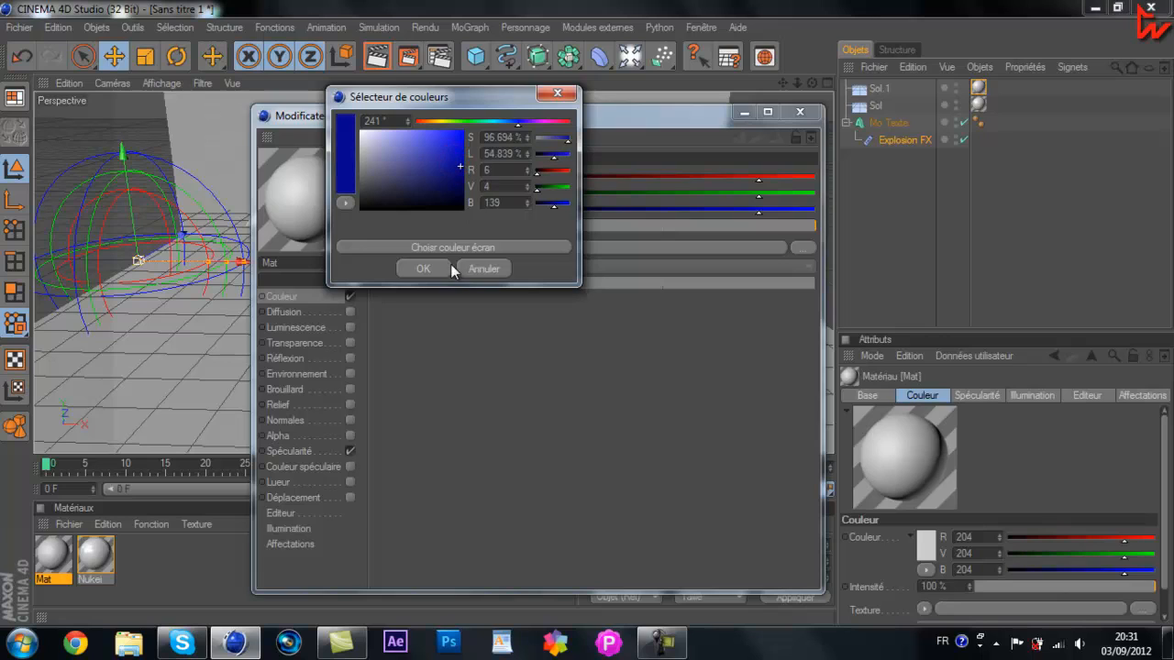
pyautogui.click(423, 269)
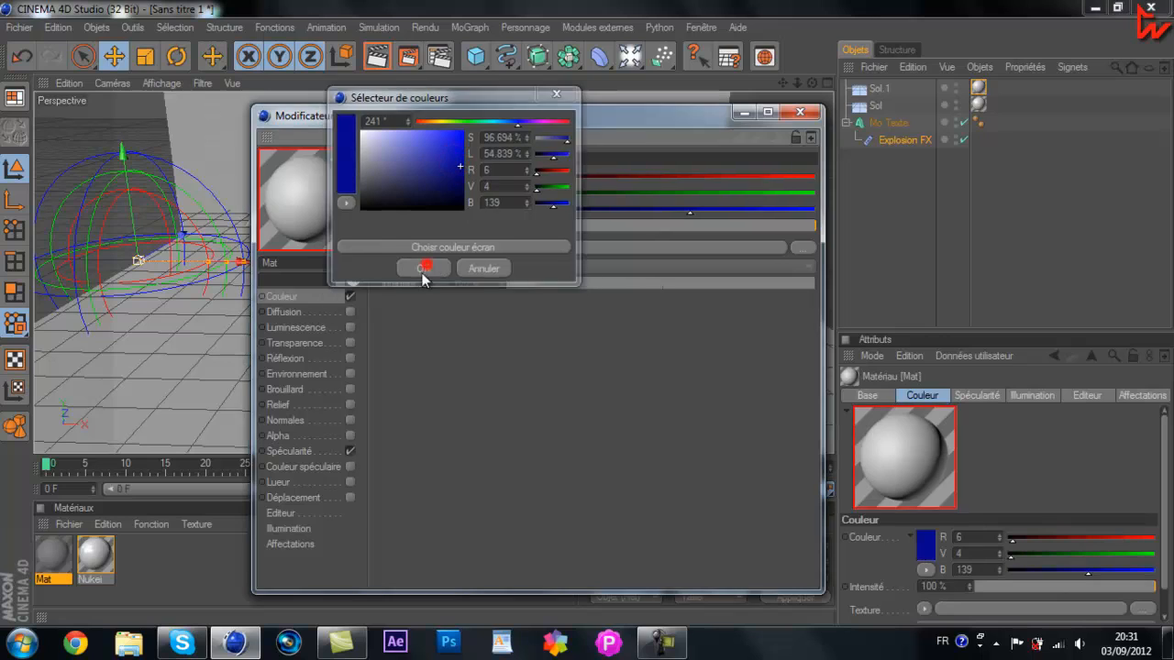
# - Enable Réflexion on the blue material with a Fresnel texture at 25 % intensity
pyautogui.click(347, 357)
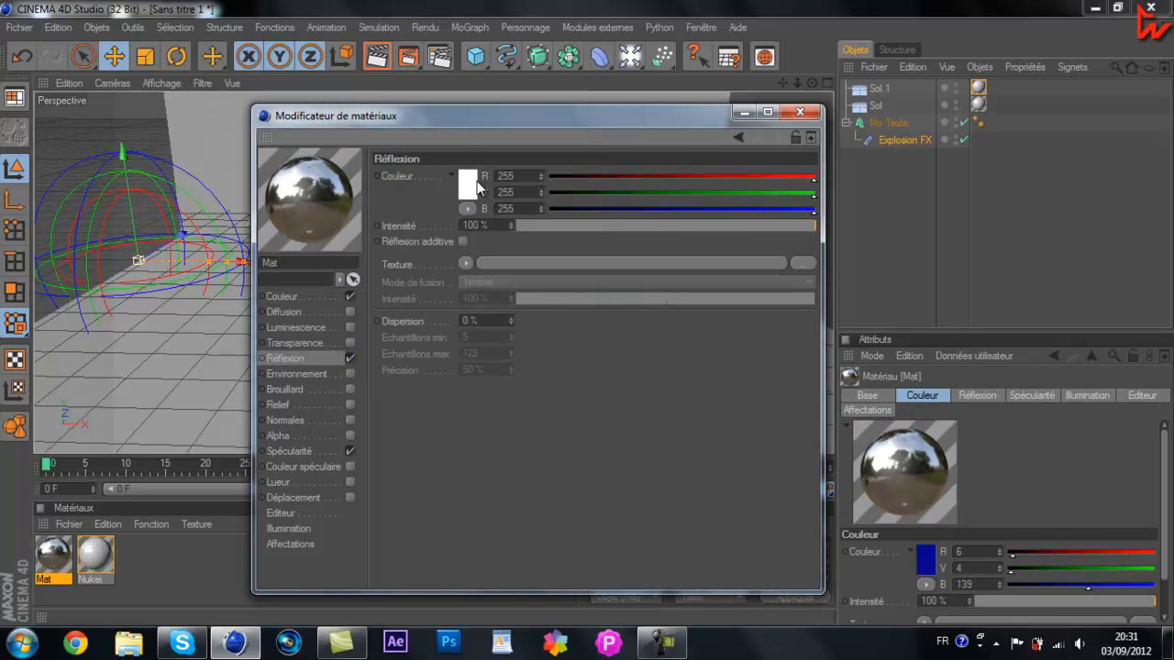
pyautogui.click(465, 263)
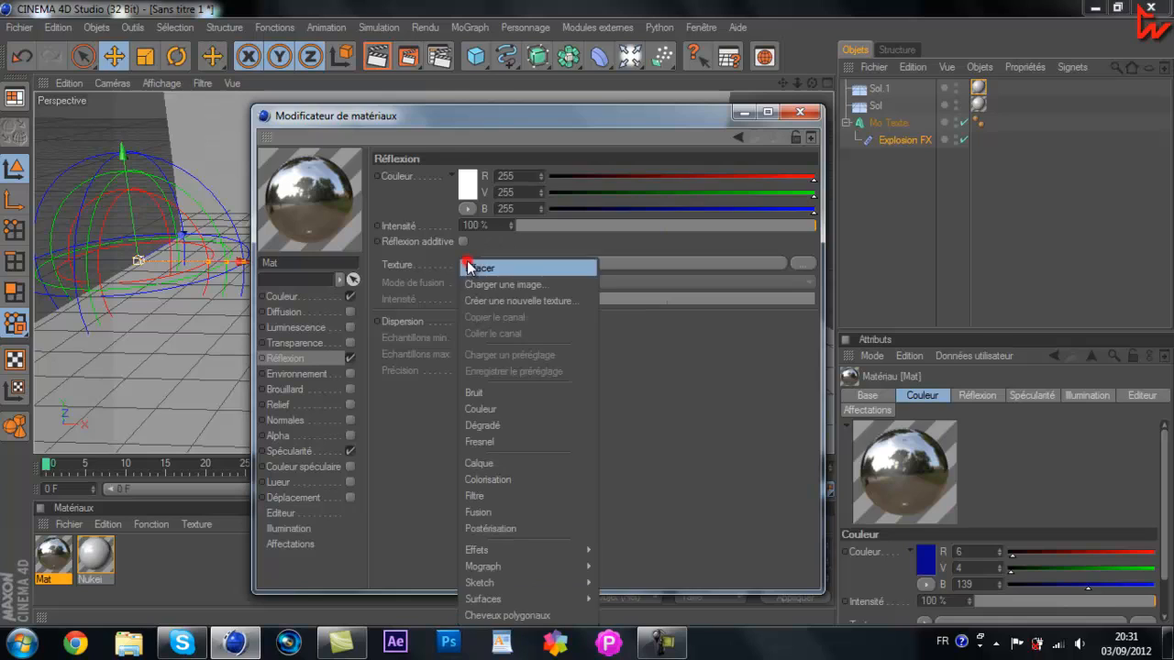
pyautogui.click(516, 448)
pyautogui.click(553, 347)
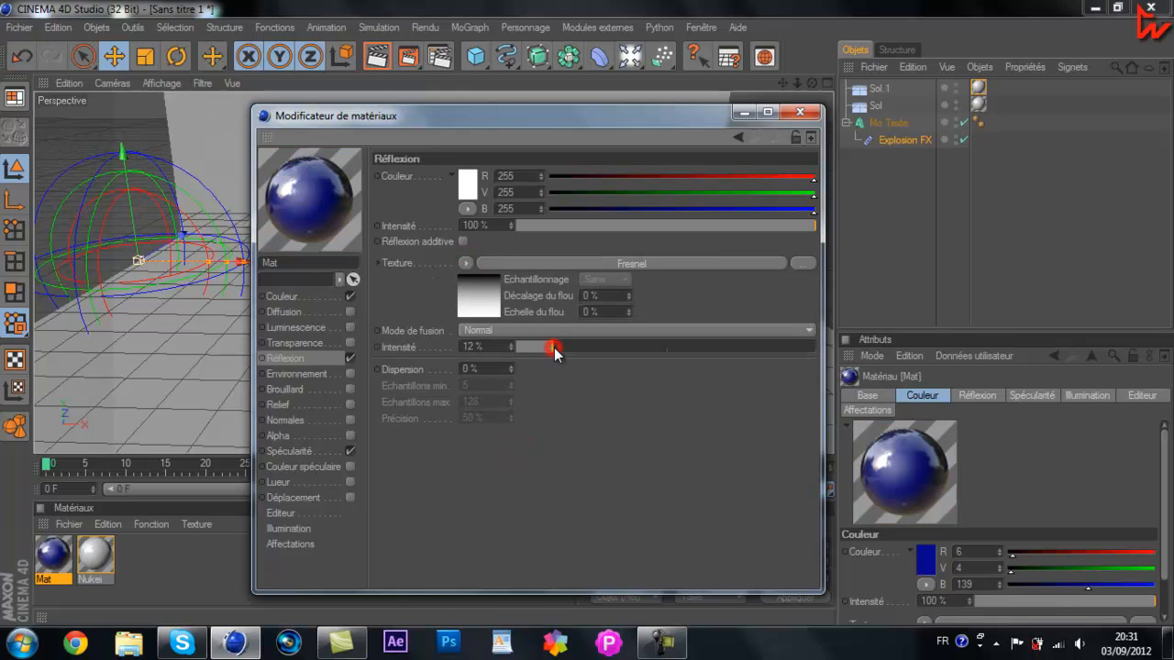
pyautogui.moveTo(571, 347); pyautogui.dragTo(574, 346)
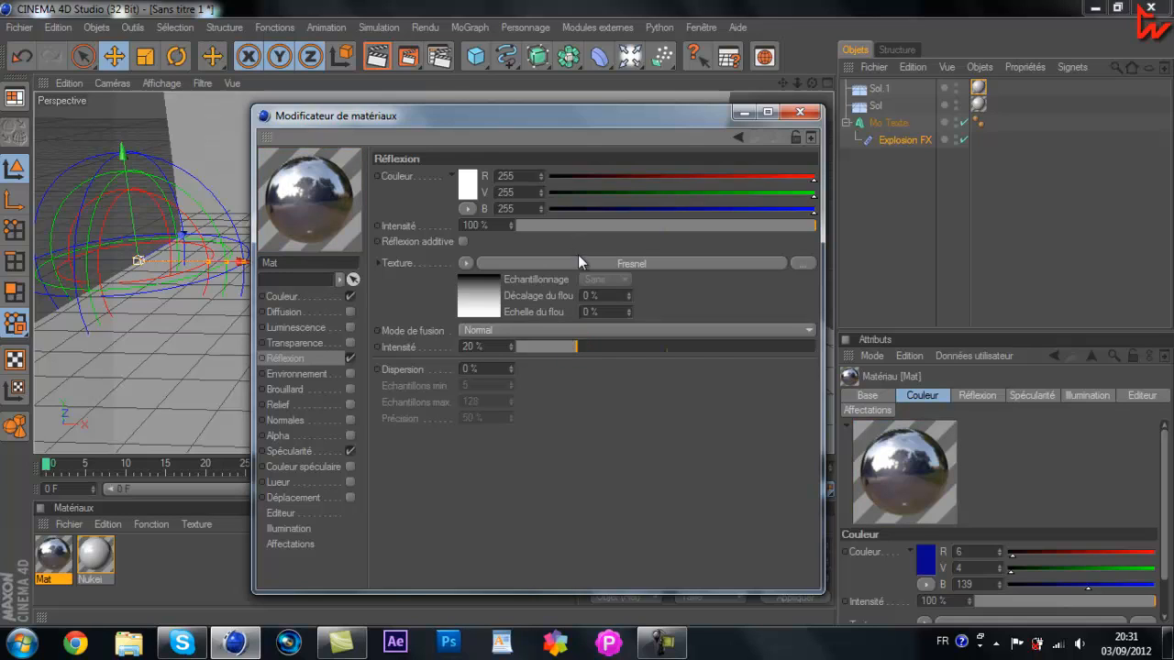
pyautogui.moveTo(578, 344); pyautogui.dragTo(592, 345)
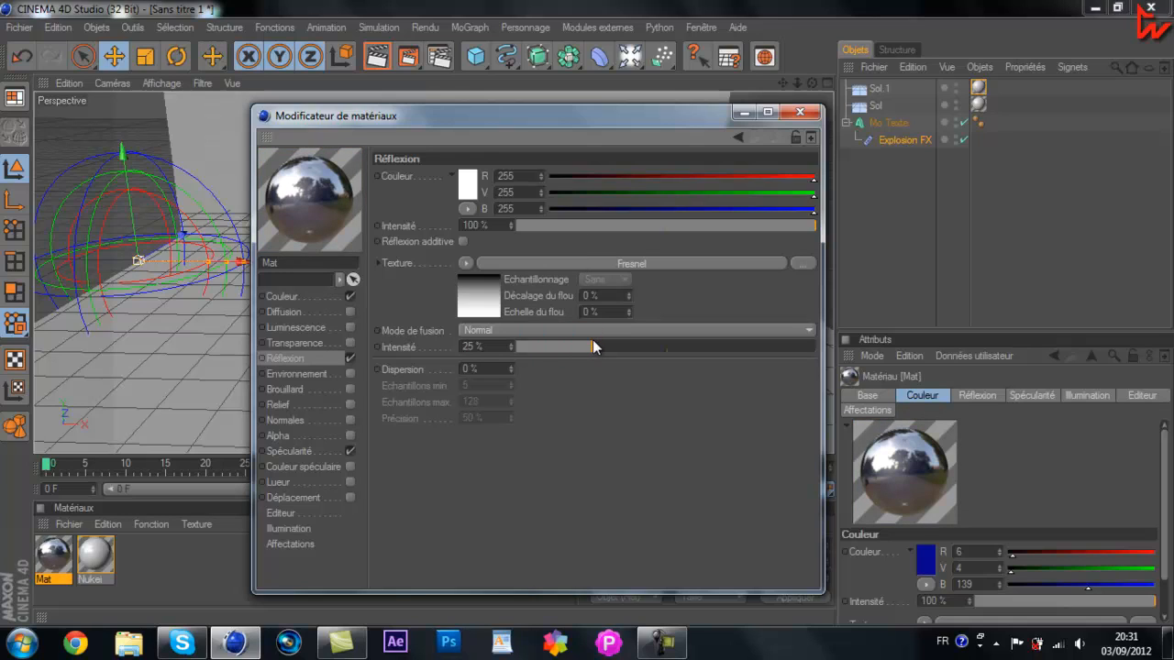
# - Set the blue material's overall reflection intensity to 20 % and turn off its Spécularité channel
pyautogui.click(567, 229)
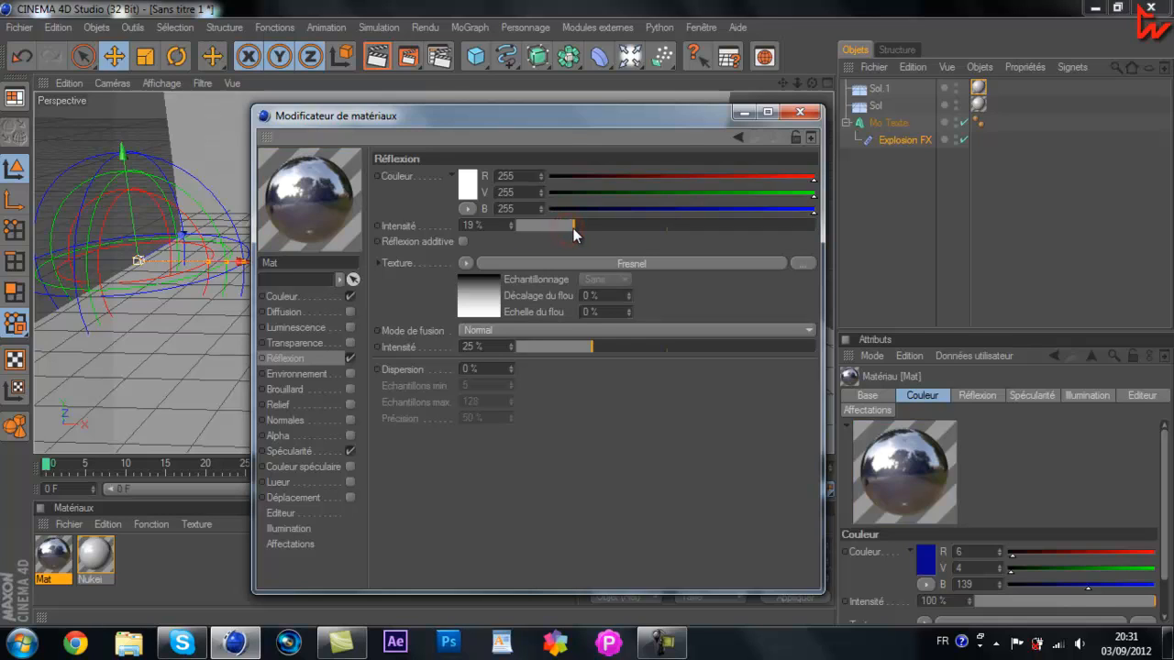
pyautogui.moveTo(573, 228); pyautogui.dragTo(576, 225)
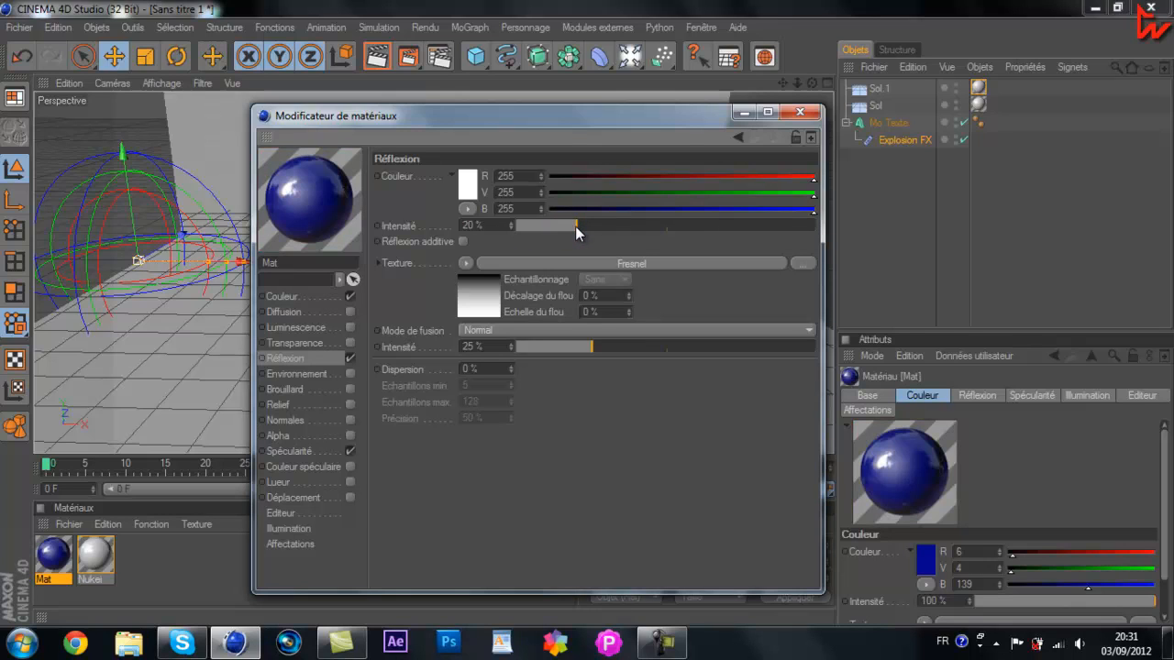
pyautogui.click(349, 450)
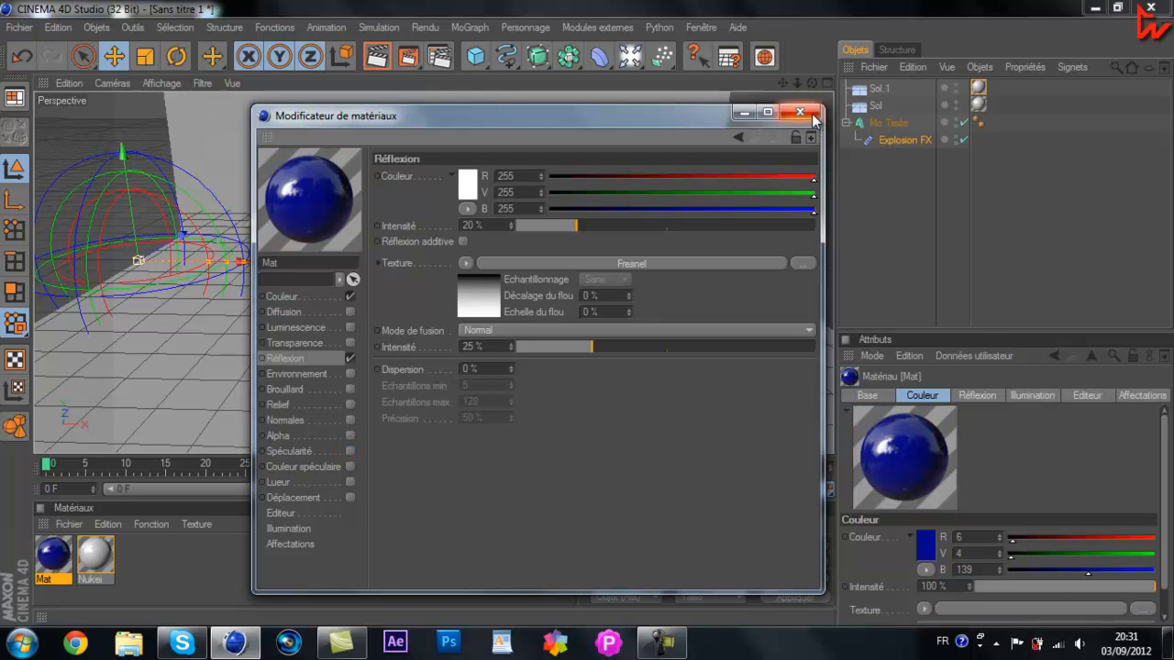
pyautogui.click(800, 113)
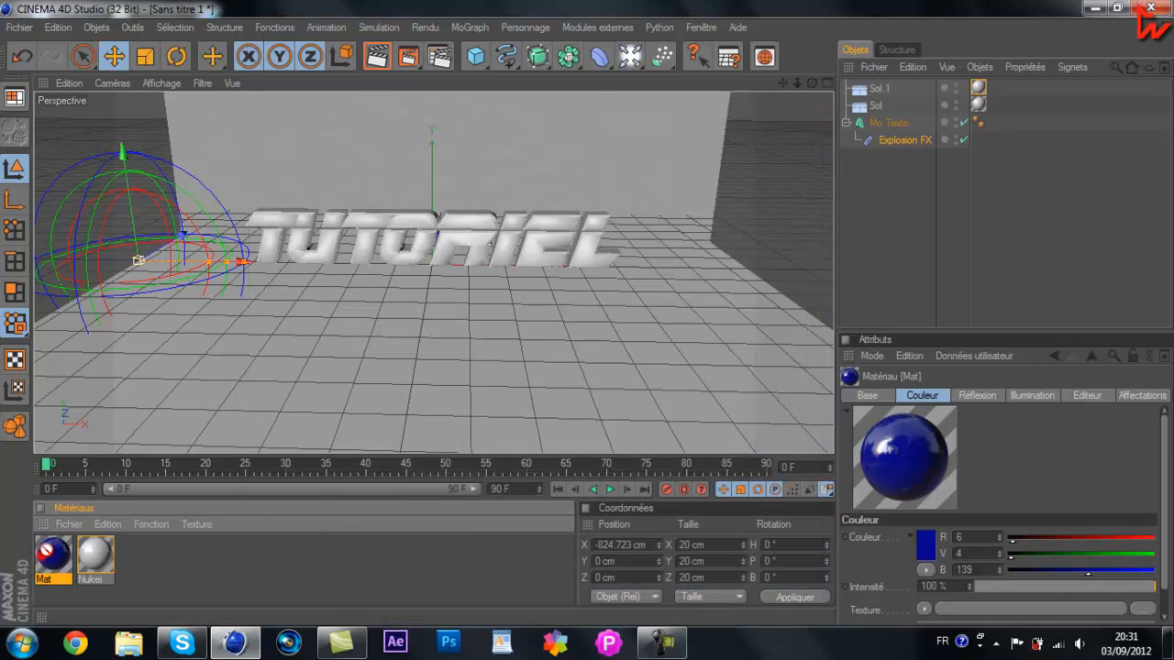
# - Apply the blue Mat material to the Mo Texte object and render the active view
pyautogui.moveTo(52, 553); pyautogui.dragTo(391, 268)
pyautogui.moveTo(392, 226); pyautogui.dragTo(399, 218)
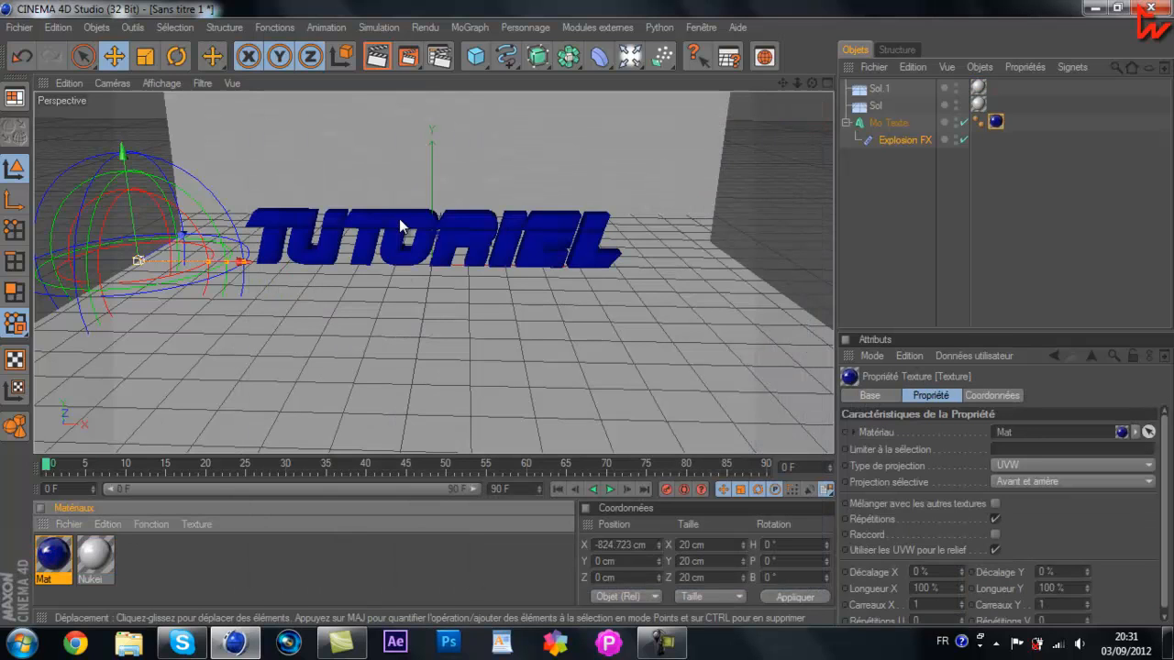
pyautogui.click(377, 57)
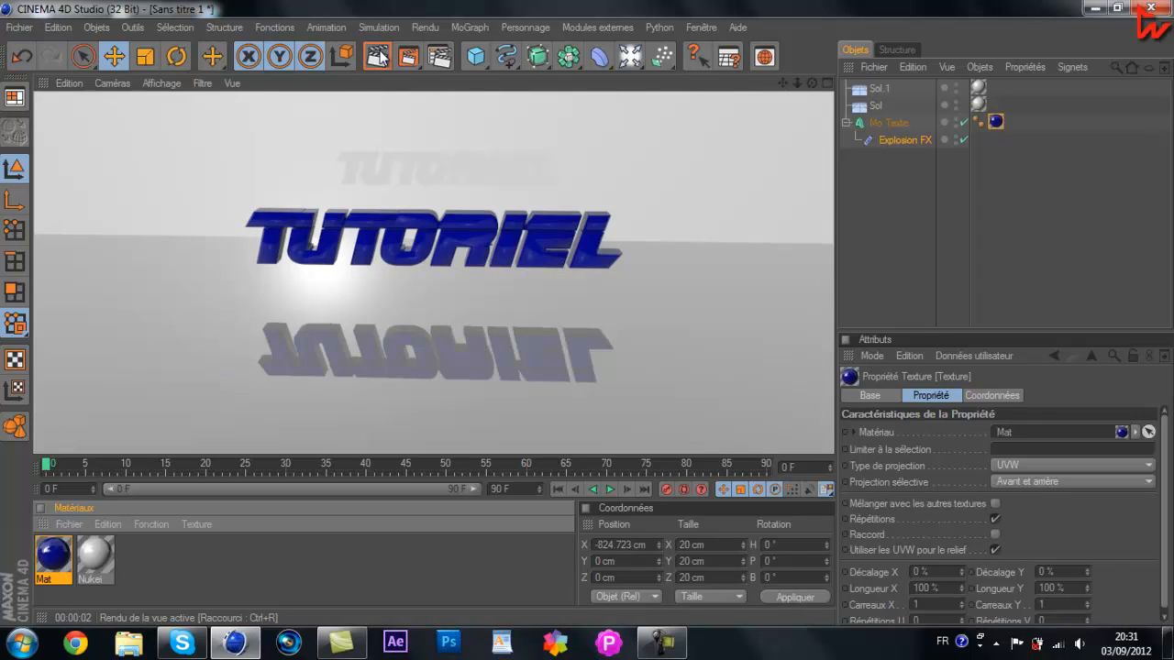
pyautogui.click(892, 171)
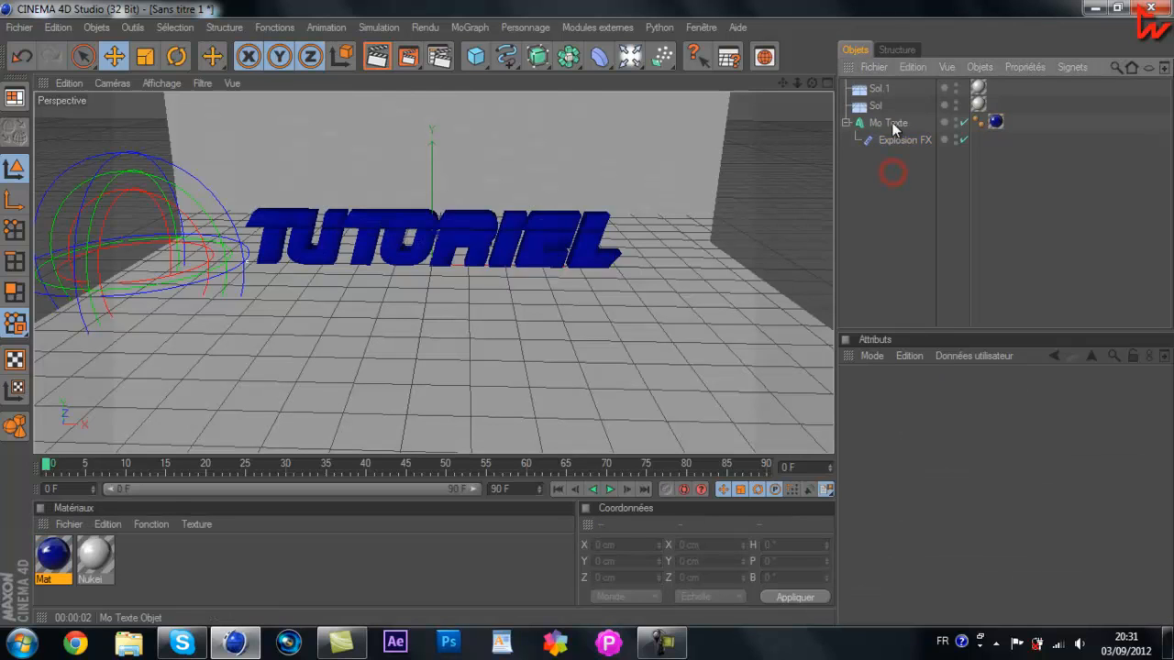
# - Duplicate the Mo Texte object together with its Explosion FX deformer
pyautogui.click(887, 123)
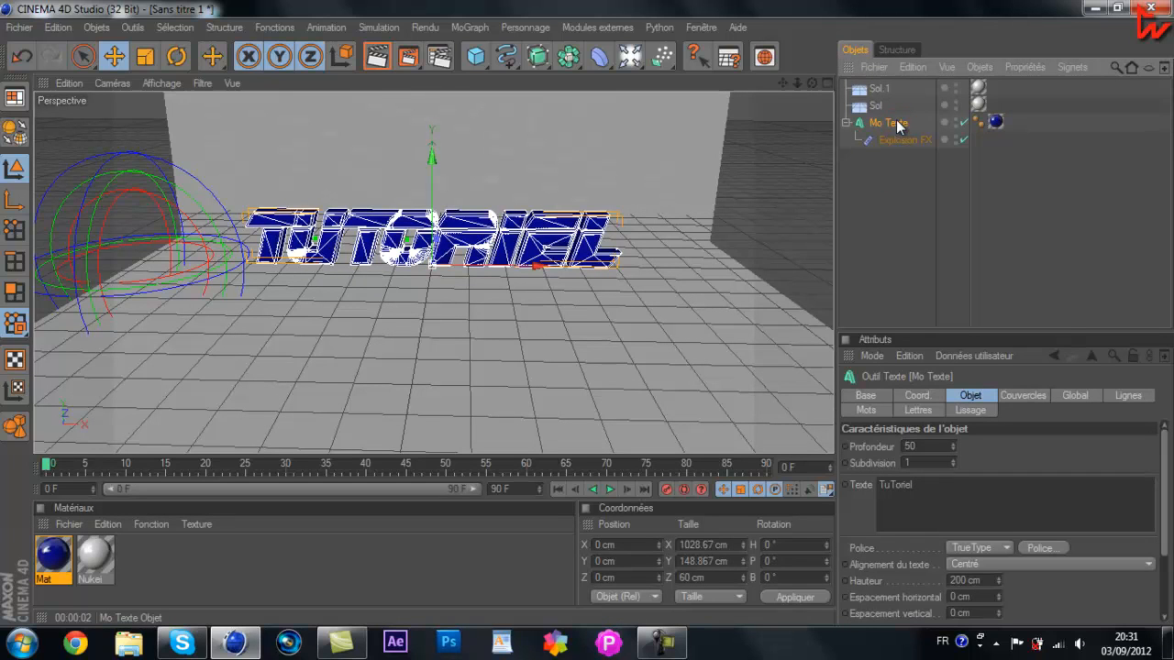
pyautogui.hotkey('ctrl', 'c')
pyautogui.hotkey('ctrl', 'v')
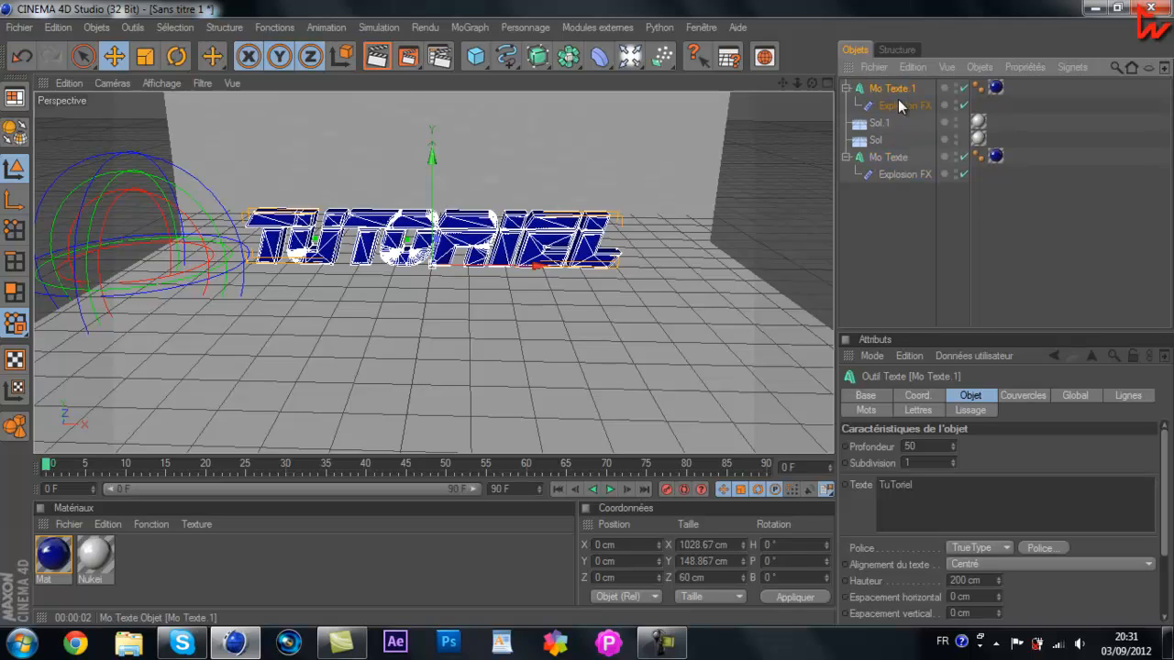
# - Rename the original text object as Tutoriel and its copy as Duplicata
pyautogui.doubleClick(890, 156)
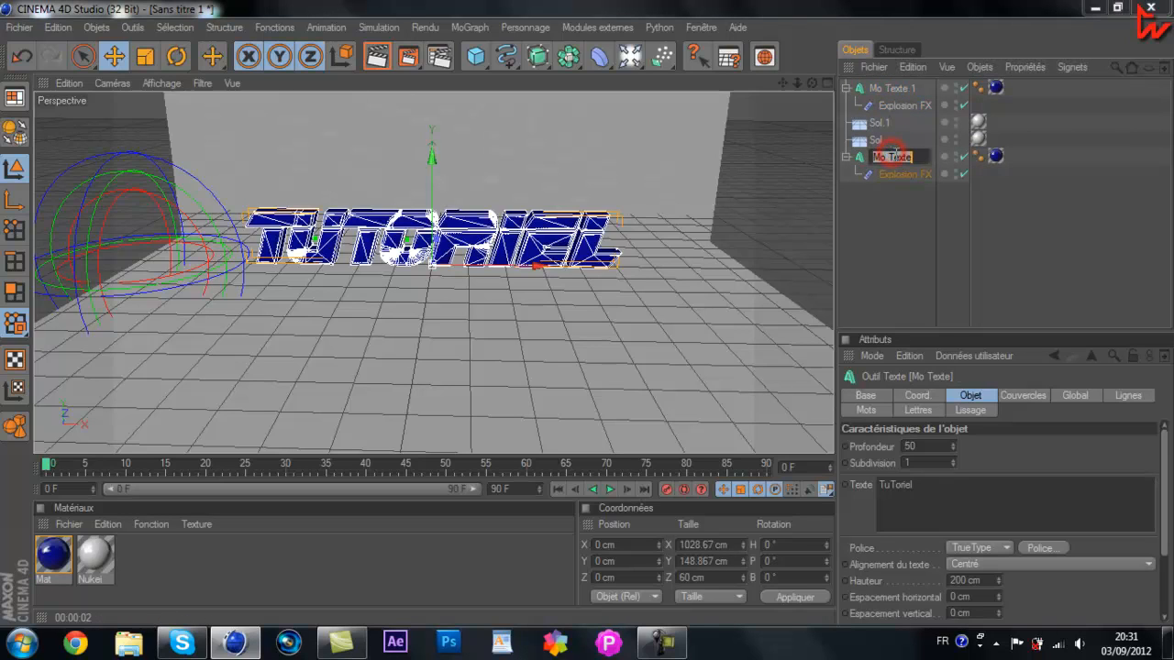
pyautogui.write('Tutoriel')
pyautogui.click(889, 89)
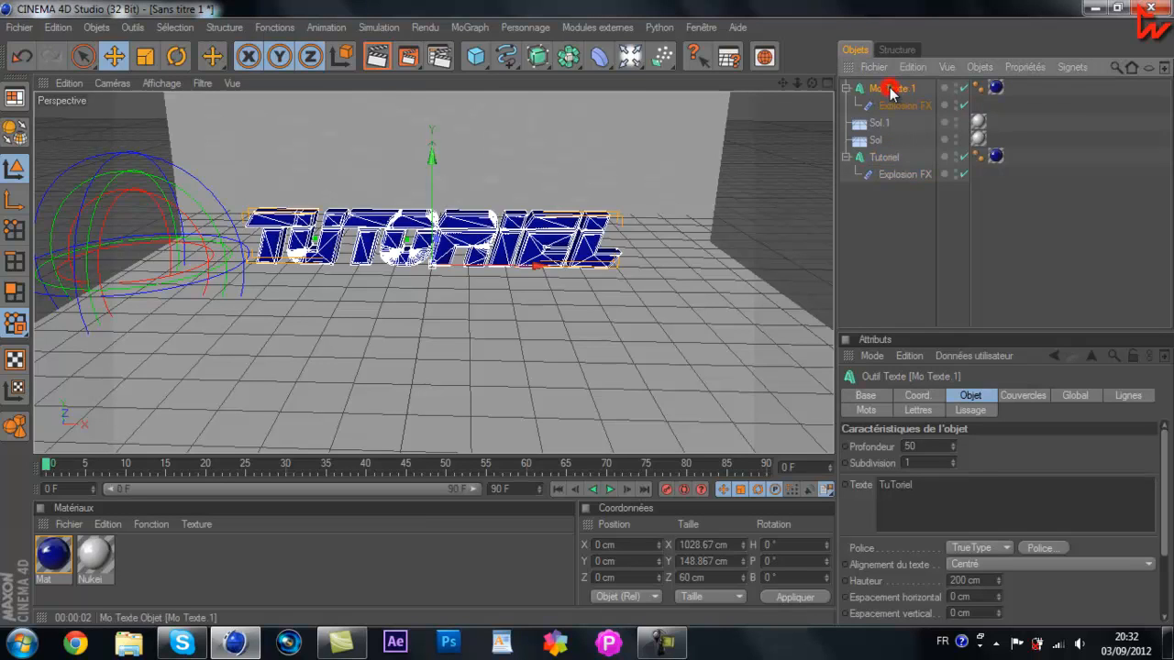
pyautogui.doubleClick(889, 89)
pyautogui.write('Duplicata')
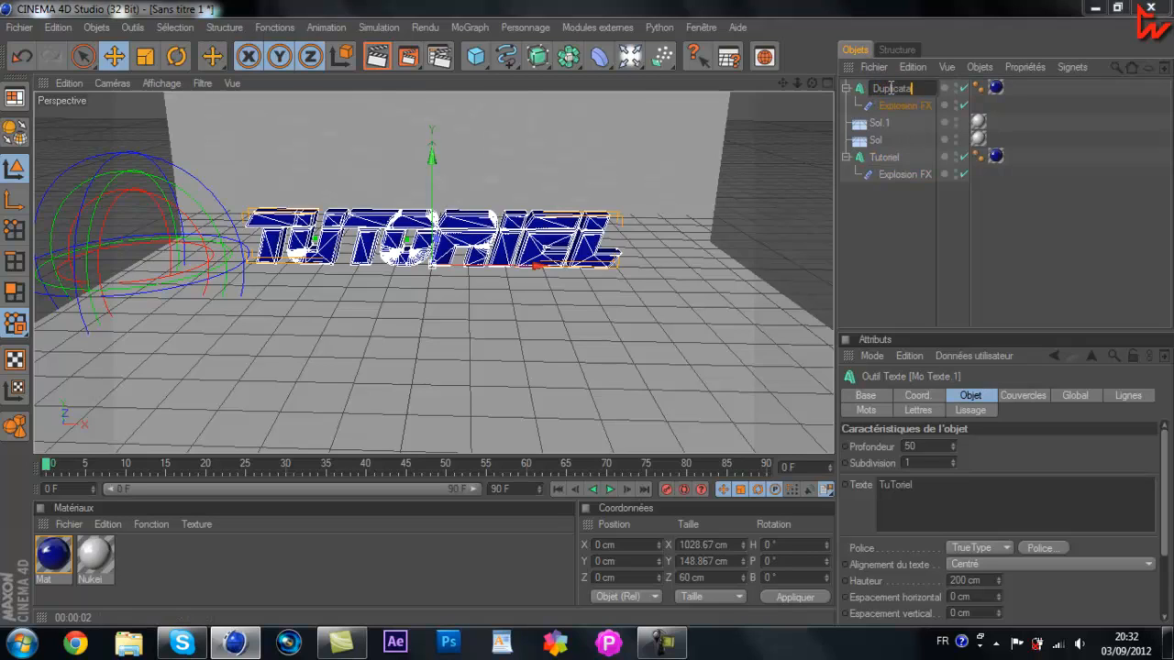
pyautogui.click(906, 108)
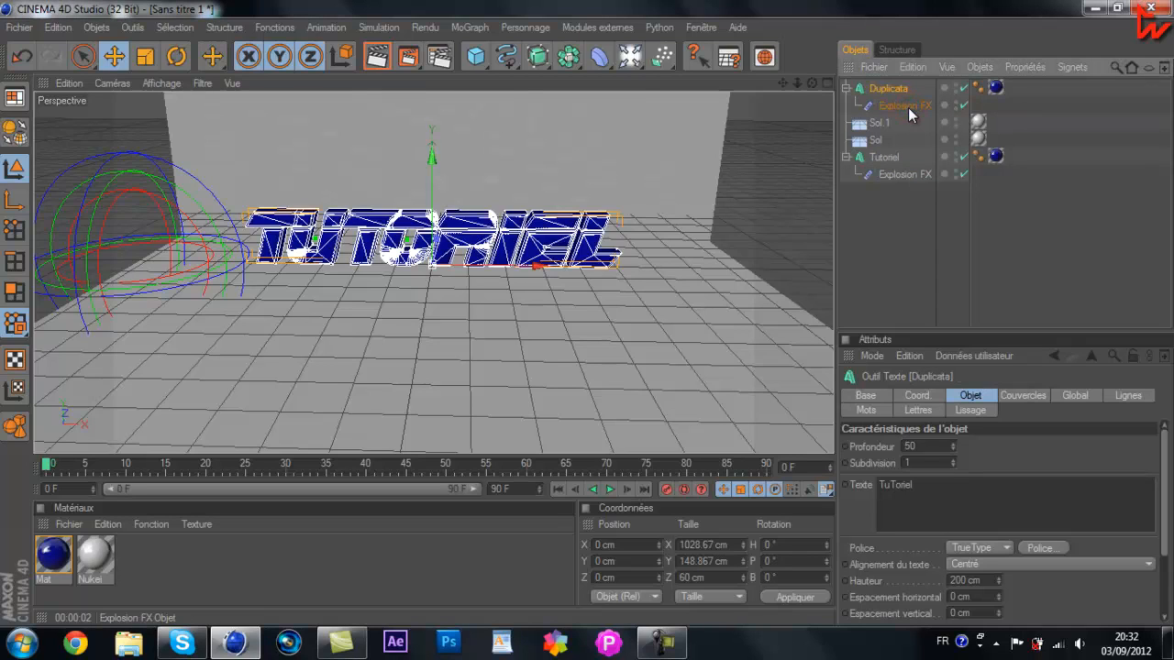
pyautogui.press('Delete')
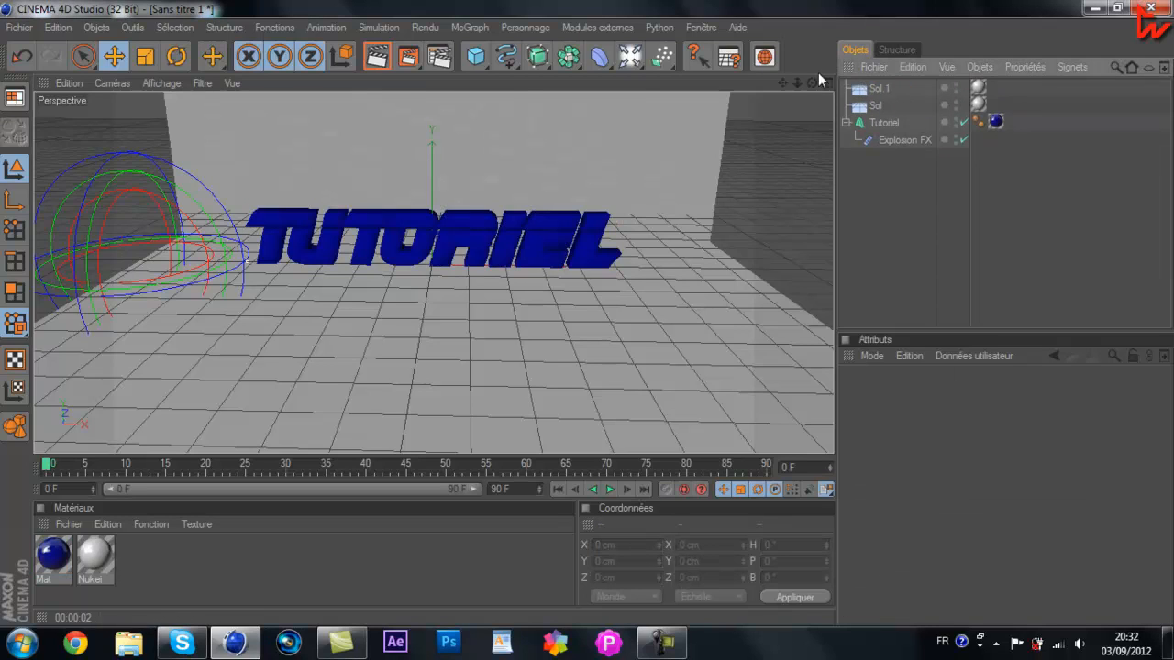
pyautogui.hotkey('ctrl', 'z')
# - Delete only the Explosion FX deformer under the Duplicata text object
pyautogui.click(903, 106)
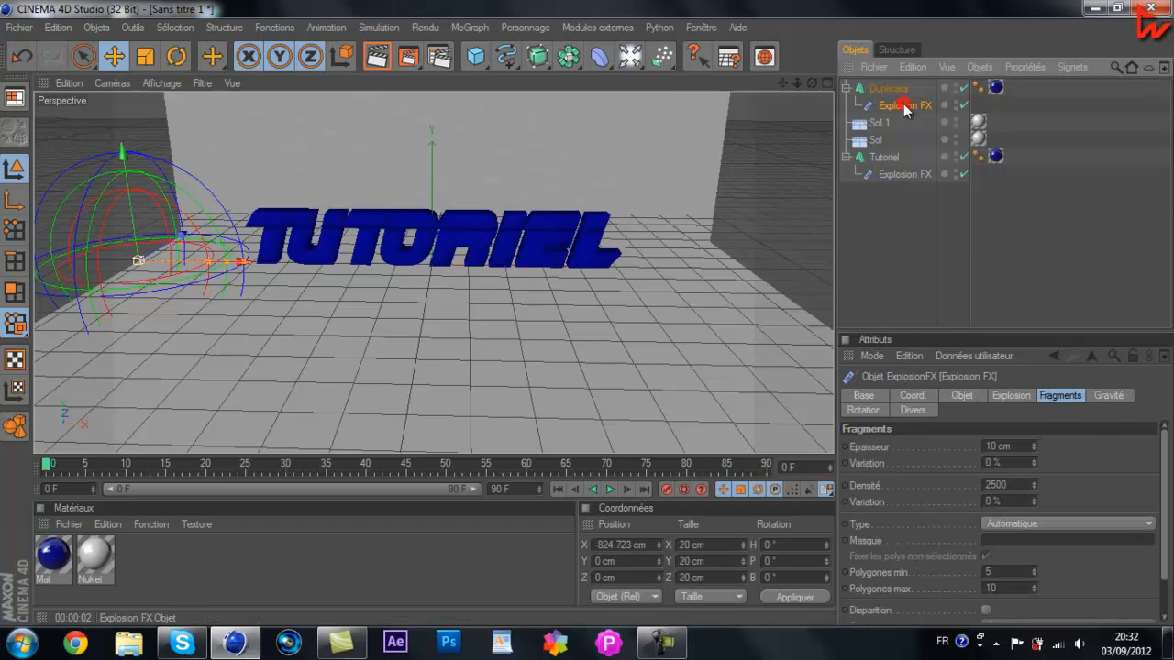
pyautogui.press('Delete')
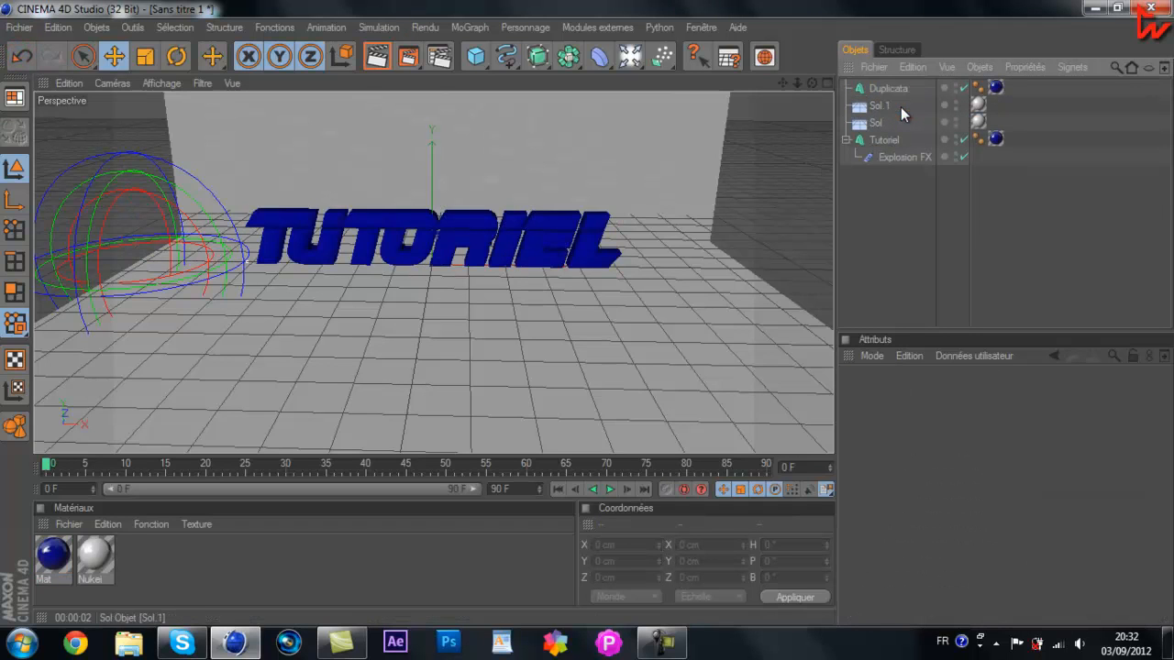
pyautogui.click(897, 88)
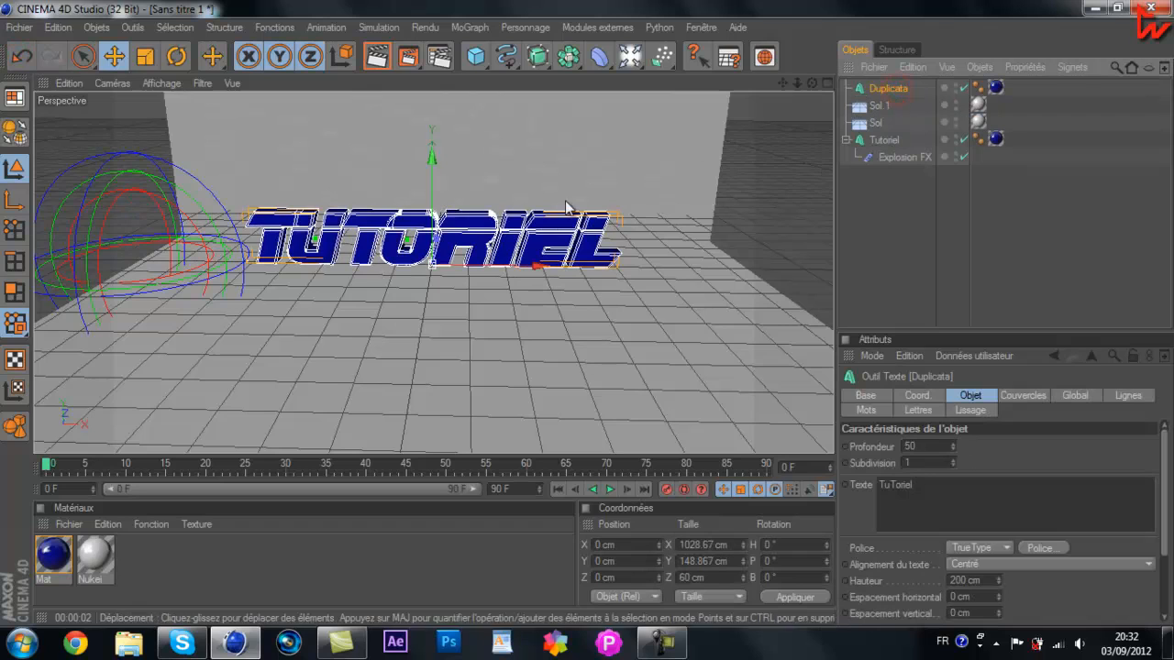
# - Move the Explosion FX deformer of the Tutoriel object along the X axis past the end of the text, to about 739 cm
pyautogui.click(885, 139)
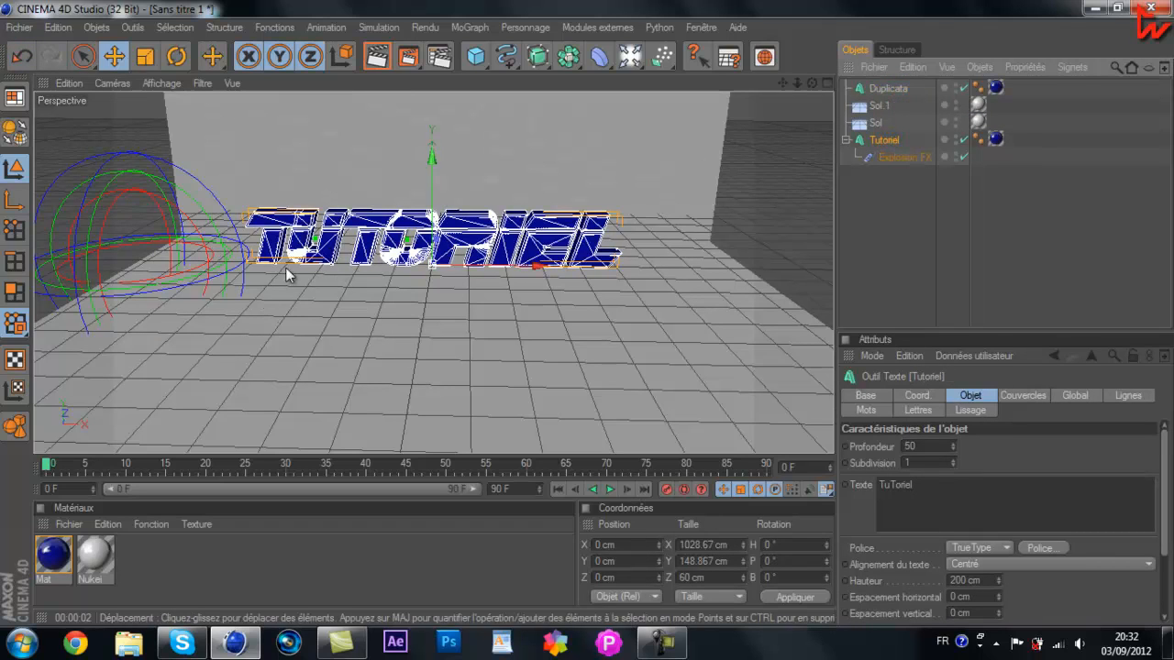
pyautogui.click(889, 156)
pyautogui.moveTo(220, 261); pyautogui.dragTo(182, 259)
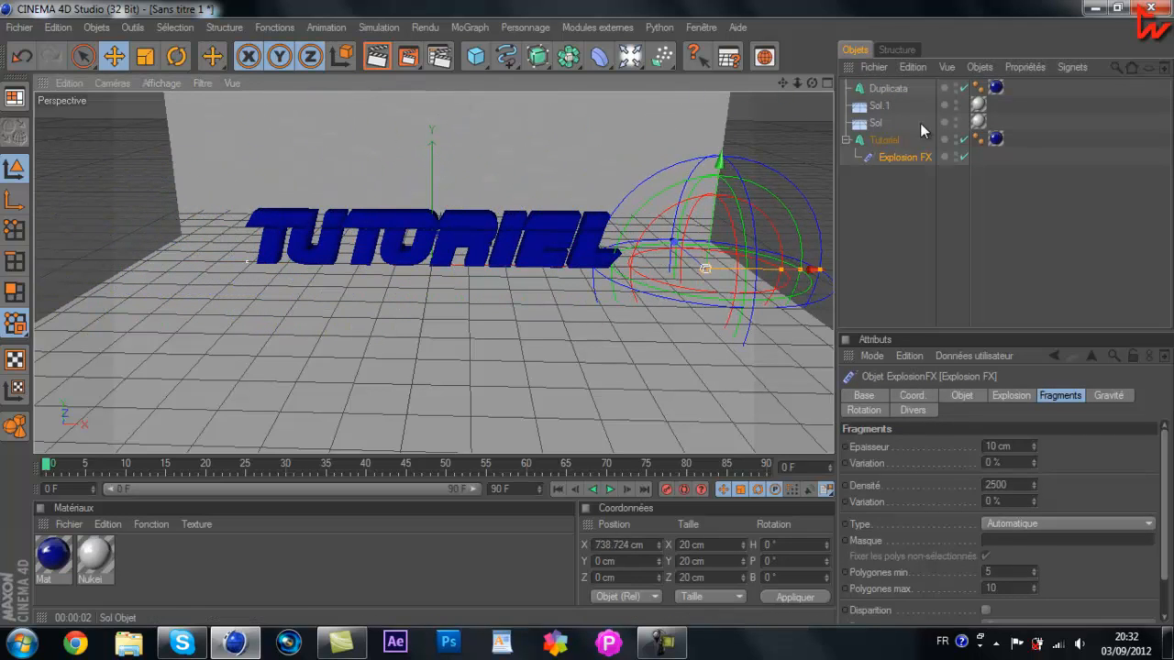
# - Create a new material and set its colour to dark red with R 106, V 10, B 10
pyautogui.click(888, 88)
pyautogui.doubleClick(162, 558)
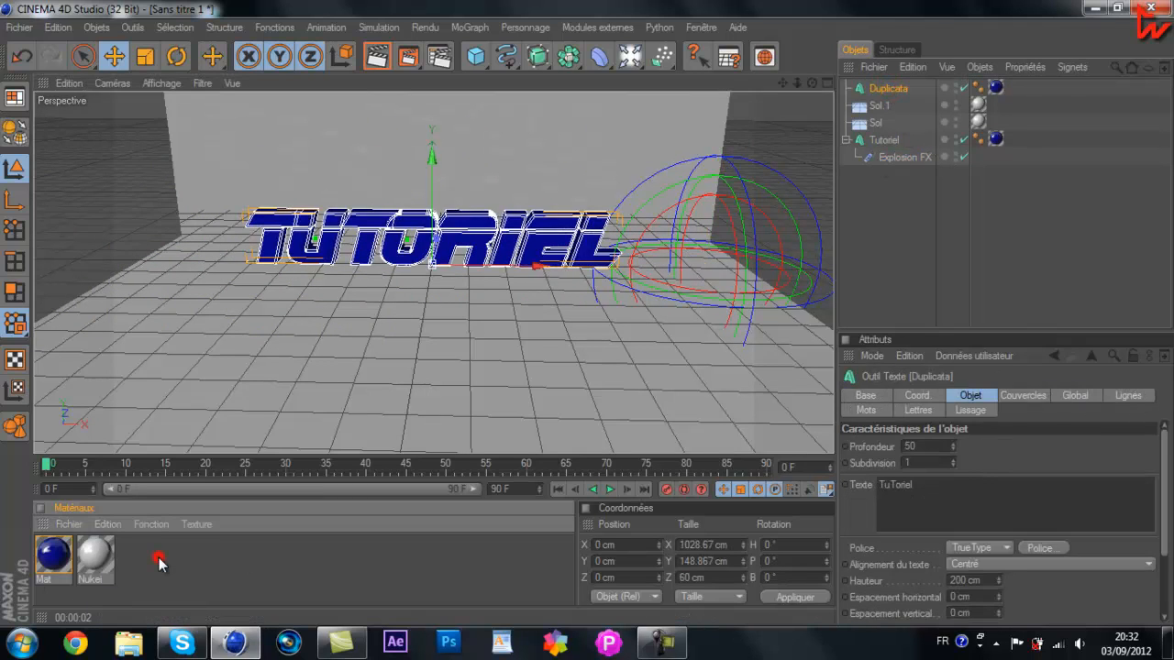
pyautogui.doubleClick(57, 554)
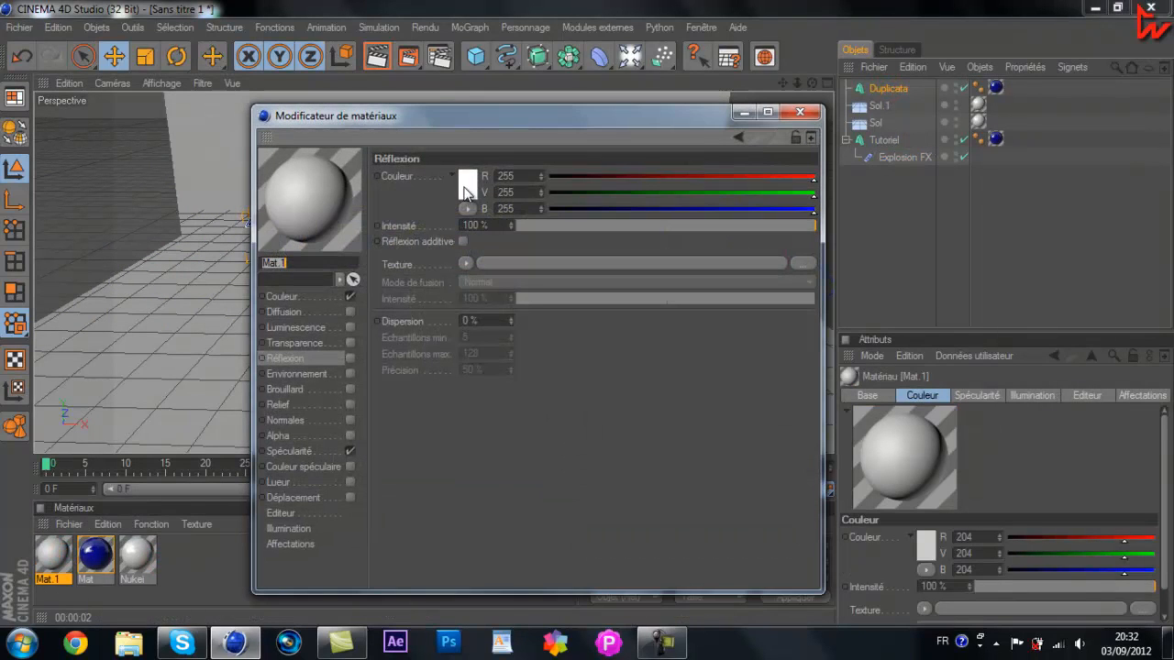
pyautogui.click(283, 297)
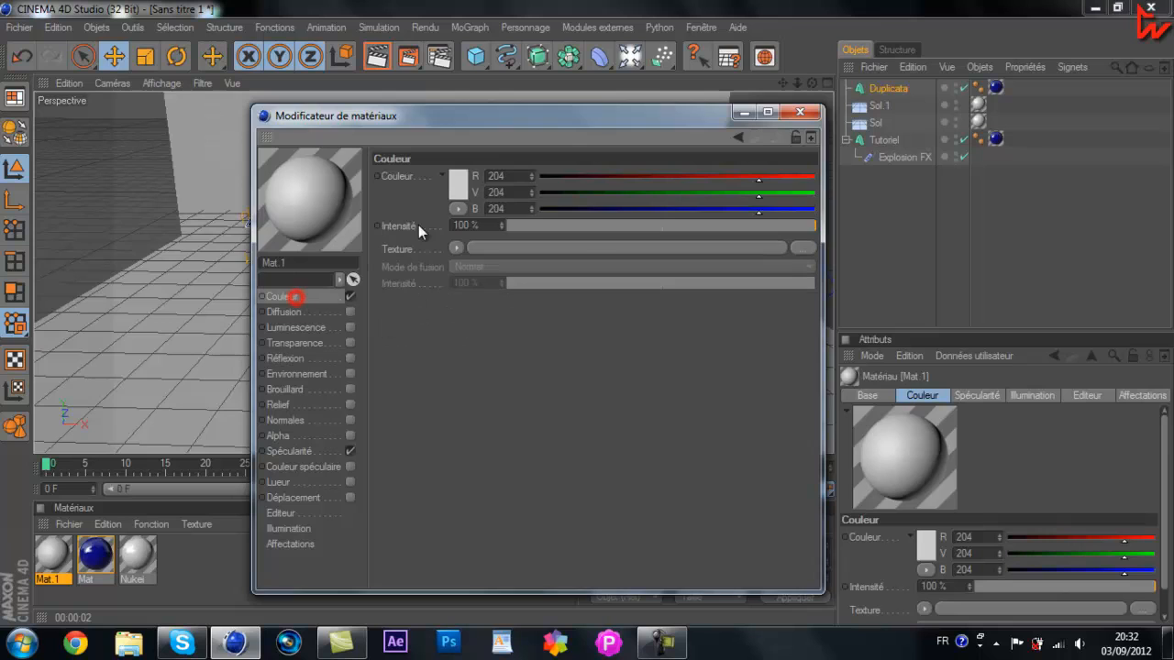
pyautogui.click(458, 187)
pyautogui.click(453, 171)
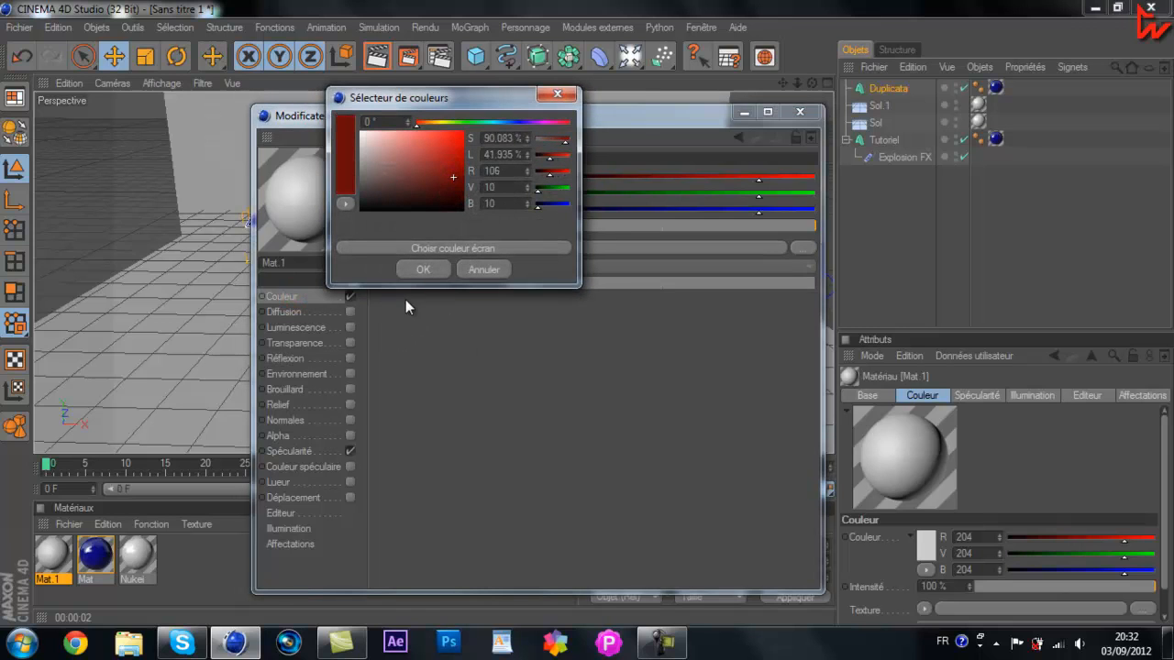
pyautogui.click(418, 272)
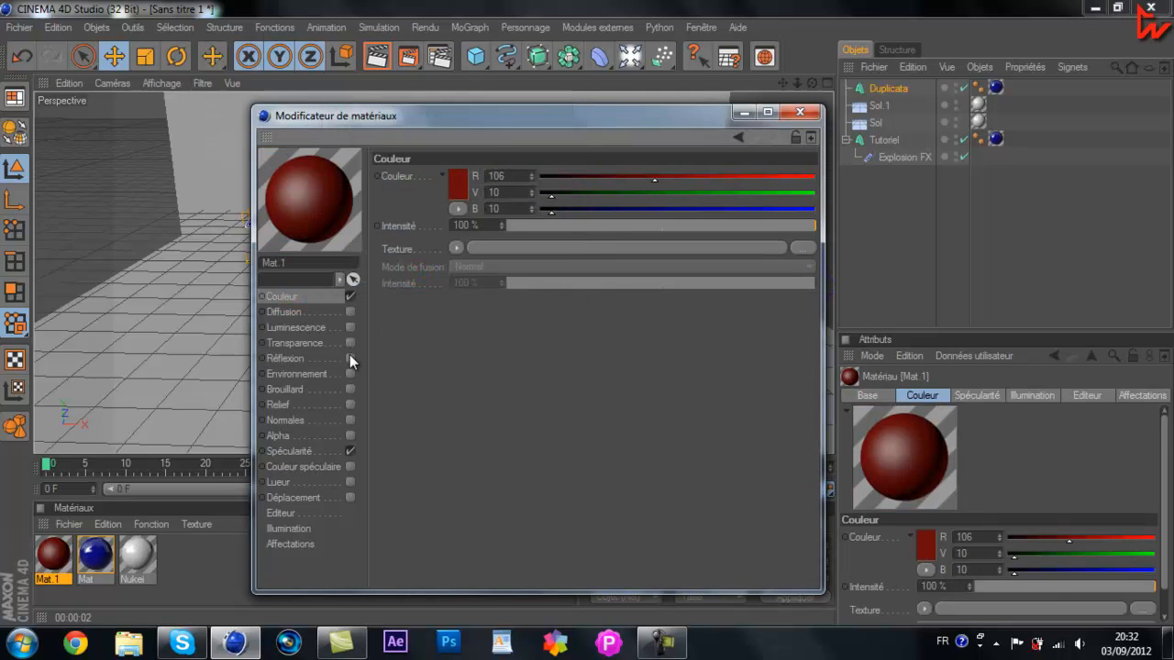
# - Enable reflection on the red material with a Fresnel texture at 25% intensity and an overall reflection intensity of 20%
pyautogui.click(349, 357)
pyautogui.click(467, 264)
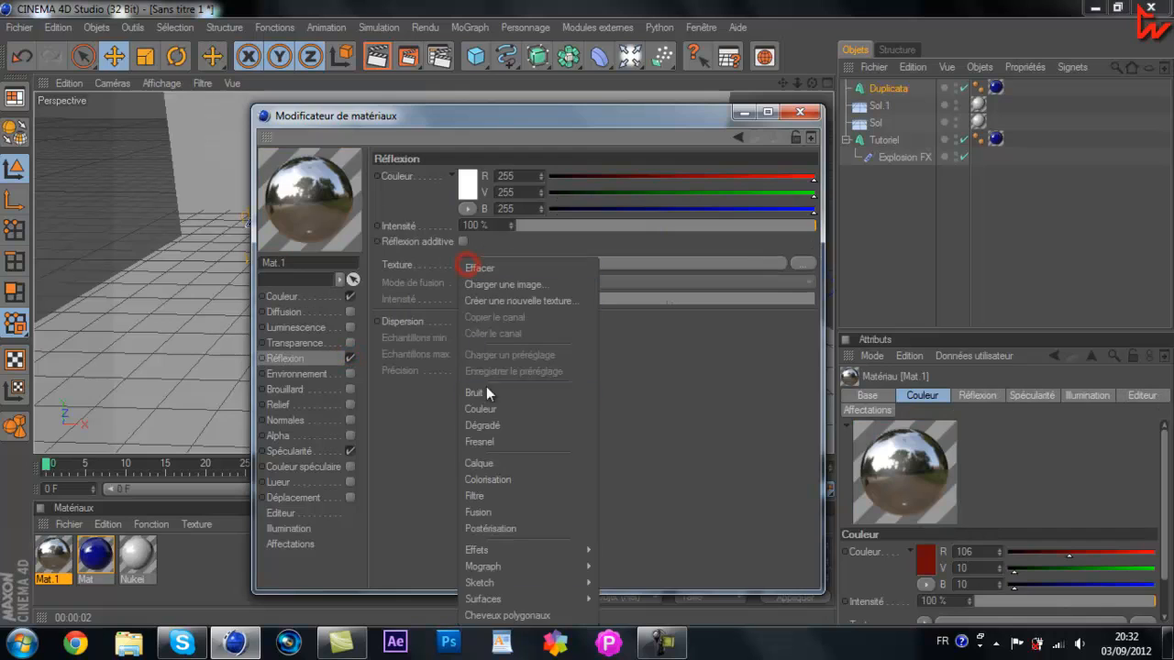
pyautogui.click(489, 442)
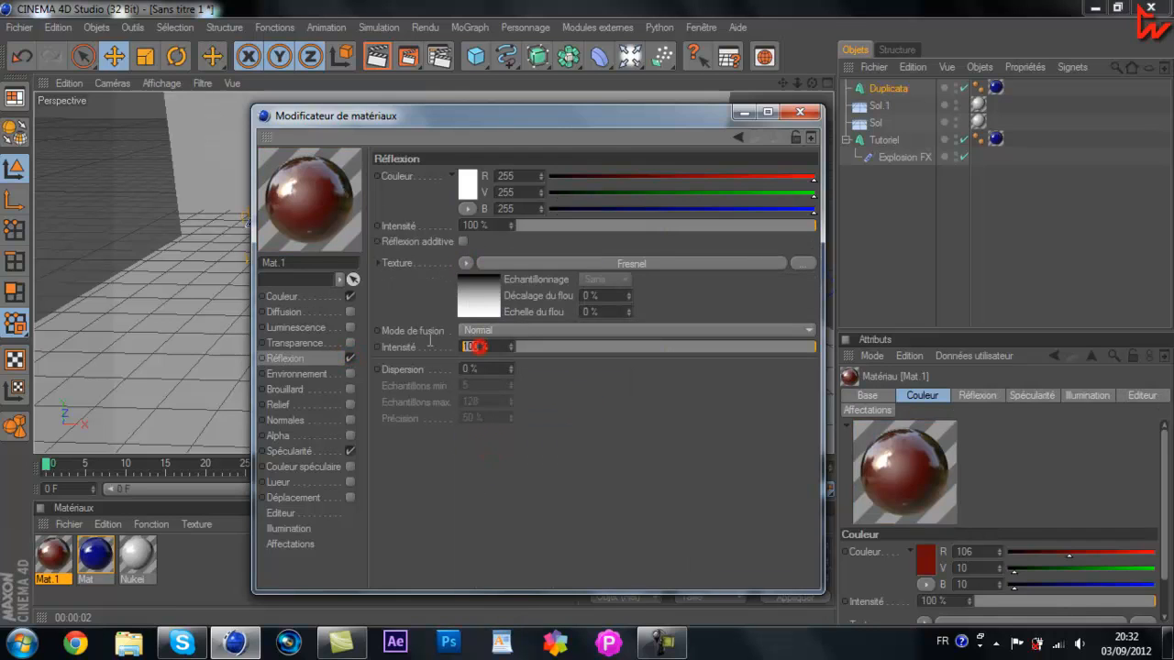
pyautogui.click(473, 225)
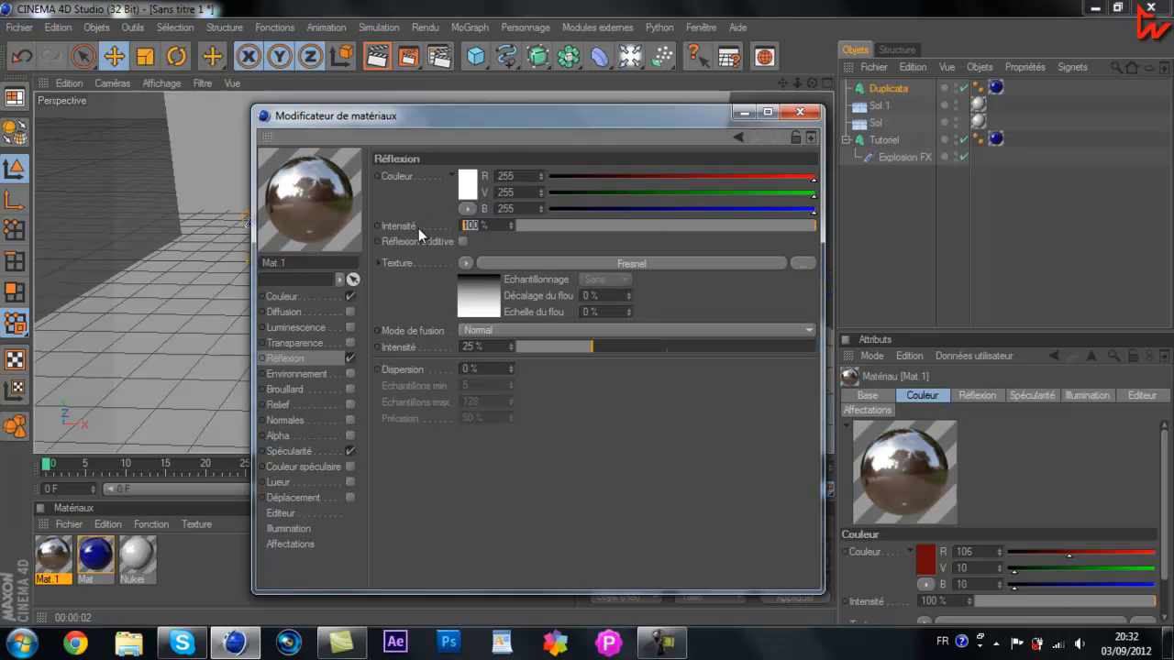
pyautogui.write('20')
# - Turn off specularity on the red material and apply the material to the Duplicata text
pyautogui.click(350, 450)
pyautogui.click(794, 114)
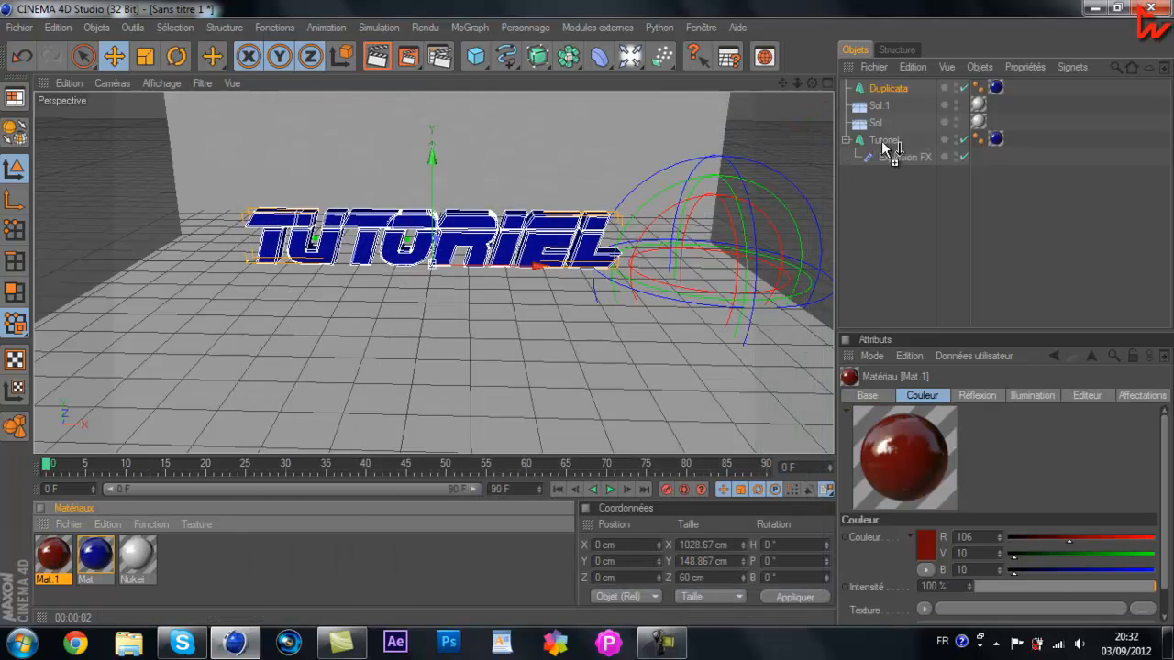
pyautogui.moveTo(892, 86); pyautogui.dragTo(892, 87)
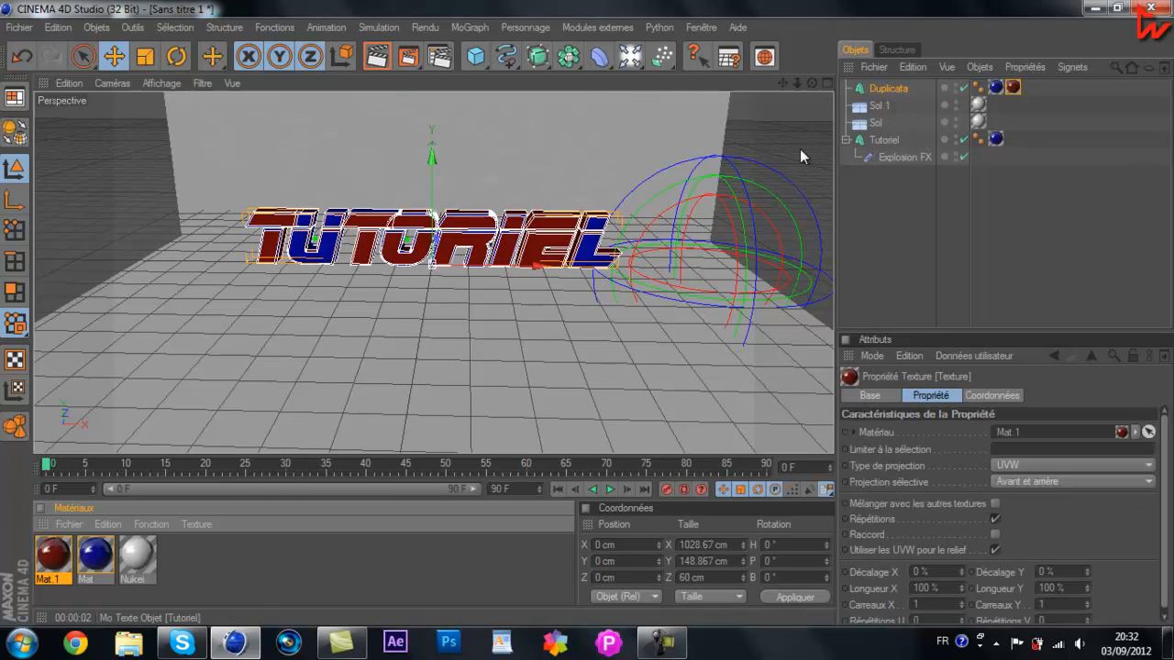
# - Try scaling the Duplicata text down to about 791 cm wide and raising it about 19 cm, and undo both changes
pyautogui.click(890, 92)
pyautogui.scroll(2, 449, 262)
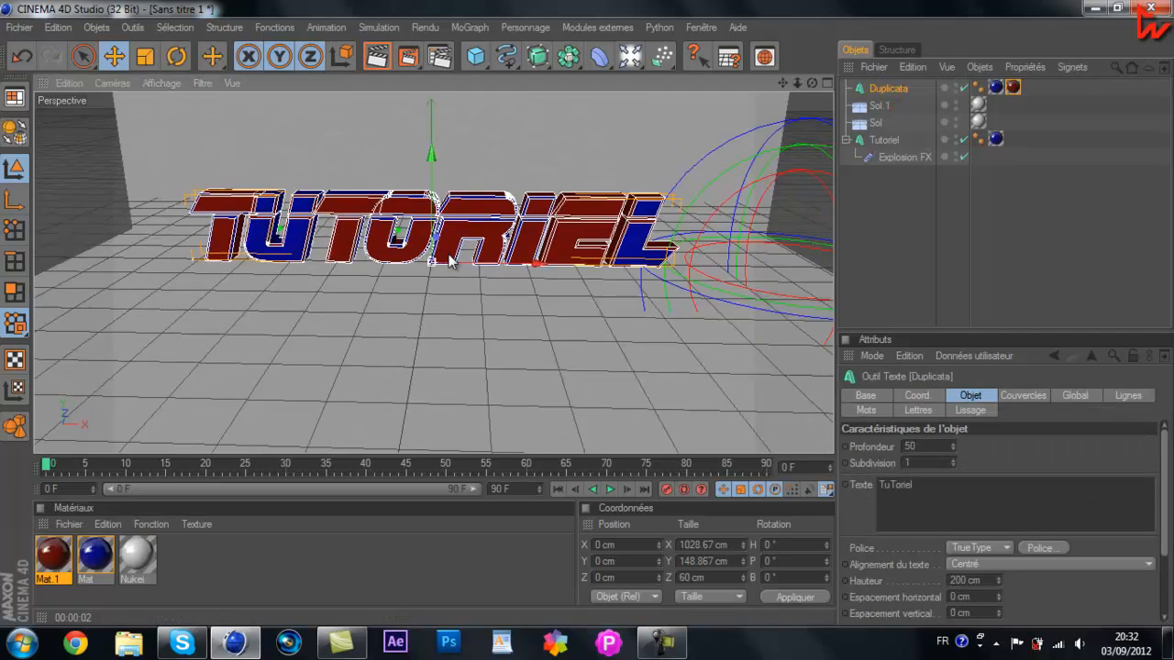
pyautogui.scroll(1, 450, 262)
pyautogui.press('t')
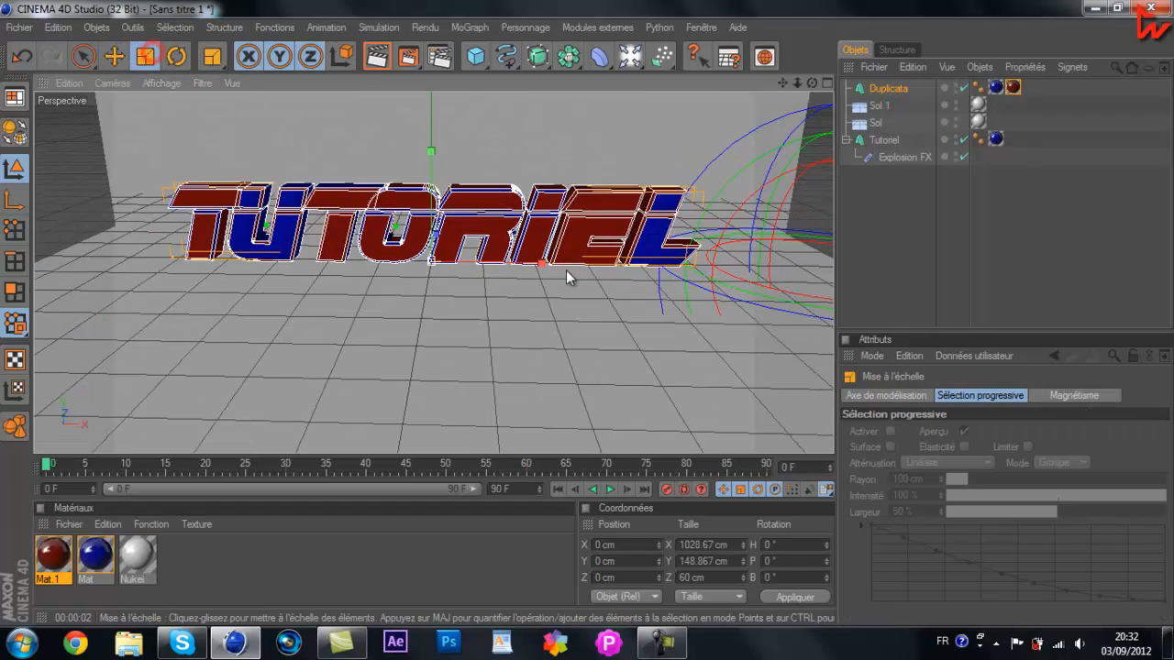
pyautogui.moveTo(566, 270); pyautogui.dragTo(584, 315)
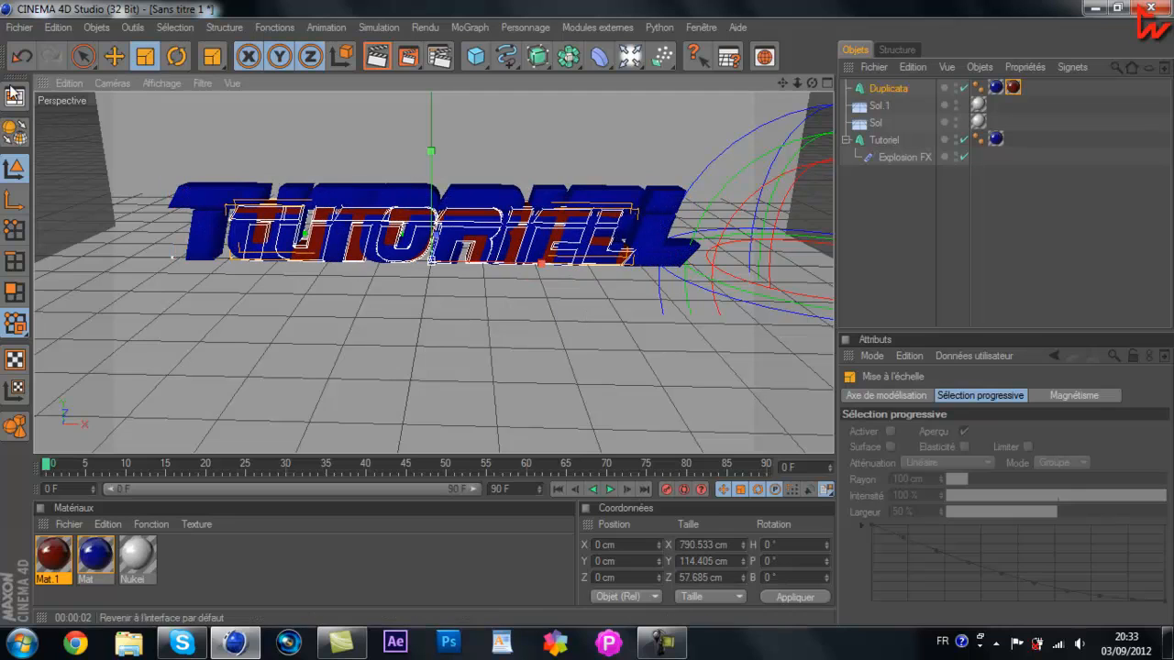
pyautogui.click(21, 56)
pyautogui.click(83, 56)
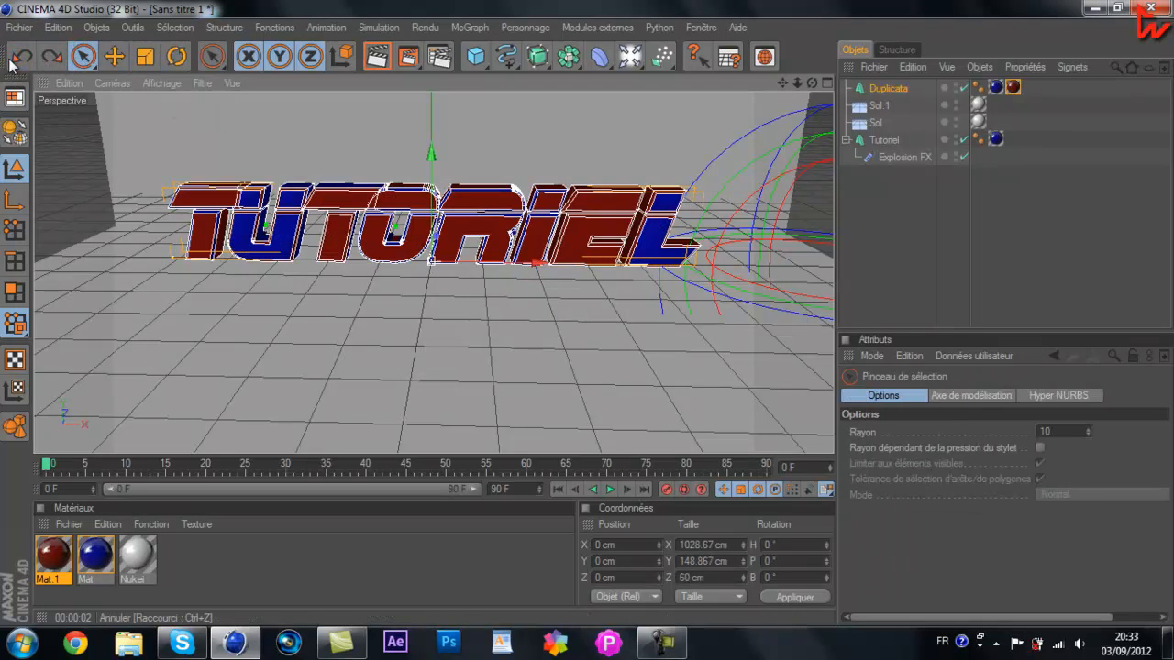
pyautogui.click(51, 56)
pyautogui.moveTo(424, 212); pyautogui.dragTo(587, 319)
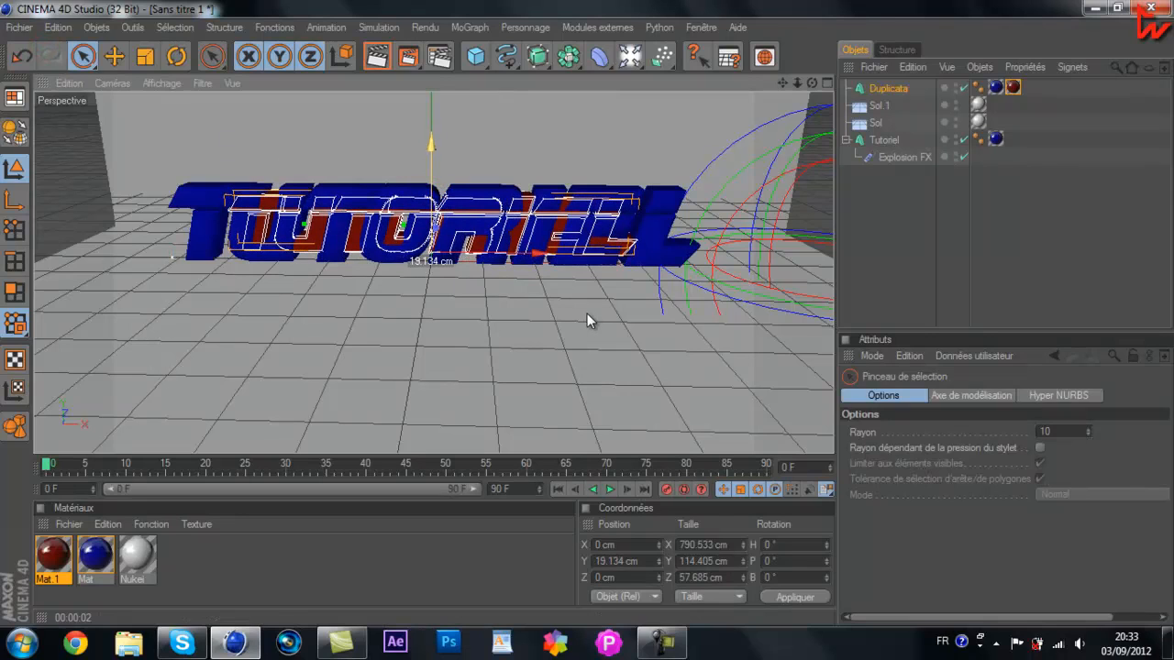
pyautogui.click(32, 55)
pyautogui.click(32, 55)
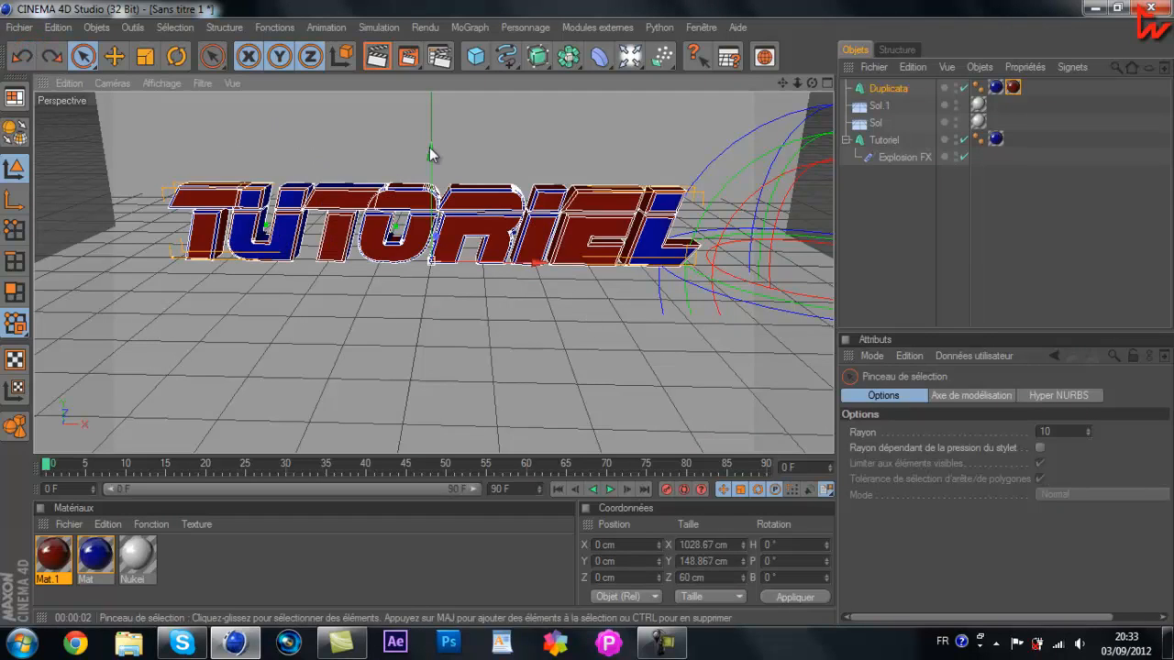
# - Move the Explosion FX before the start of the text, to X about -818 cm, and record a keyframe at frame 0
pyautogui.click(868, 250)
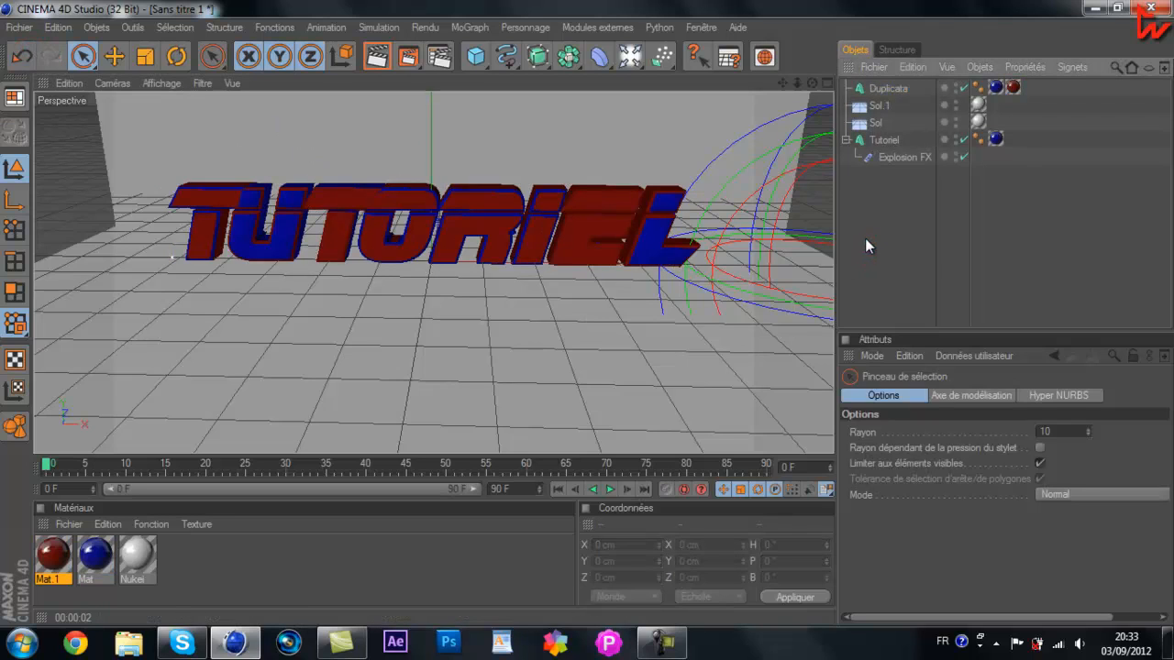
pyautogui.click(910, 157)
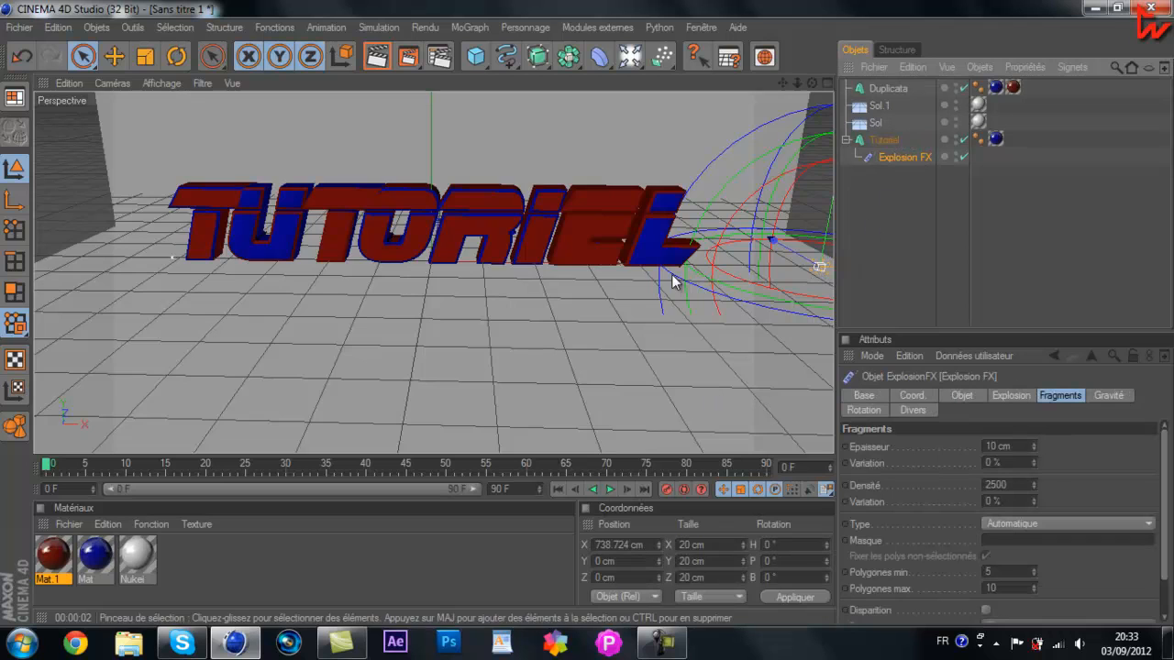
pyautogui.scroll(-5, 671, 273)
pyautogui.moveTo(775, 274); pyautogui.dragTo(587, 314)
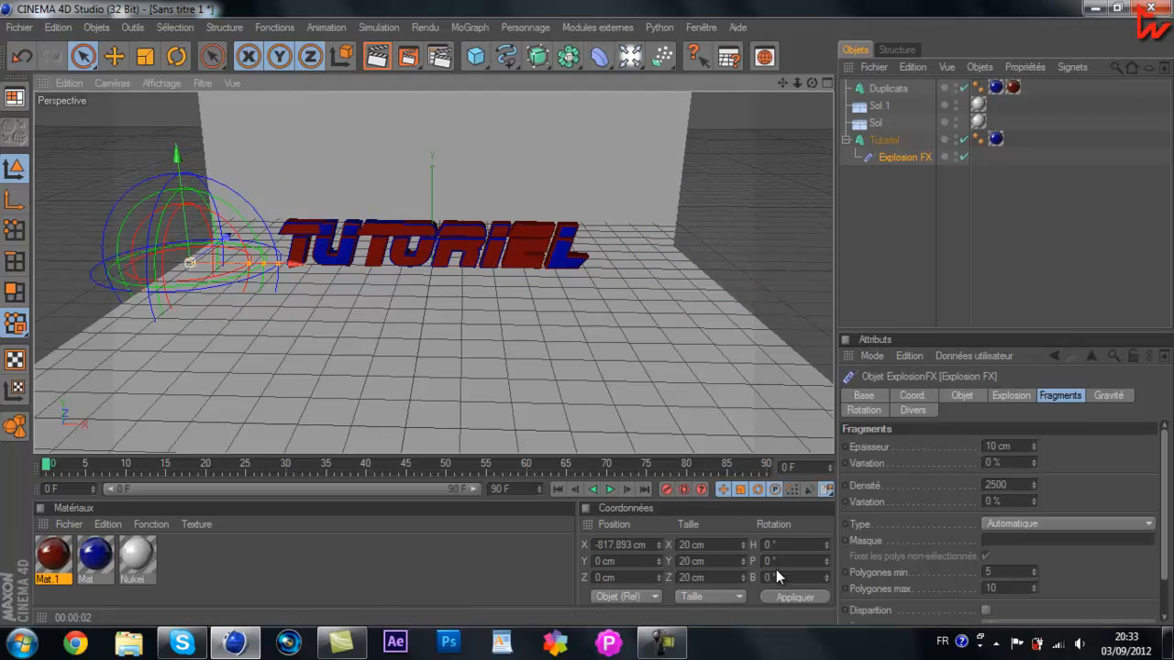
pyautogui.click(668, 488)
# - Extend the animation length to 150 frames and show the full range in the timeline
pyautogui.doubleClick(515, 490)
pyautogui.write('1')
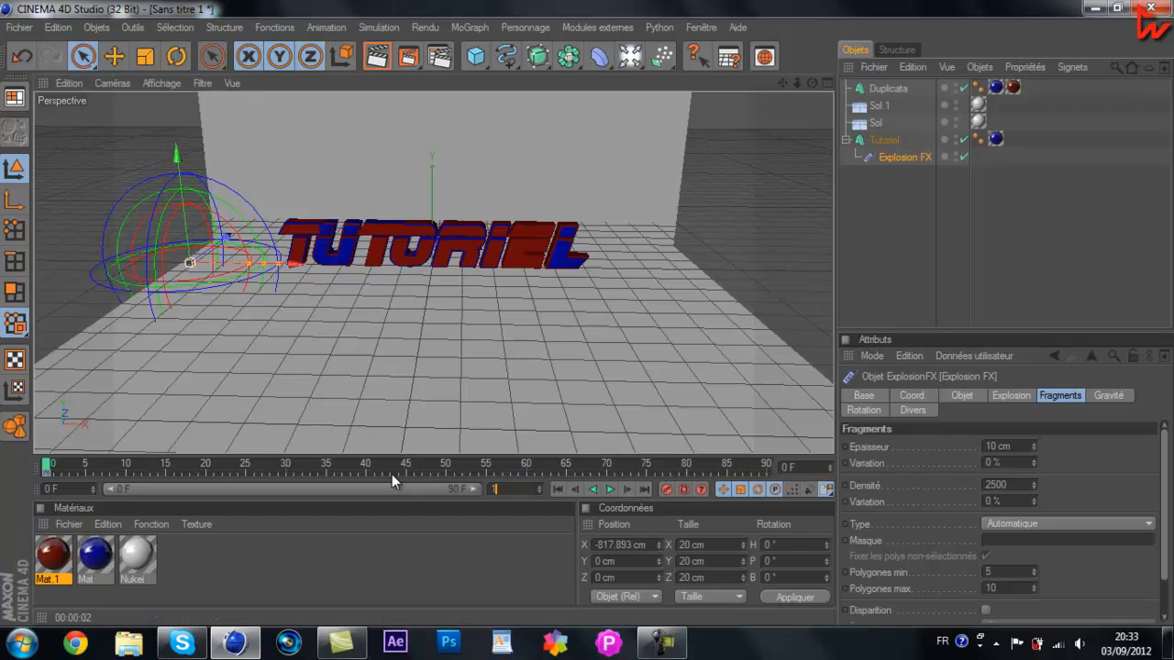
pyautogui.write('00')
pyautogui.press('Return')
pyautogui.moveTo(325, 490); pyautogui.dragTo(477, 491)
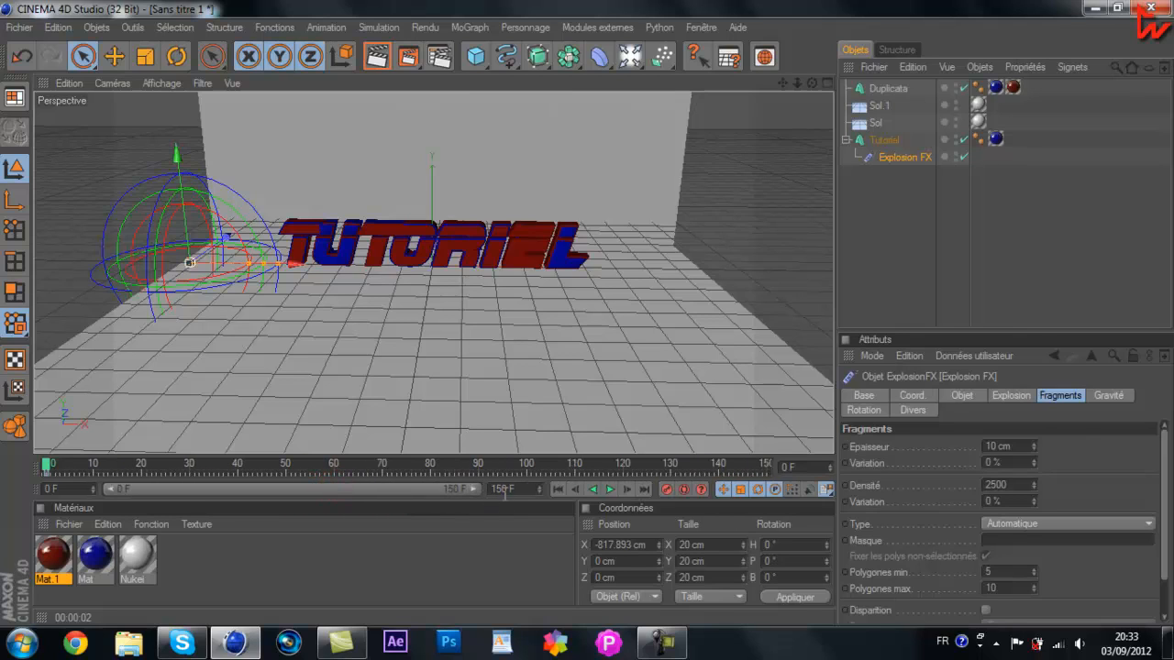
# - At frame 100, move the Explosion FX past the end of the text, to X about 1051 cm, and record a keyframe
pyautogui.click(527, 465)
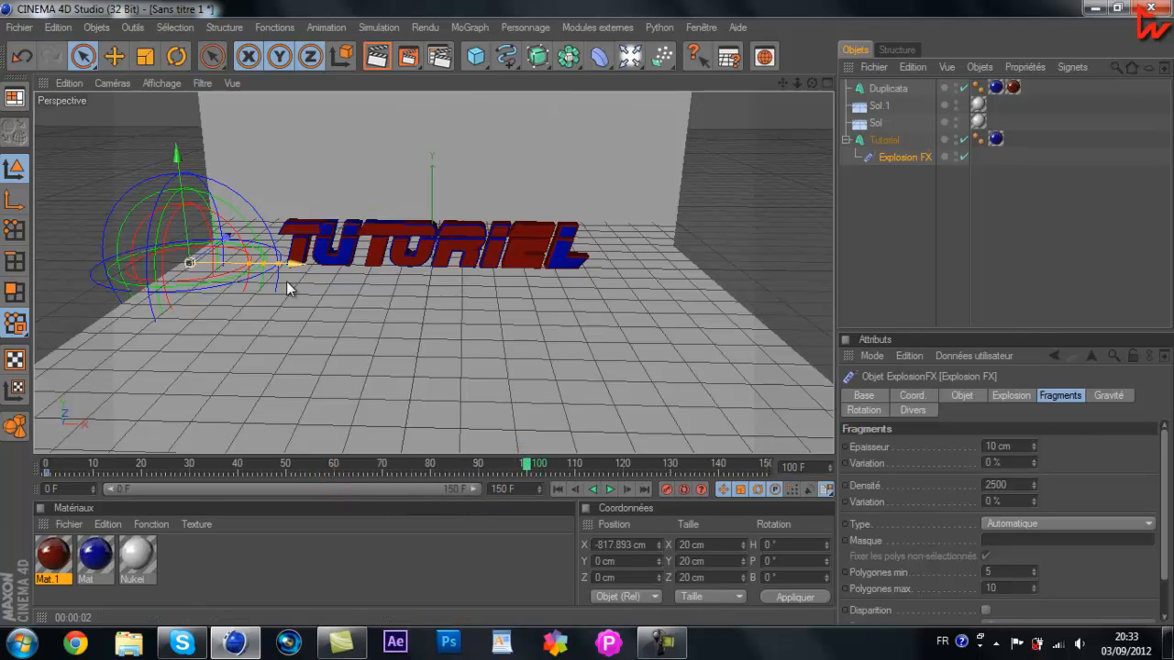
pyautogui.moveTo(295, 265); pyautogui.dragTo(587, 313)
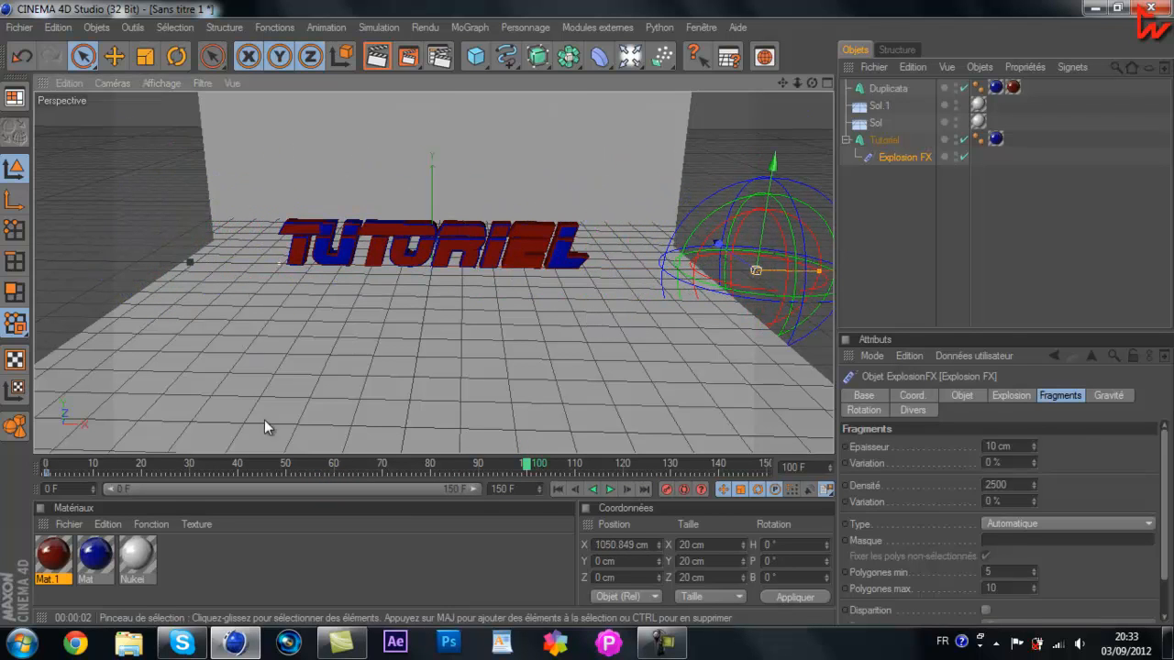
pyautogui.click(667, 489)
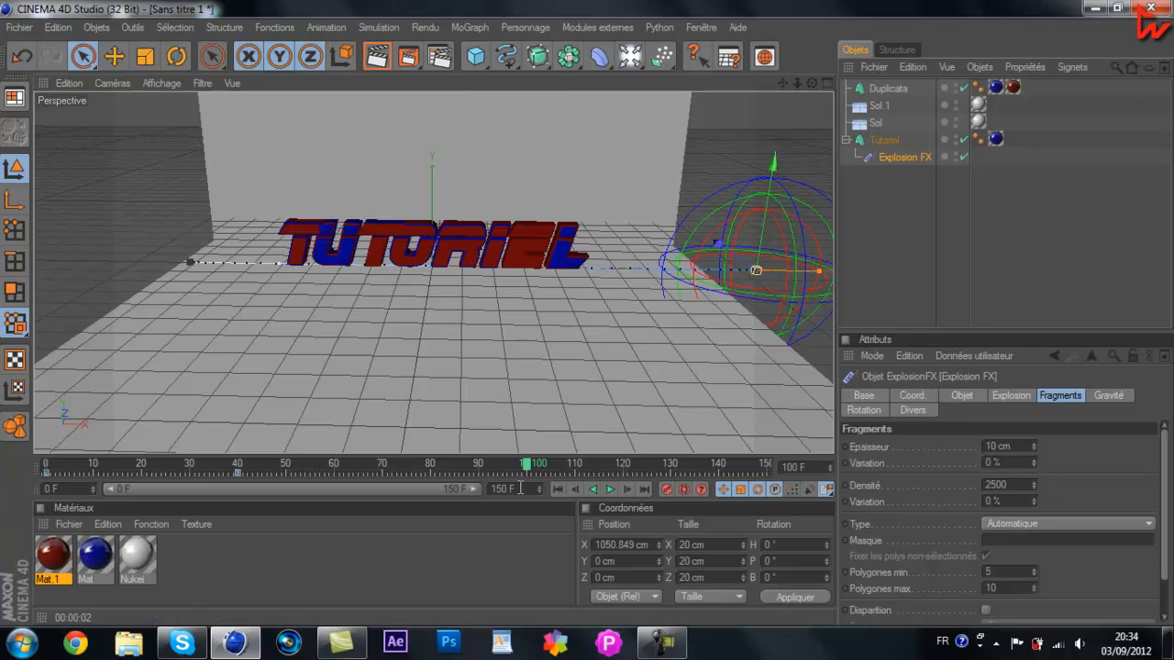
# - Play the explosion animation from the first frame to check how the deformer sweeps across the text
pyautogui.click(558, 488)
pyautogui.click(612, 491)
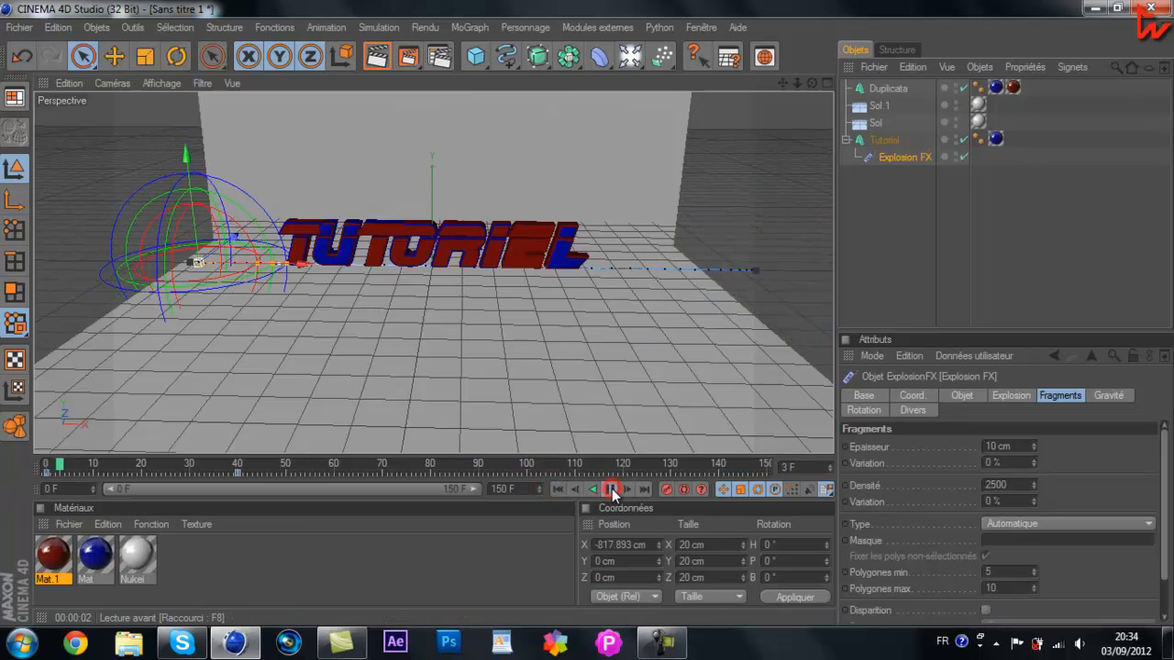
pyautogui.click(613, 491)
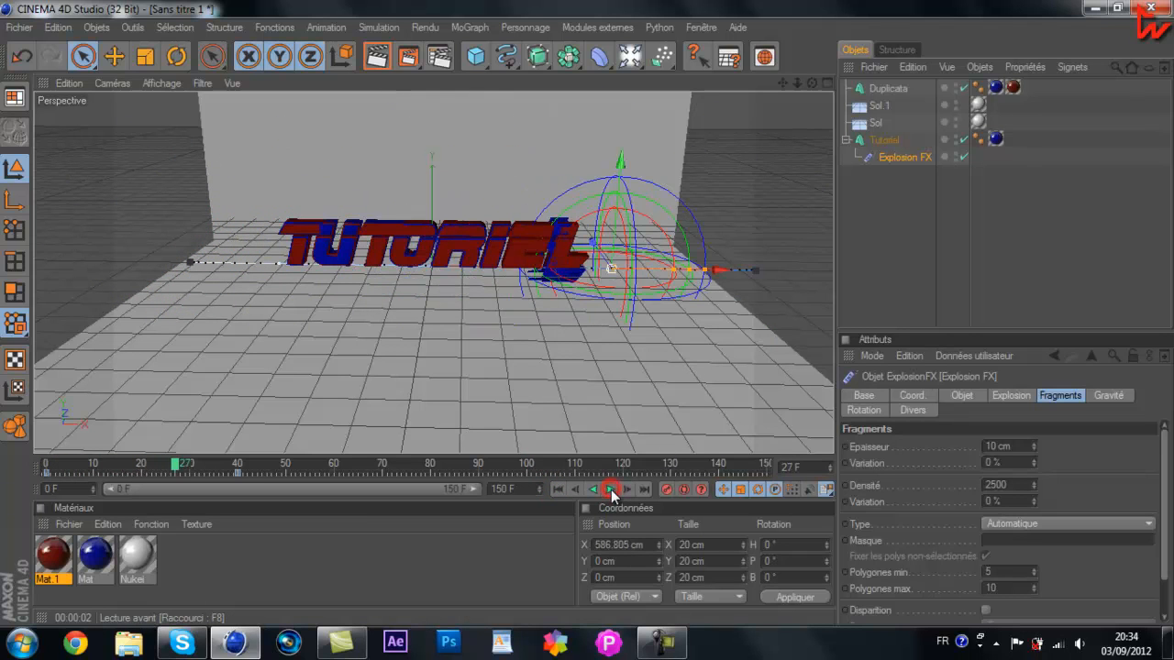
pyautogui.click(610, 491)
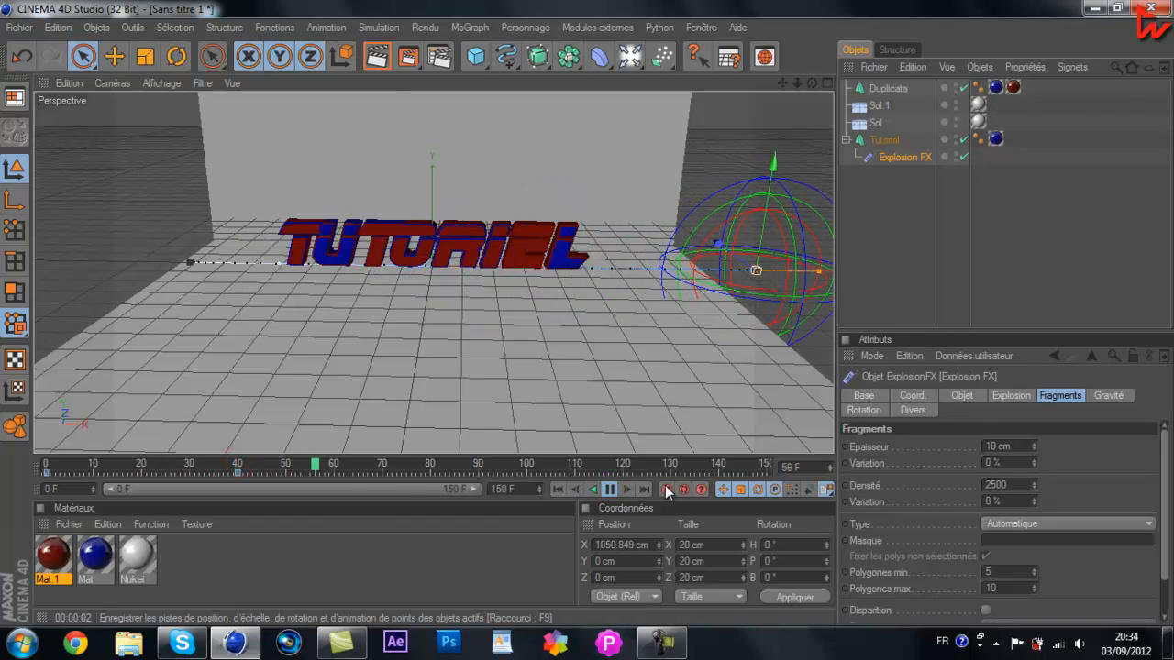
pyautogui.click(609, 489)
# - Shift the second keyframe to frame 30, and at frame 60 key the Explosion FX back before the text at X about -796 cm
pyautogui.moveTo(257, 463); pyautogui.dragTo(314, 467)
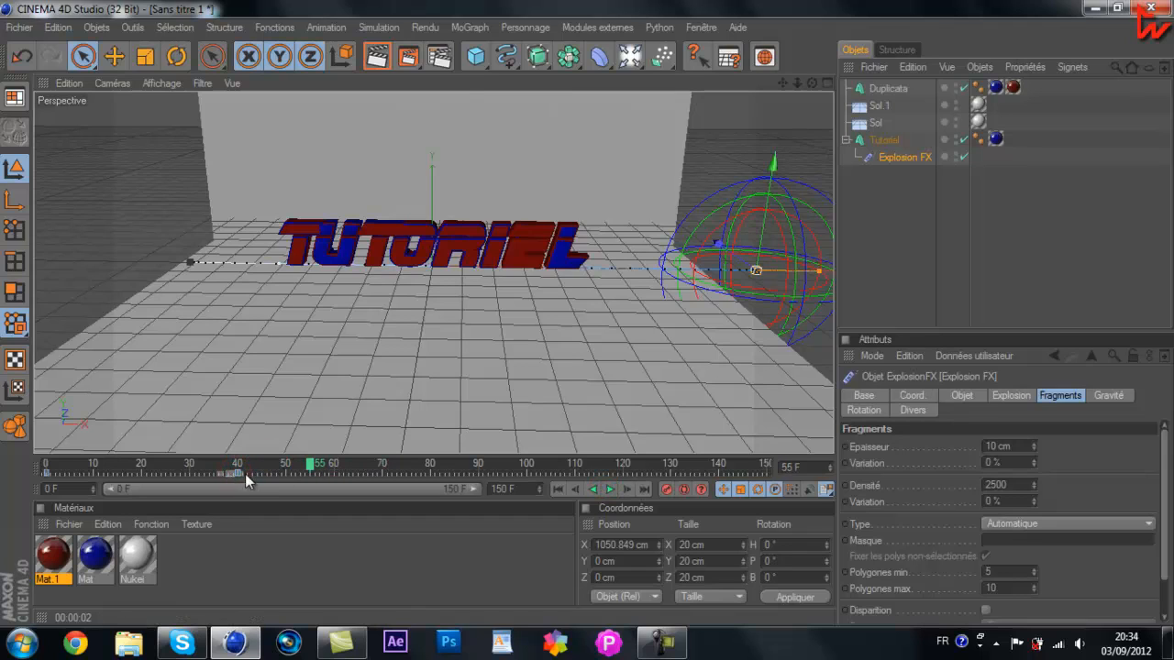
pyautogui.moveTo(213, 473); pyautogui.dragTo(189, 475)
pyautogui.moveTo(308, 465); pyautogui.dragTo(335, 463)
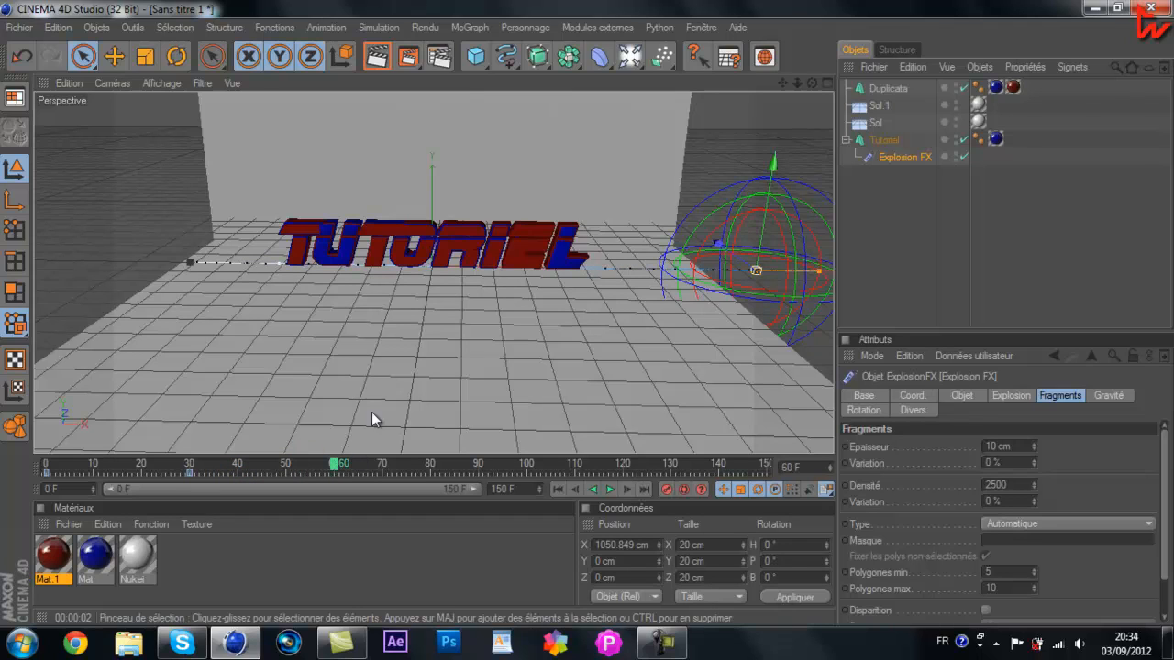
pyautogui.moveTo(806, 275); pyautogui.dragTo(587, 312)
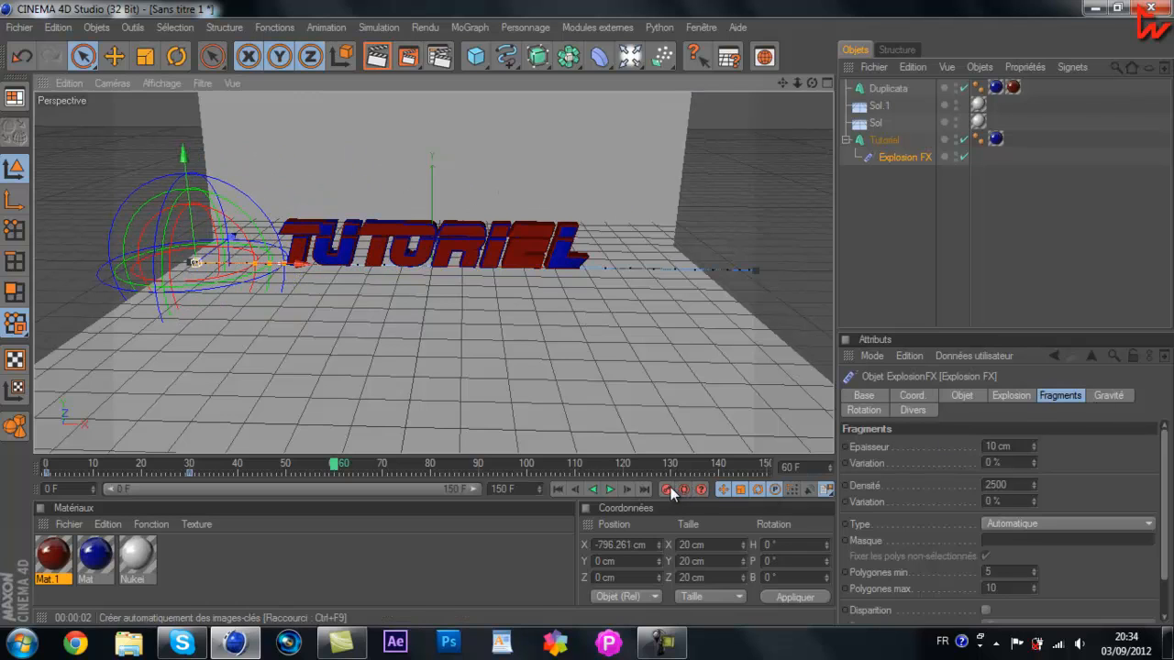
# - At frame 90, move the Explosion FX past the end of the text again, to X about 1040 cm, and record a keyframe
pyautogui.click(476, 463)
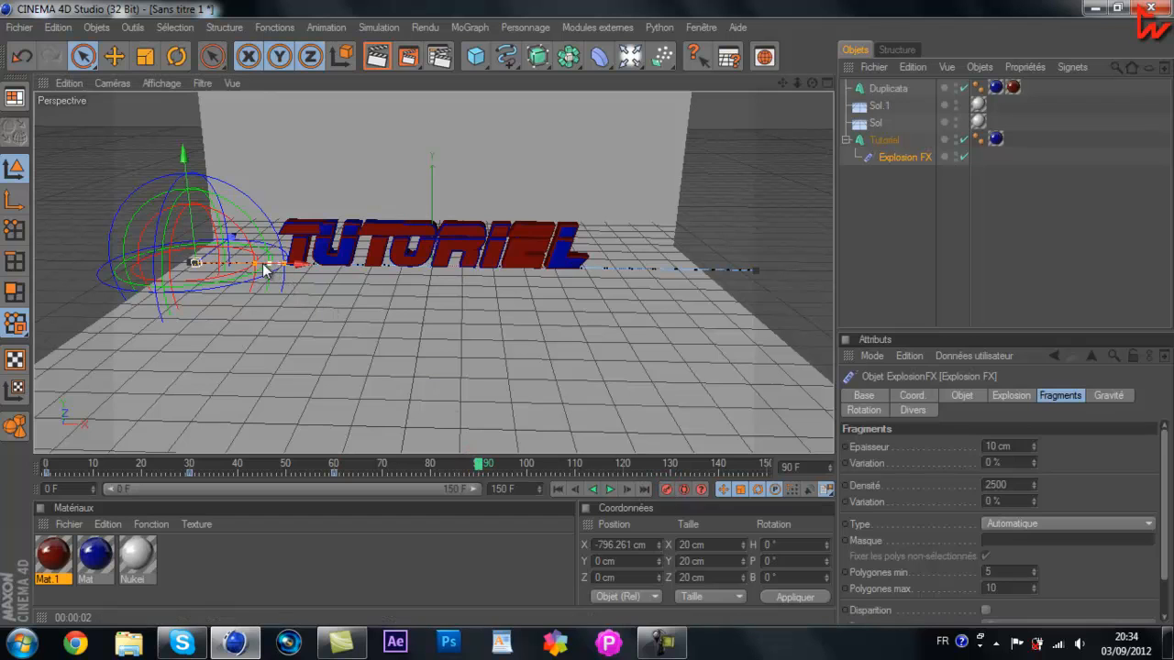
pyautogui.moveTo(261, 267)
pyautogui.mouseDown()
pyautogui.moveTo(608, 313)
pyautogui.moveTo(245, 262)
pyautogui.mouseUp()
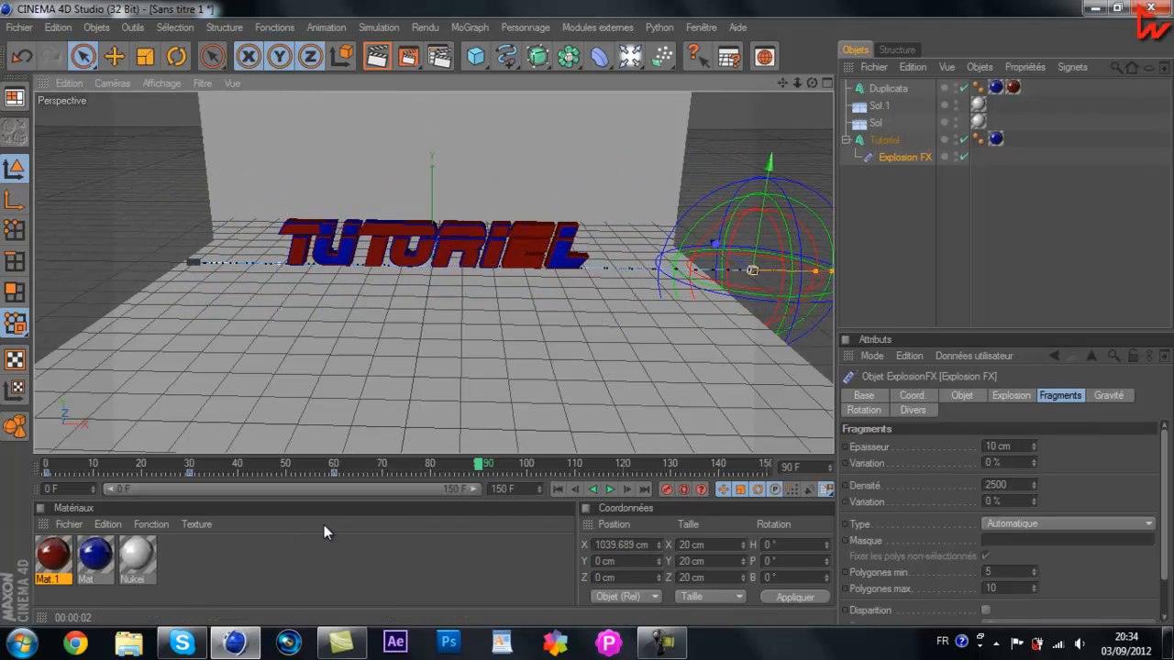
pyautogui.click(669, 491)
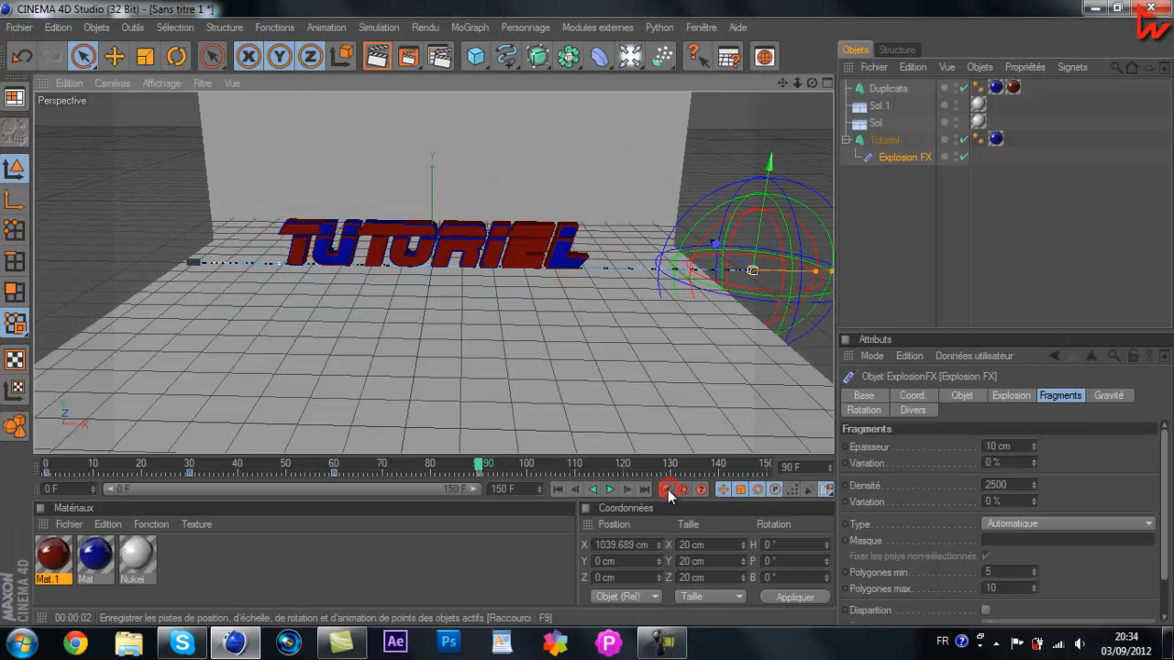
# - Add a MoGraph MoText object to the scene and rename it LaWav7
pyautogui.click(894, 250)
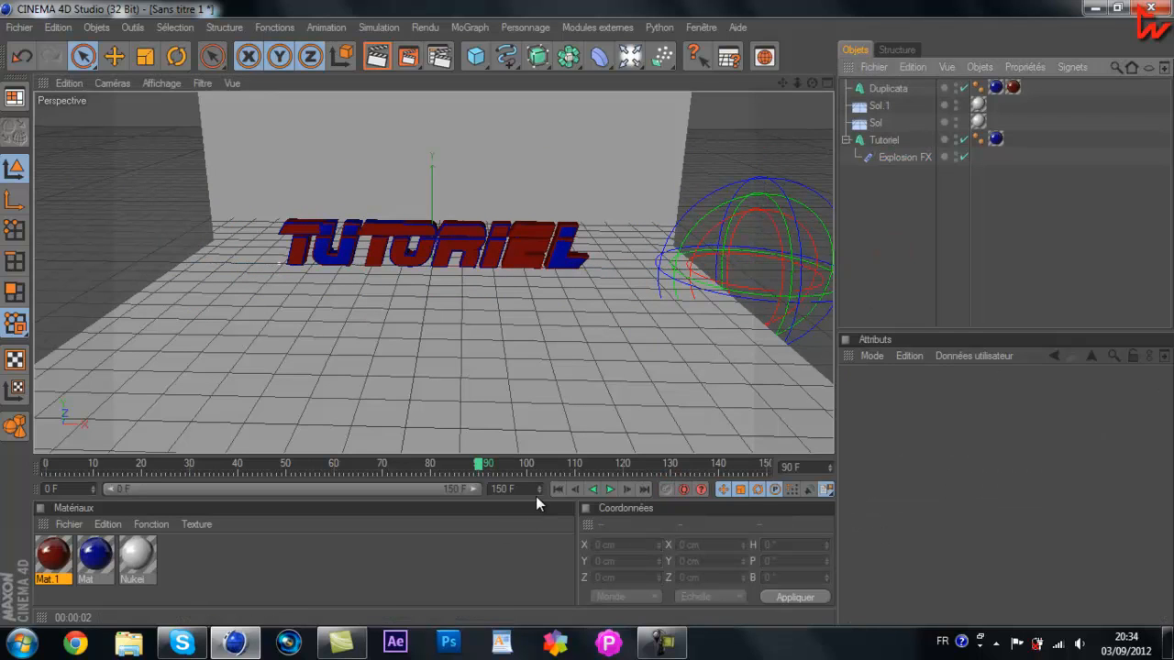
pyautogui.click(472, 29)
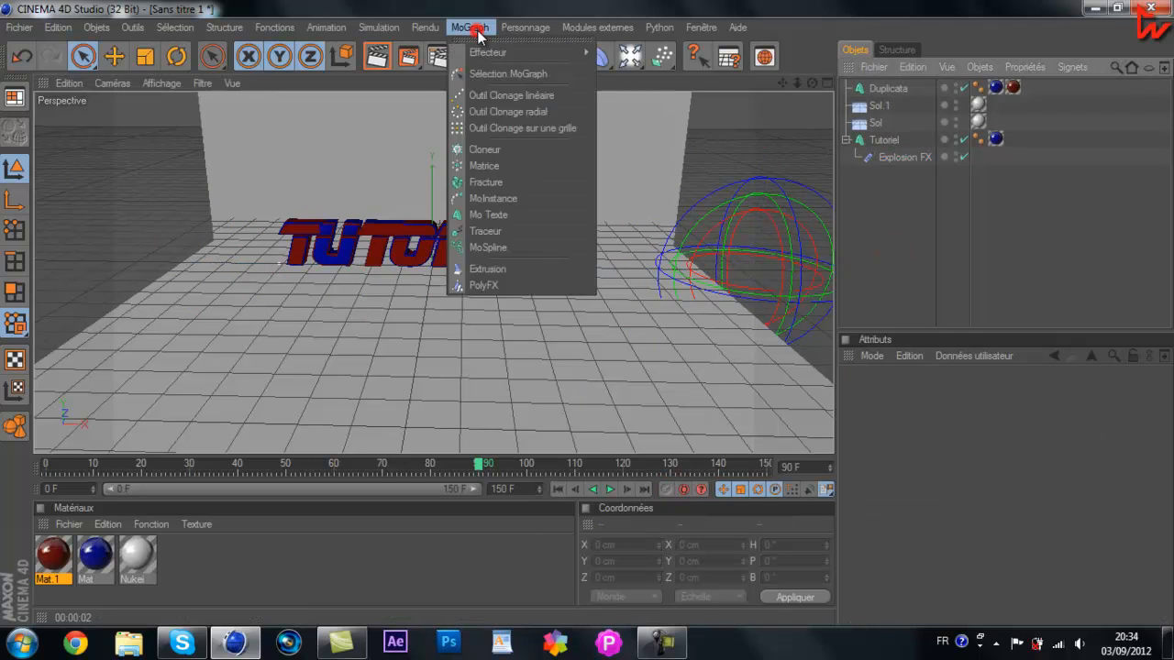
pyautogui.click(527, 213)
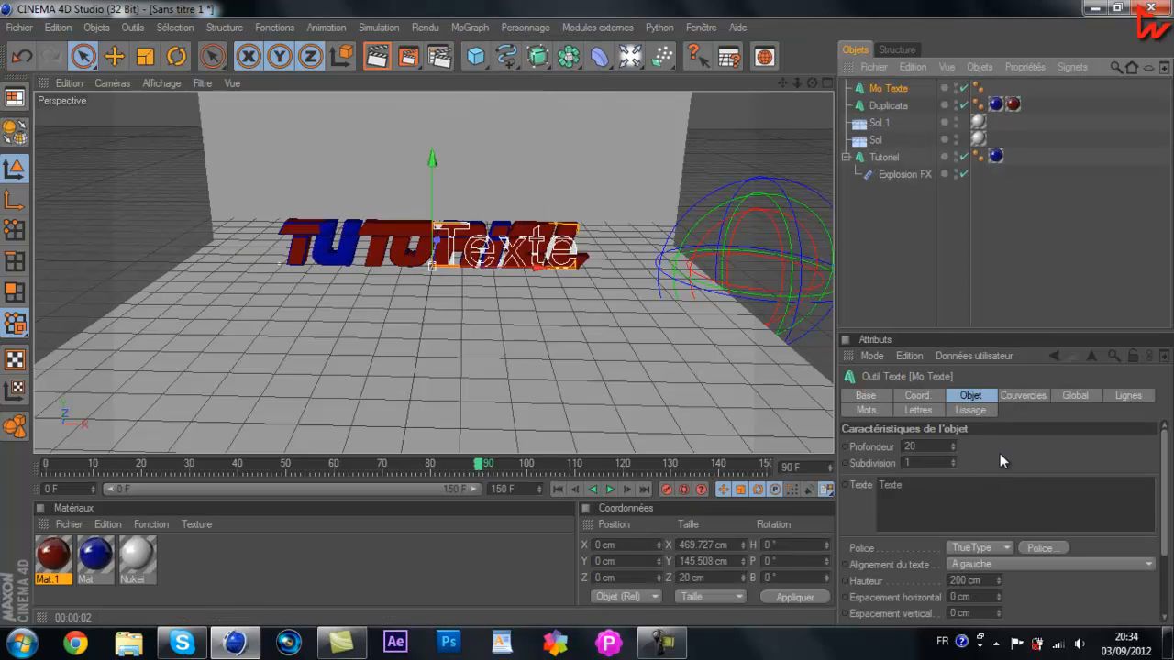
pyautogui.doubleClick(928, 495)
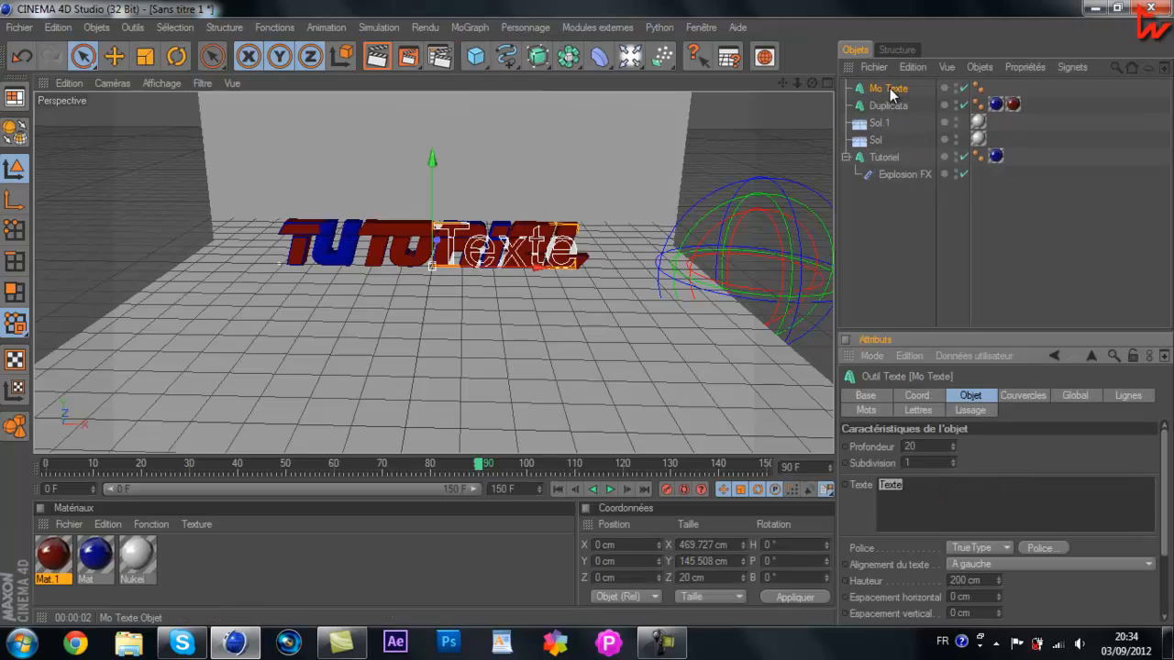
pyautogui.doubleClick(890, 89)
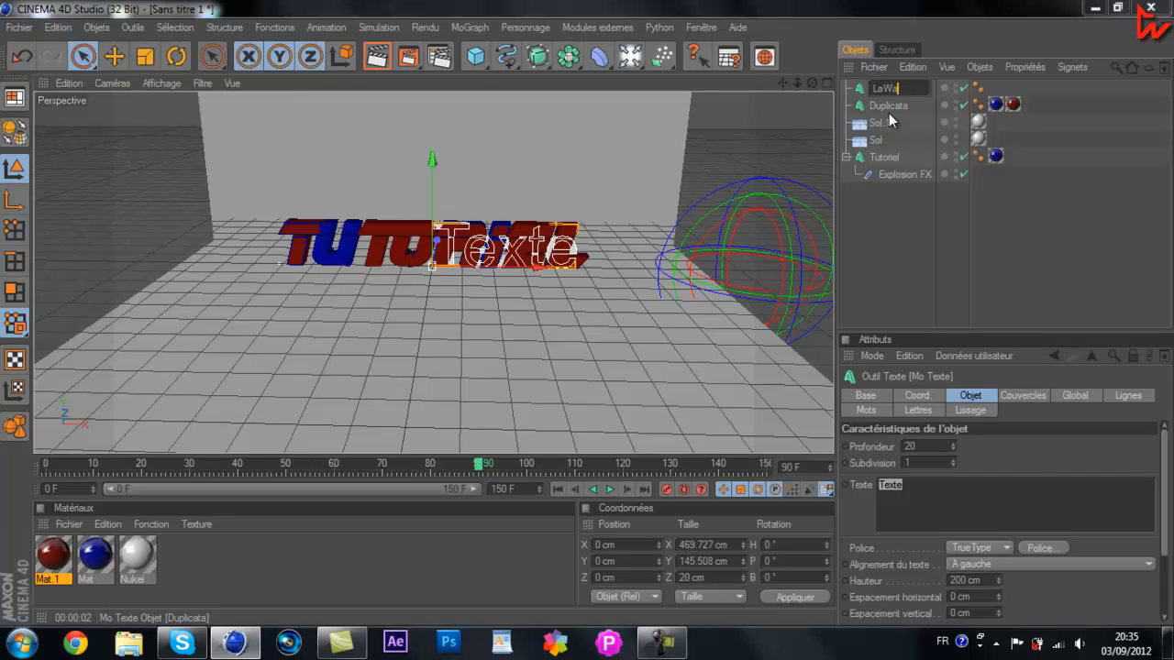
# - Set the new MoText object's text to "LaWav7" and its depth to 50
pyautogui.click(953, 486)
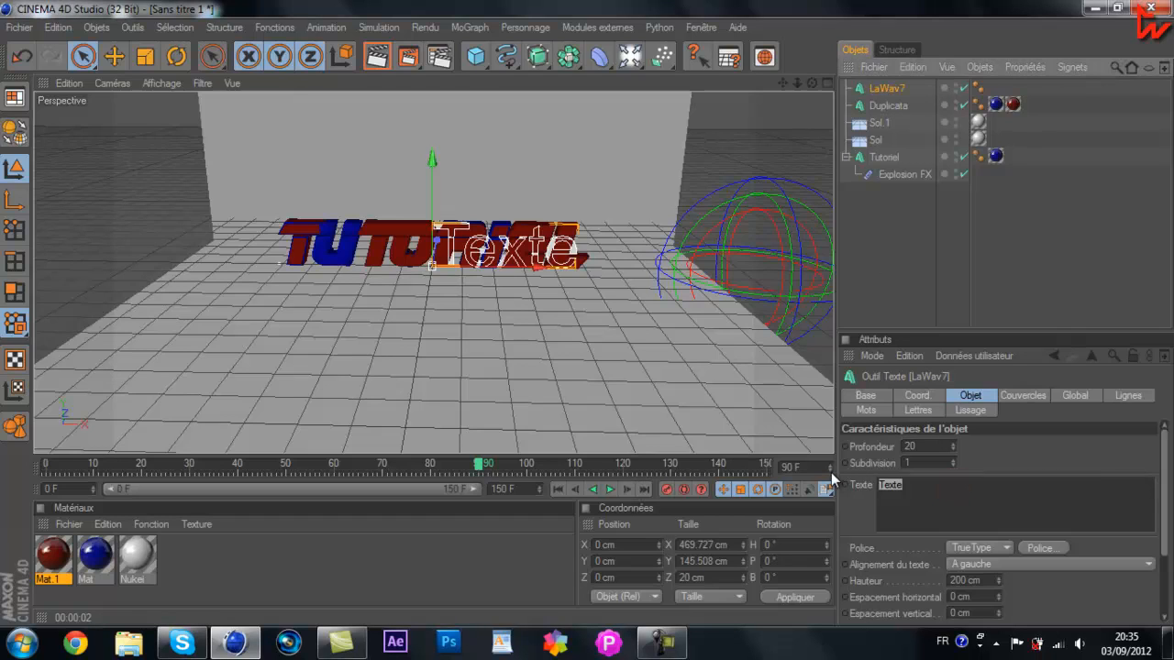
pyautogui.click(987, 519)
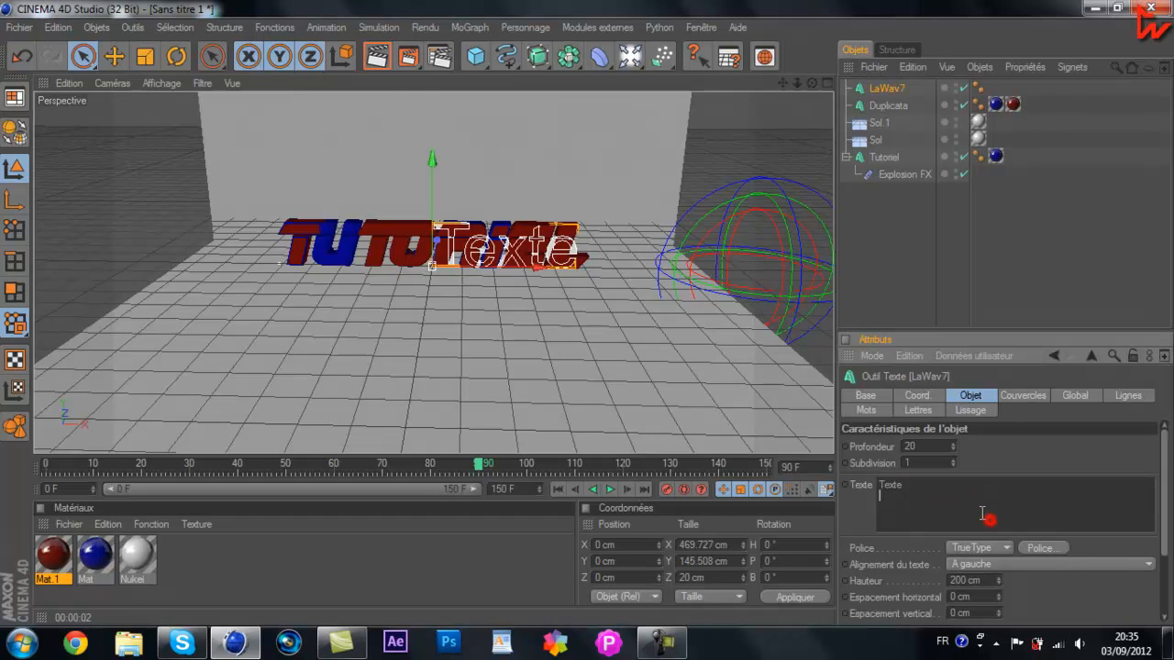
pyautogui.write('la')
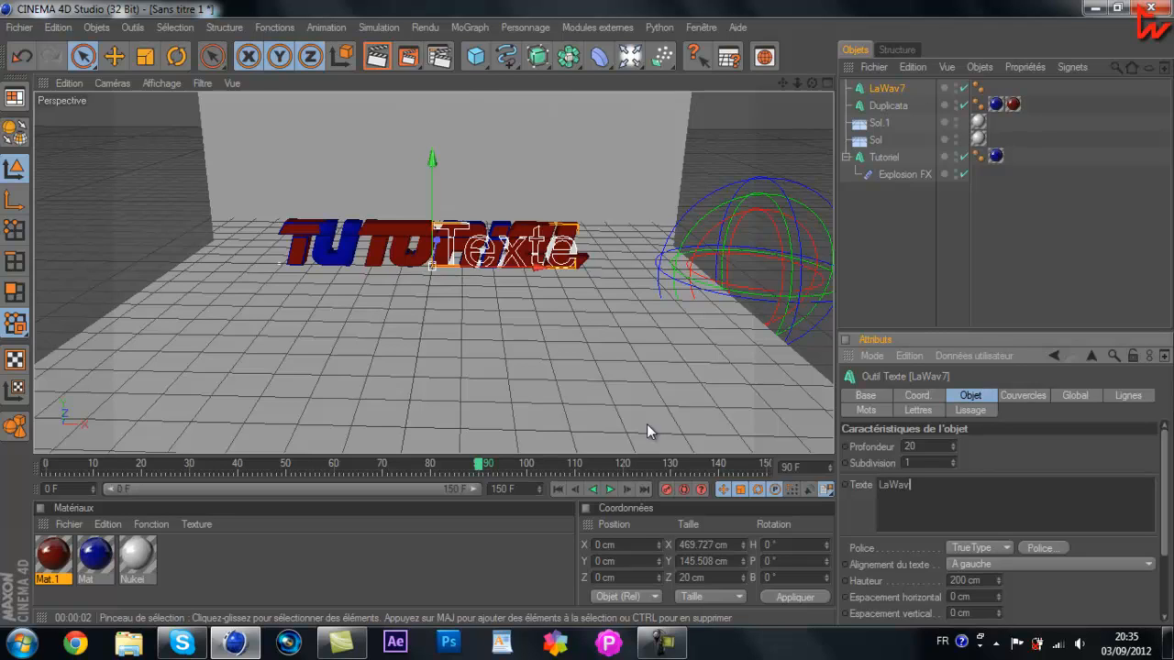
pyautogui.doubleClick(920, 445)
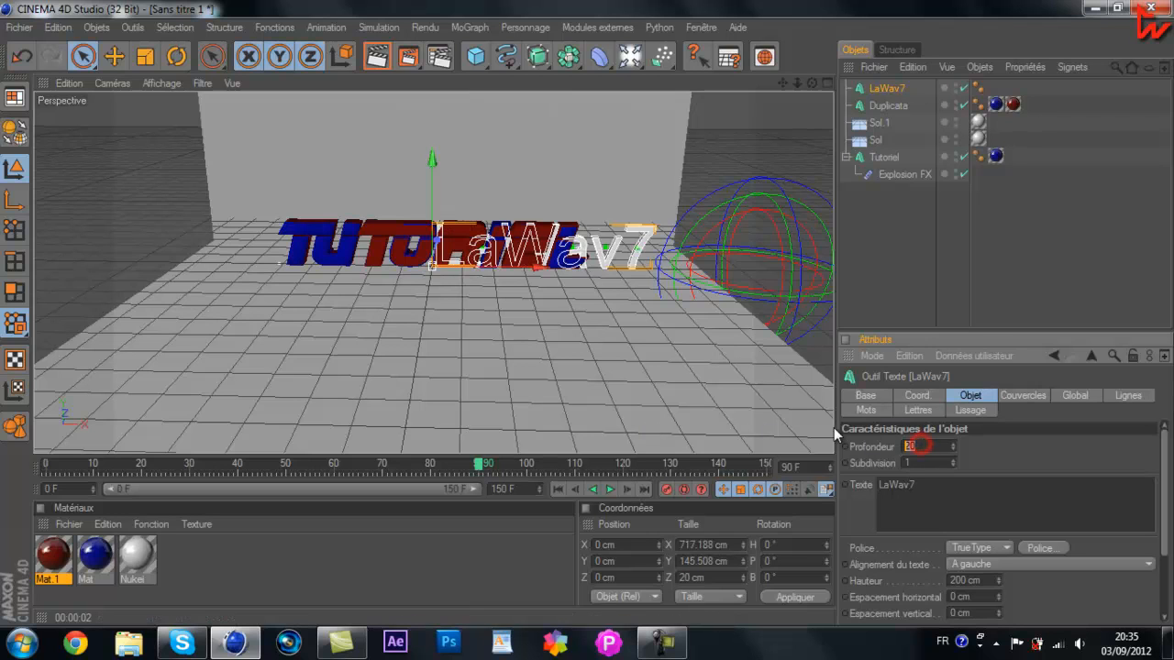
pyautogui.write('50')
# - Change the LaWav7 text's font to Blade Runner Movie Font
pyautogui.click(1062, 547)
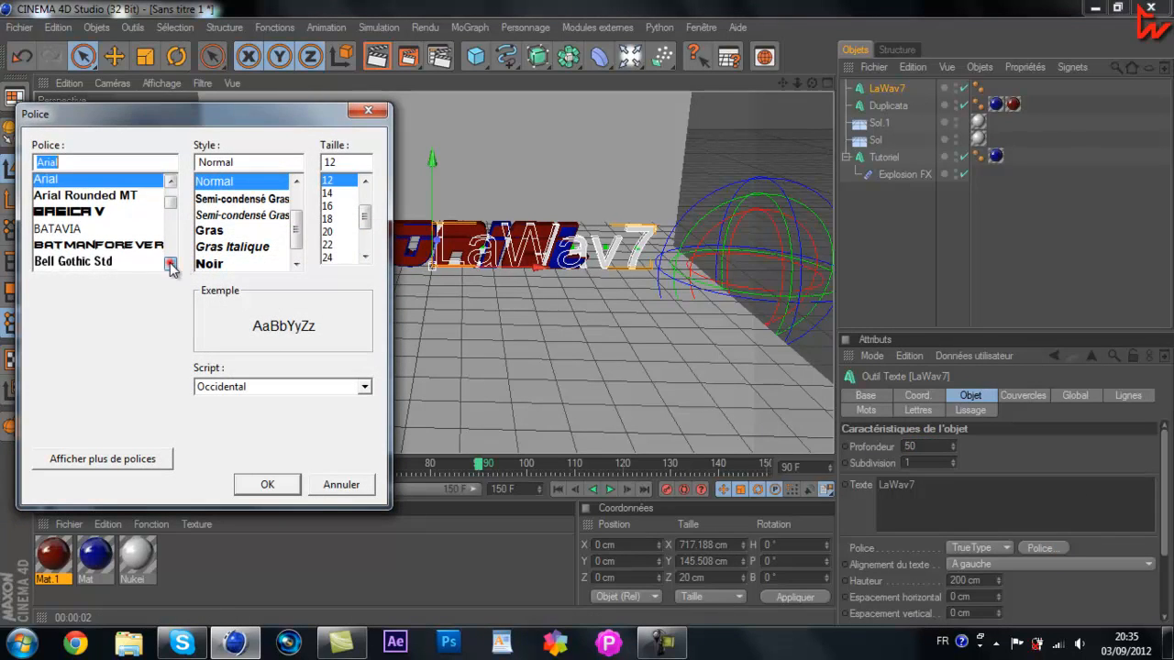
pyautogui.click(170, 264)
pyautogui.click(170, 264)
pyautogui.click(171, 264)
pyautogui.click(171, 264)
pyautogui.click(171, 264)
pyautogui.click(170, 264)
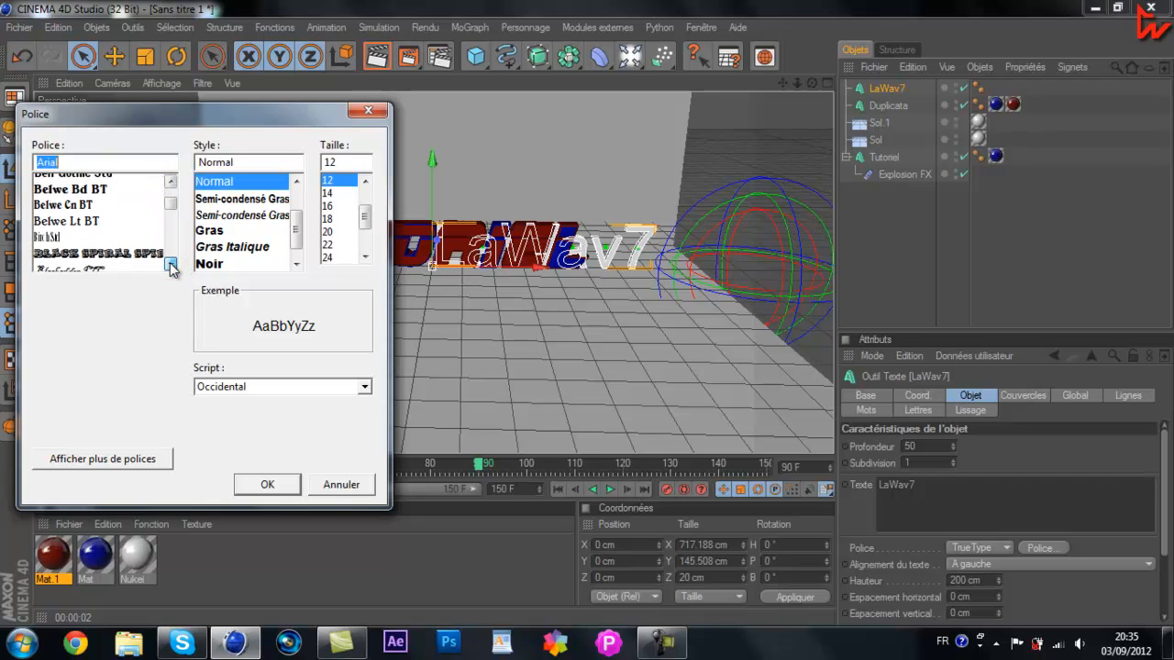
pyautogui.click(171, 264)
pyautogui.click(170, 264)
pyautogui.click(170, 264)
pyautogui.click(147, 247)
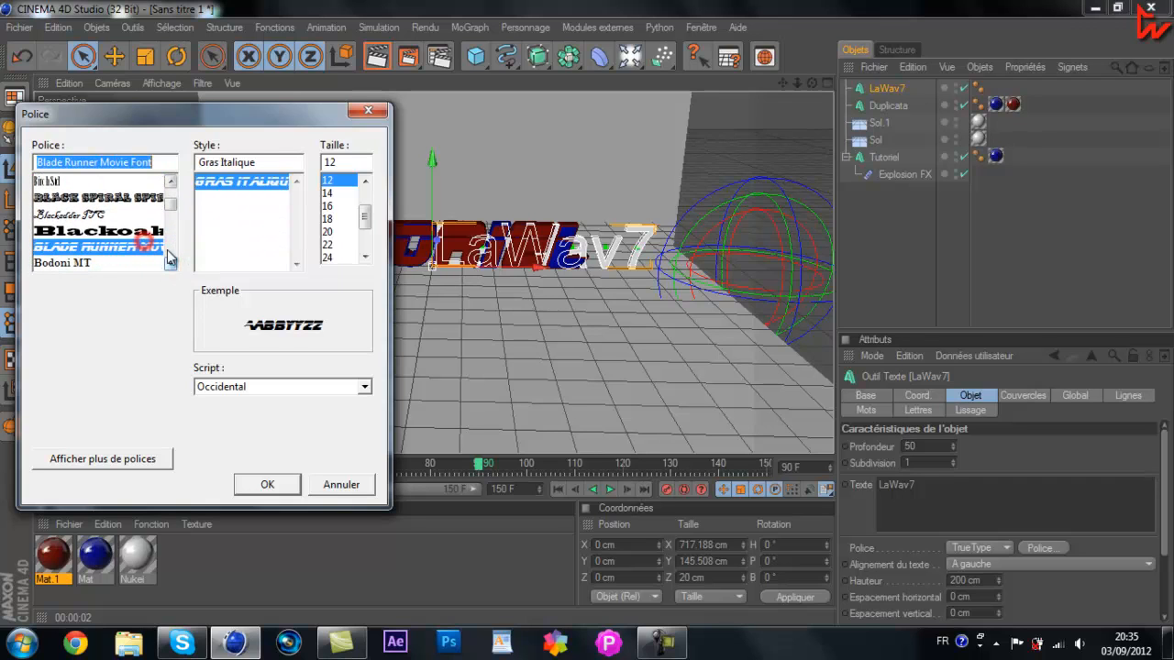
pyautogui.click(267, 484)
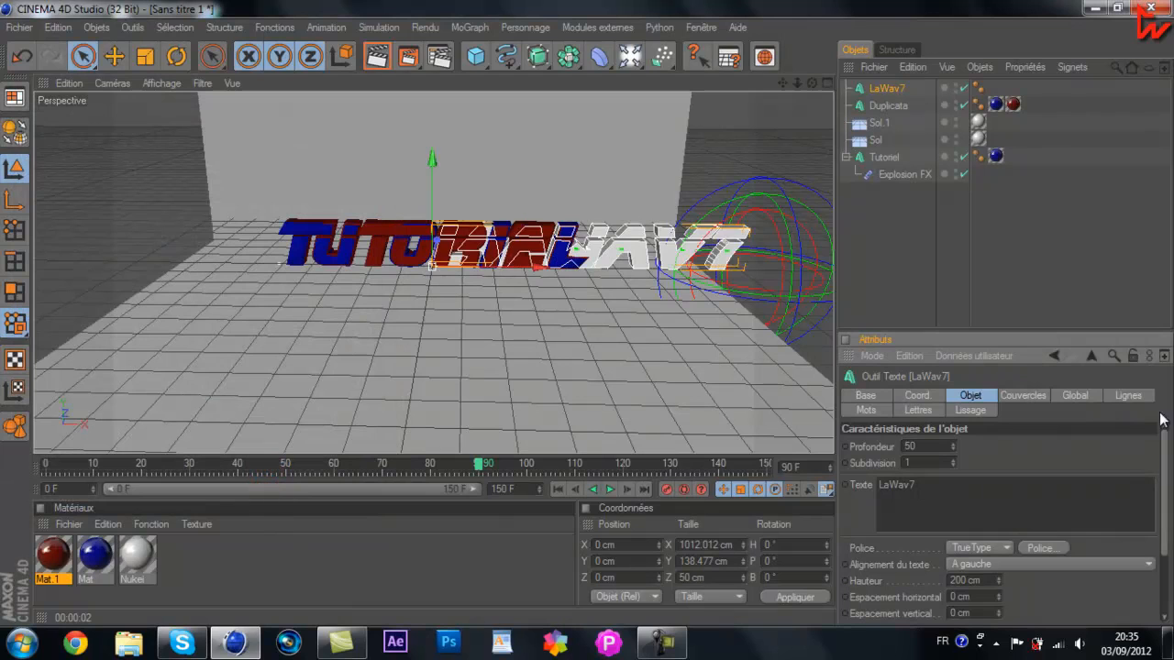
# - Centre the LaWav7 text's alignment and set both its start and end caps to Couvercle et biseau
pyautogui.click(1050, 567)
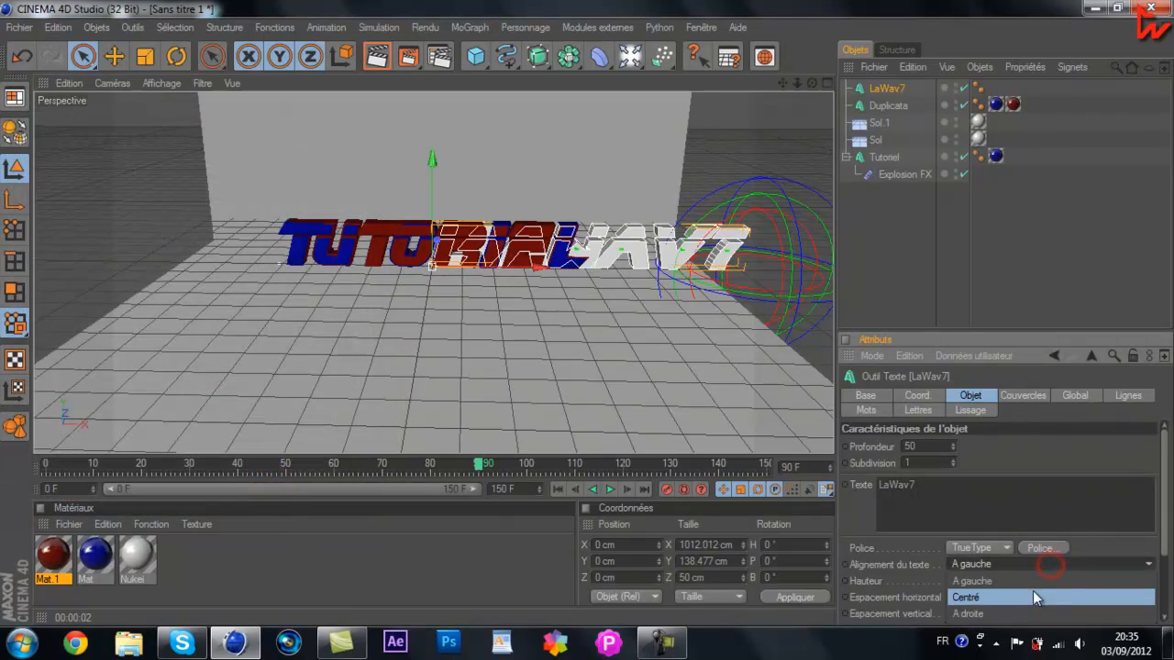
pyautogui.click(1032, 590)
pyautogui.click(1033, 396)
pyautogui.click(1015, 447)
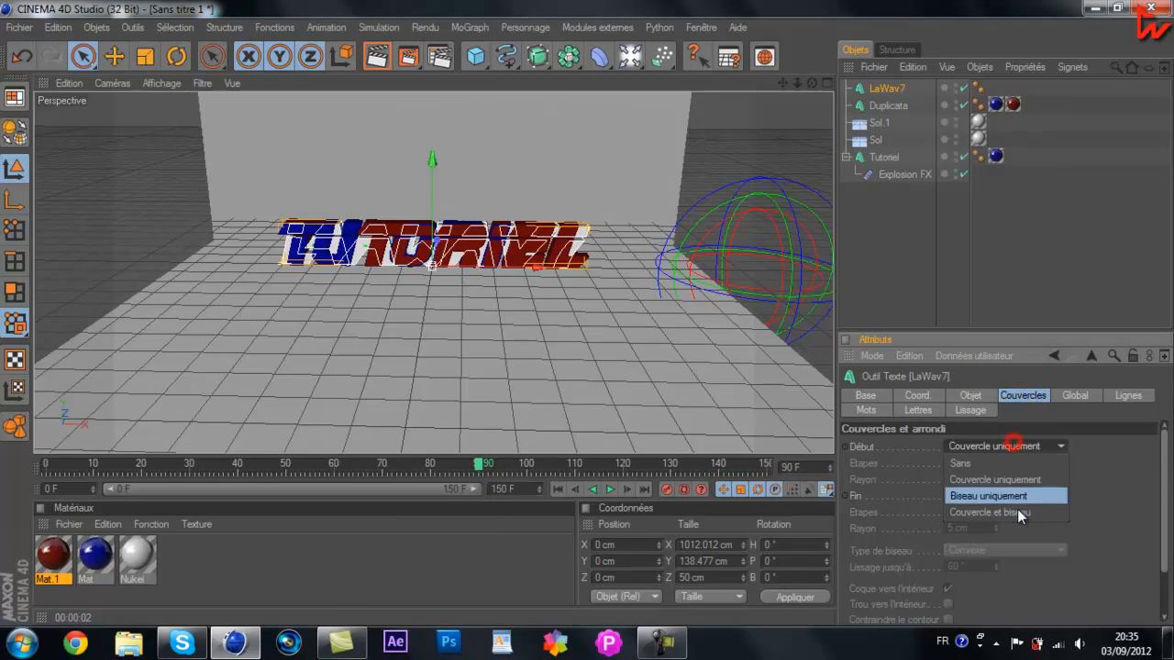
pyautogui.click(1017, 509)
pyautogui.click(1016, 496)
pyautogui.click(1008, 561)
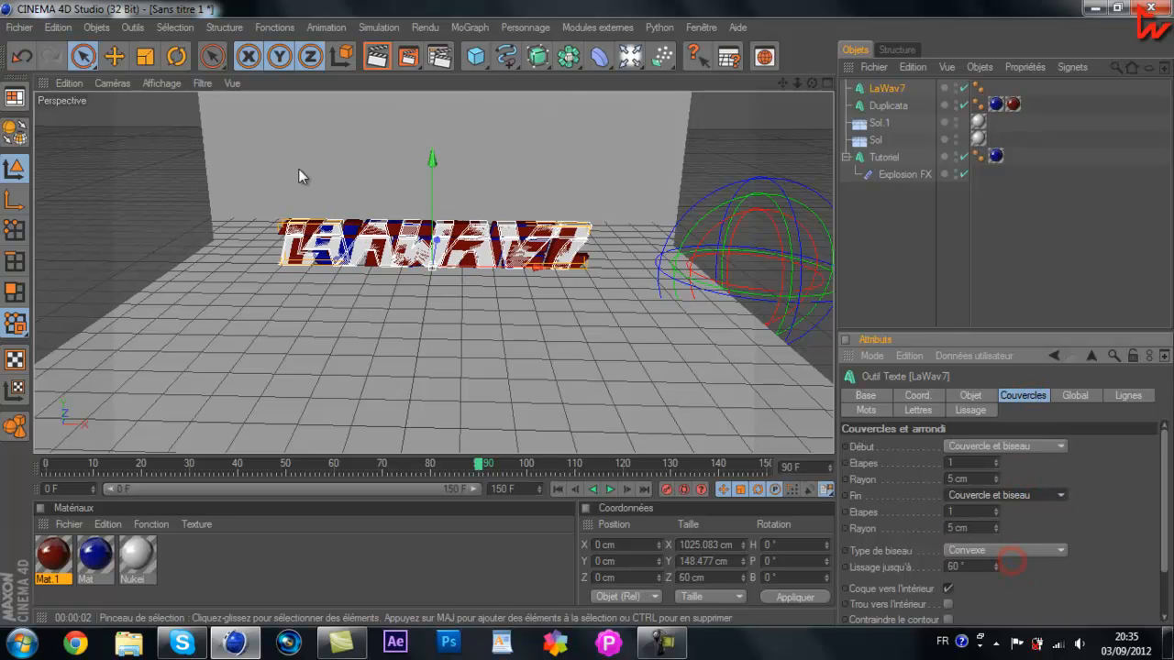
# - Scale the LaWav7 text down to about 346 × 50 cm and place it above TUTORIEL, at about X 36 cm, Y 176 cm
pyautogui.click(147, 58)
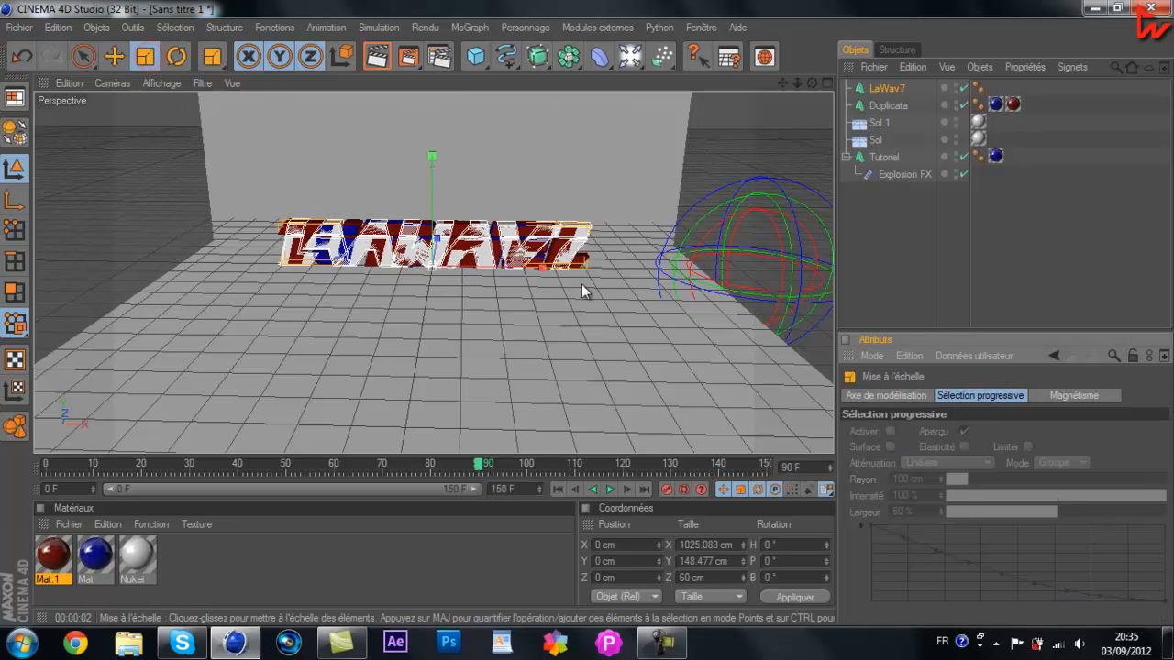
pyautogui.moveTo(530, 269); pyautogui.dragTo(595, 314)
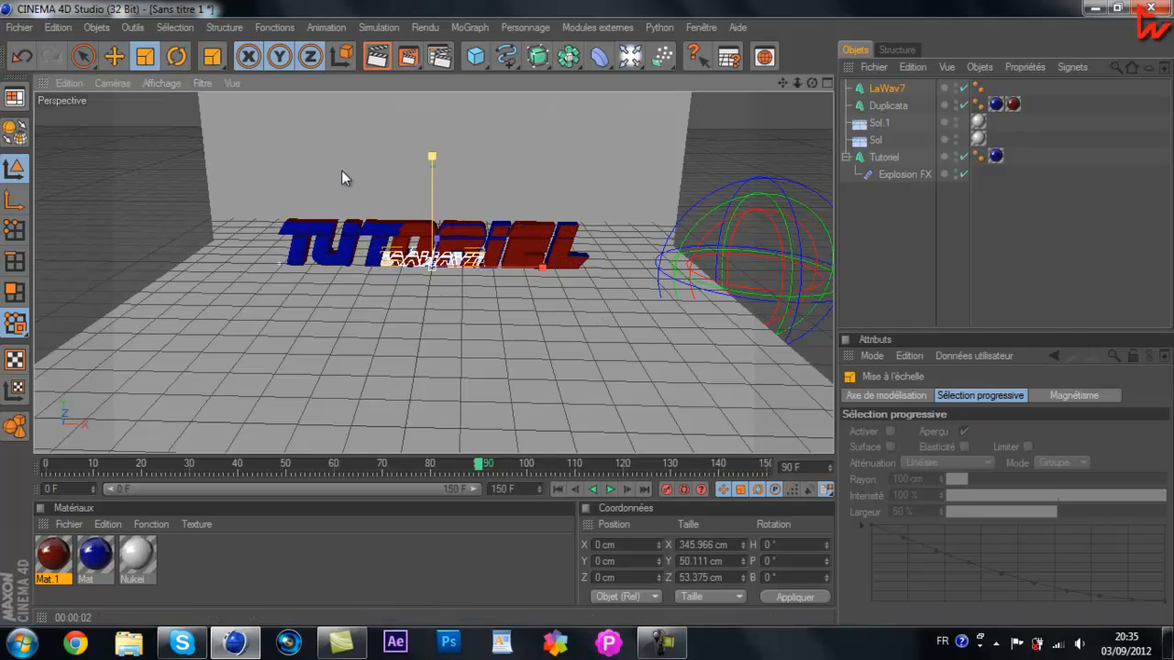
pyautogui.click(83, 57)
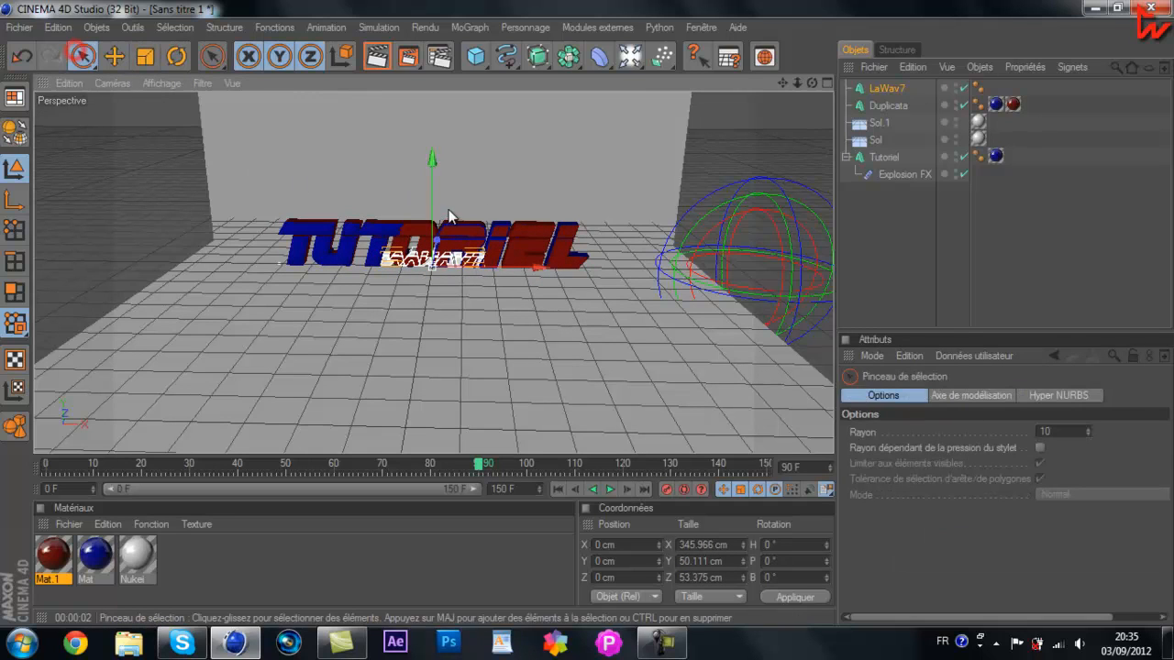
pyautogui.moveTo(427, 215); pyautogui.dragTo(427, 161)
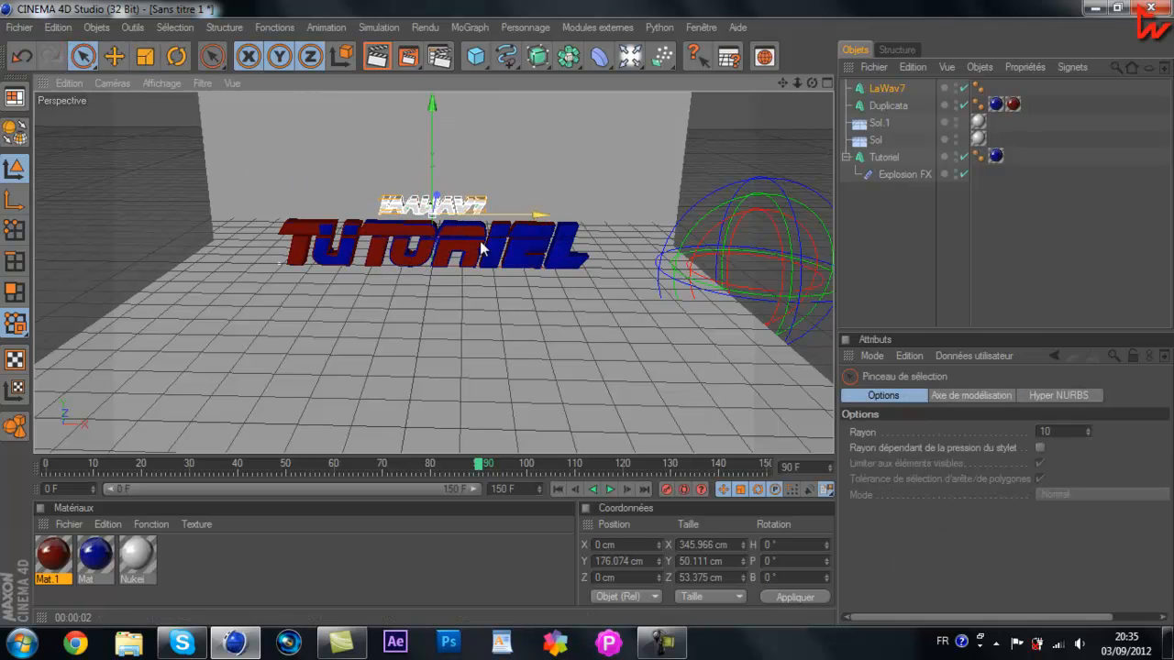
pyautogui.moveTo(527, 215); pyautogui.dragTo(589, 320)
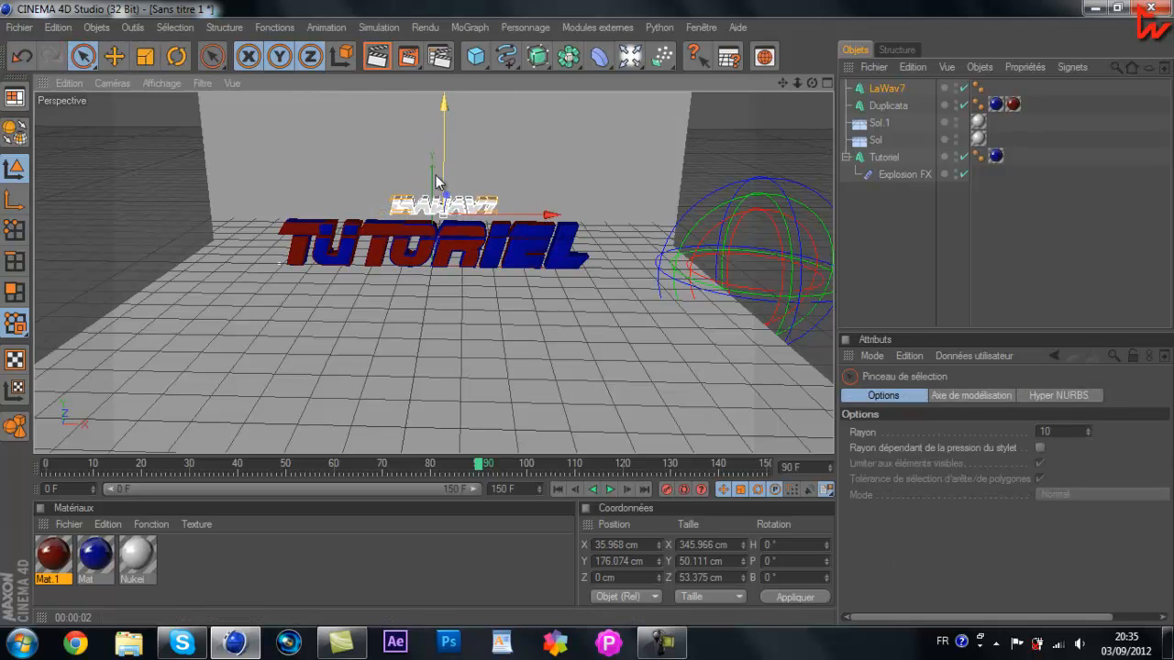
pyautogui.scroll(3, 444, 181)
pyautogui.scroll(2, 444, 181)
pyautogui.scroll(-3, 444, 181)
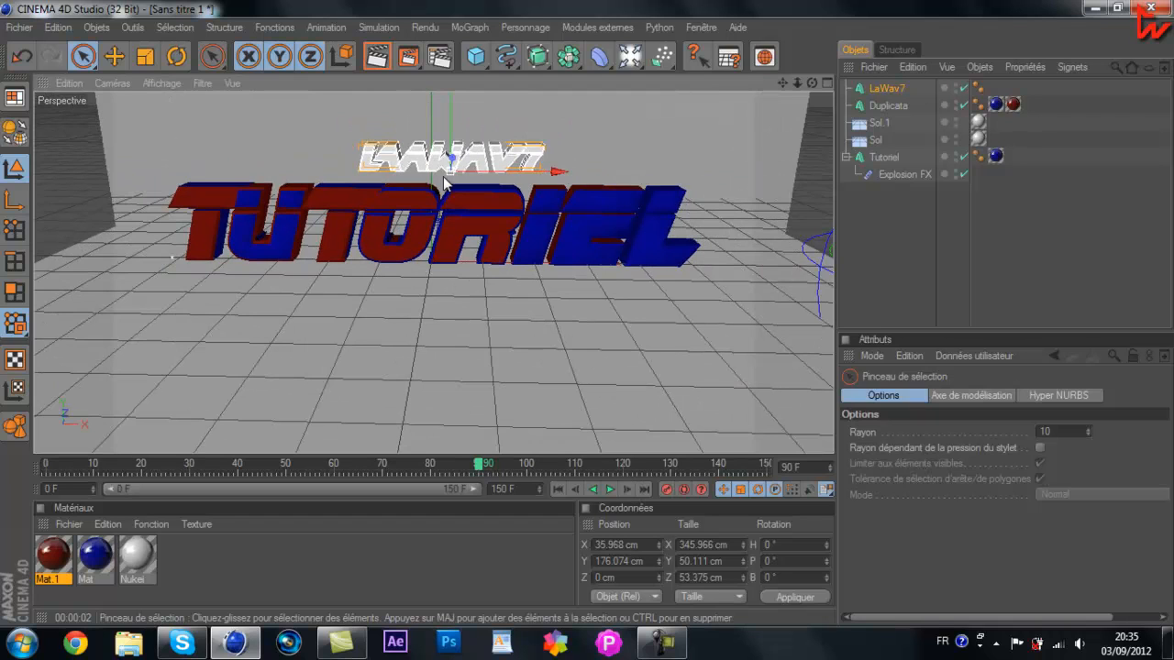
pyautogui.scroll(-3, 444, 181)
# - Shorten the LaWav7 object's displayed text to "Wav7" by removing its first two letters
pyautogui.click(894, 87)
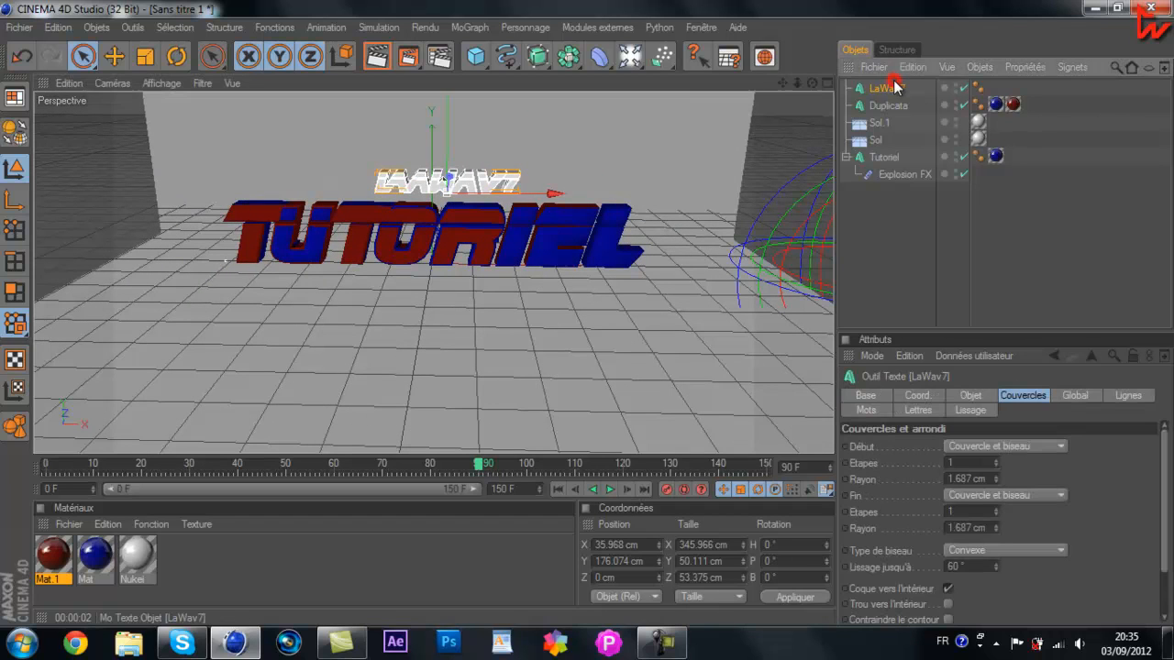
pyautogui.click(969, 394)
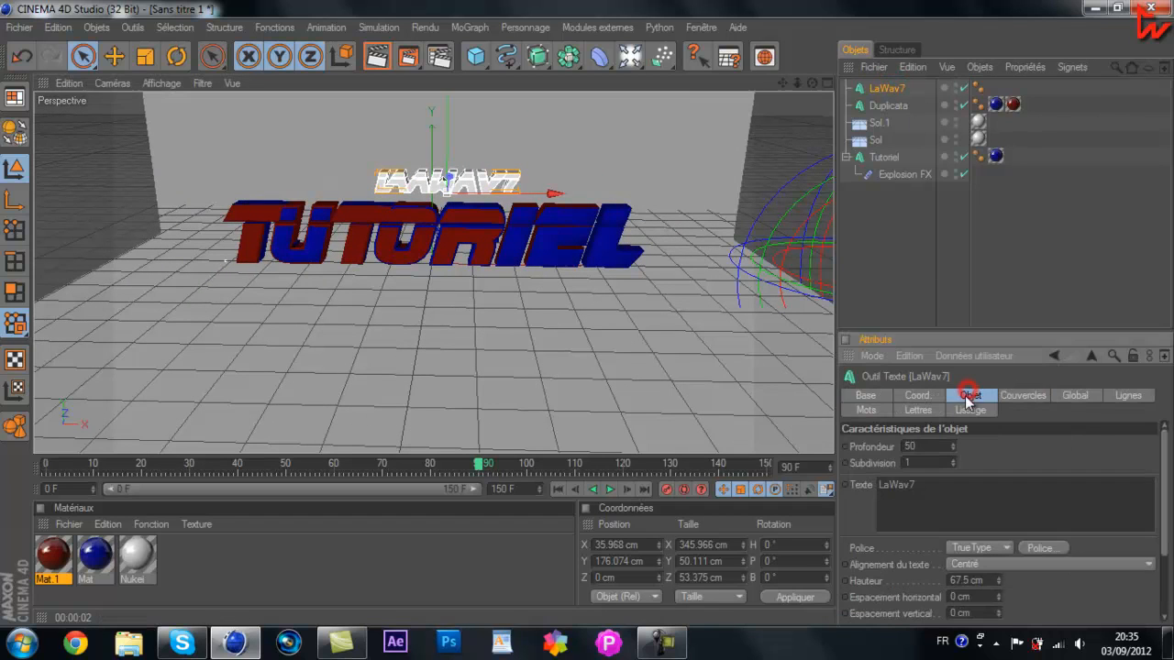
pyautogui.click(881, 484)
pyautogui.press('BackSpace')
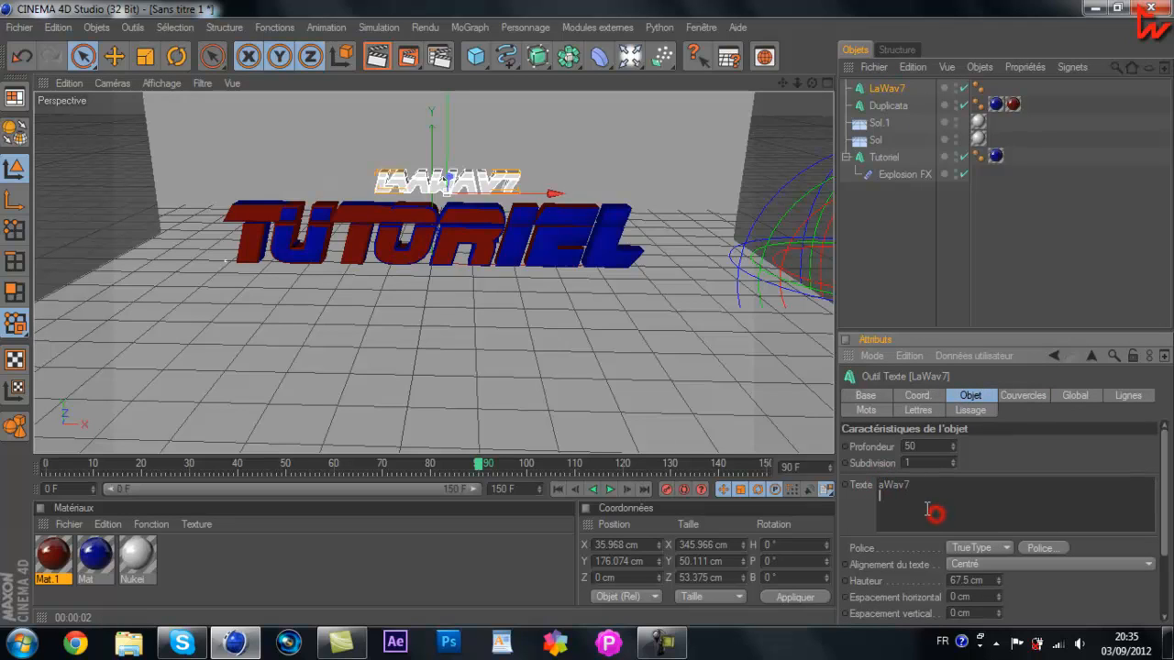
pyautogui.click(1022, 455)
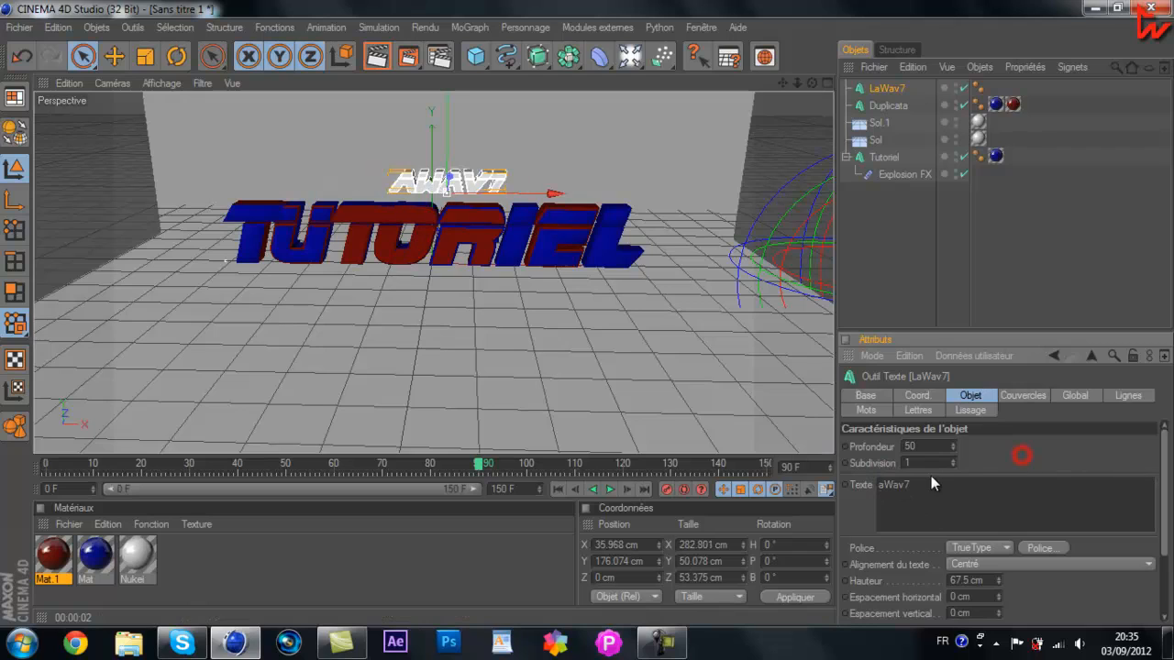
pyautogui.click(878, 486)
pyautogui.write('L')
pyautogui.click(1017, 434)
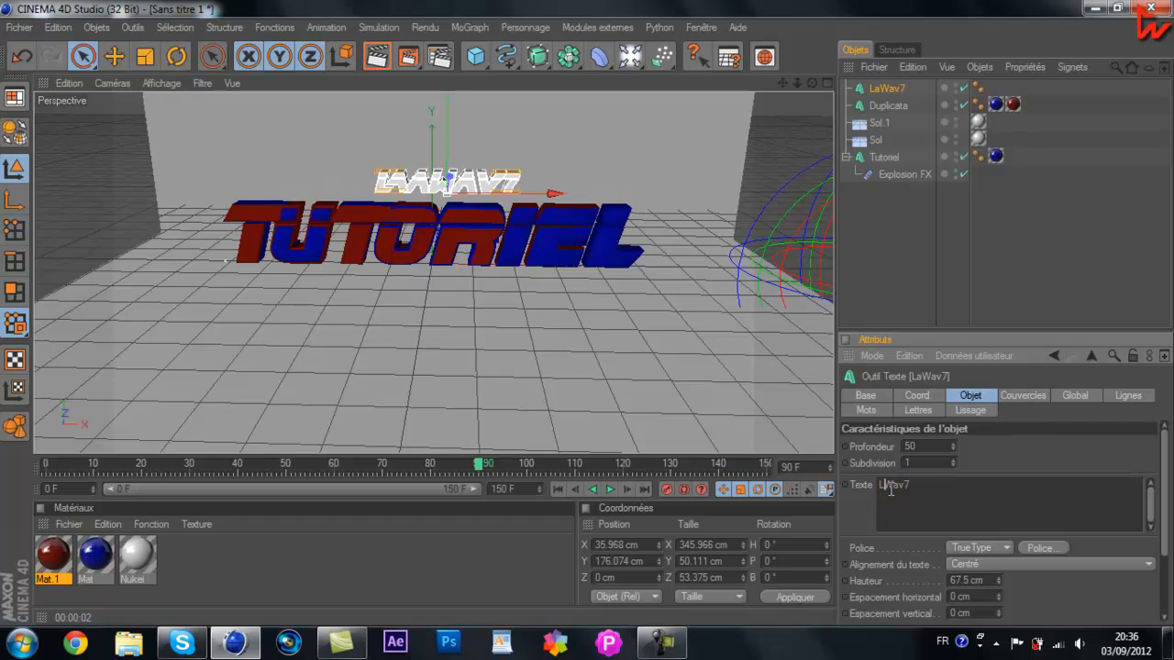
pyautogui.write('a')
pyautogui.moveTo(891, 485); pyautogui.dragTo(865, 481)
pyautogui.press('BackSpace')
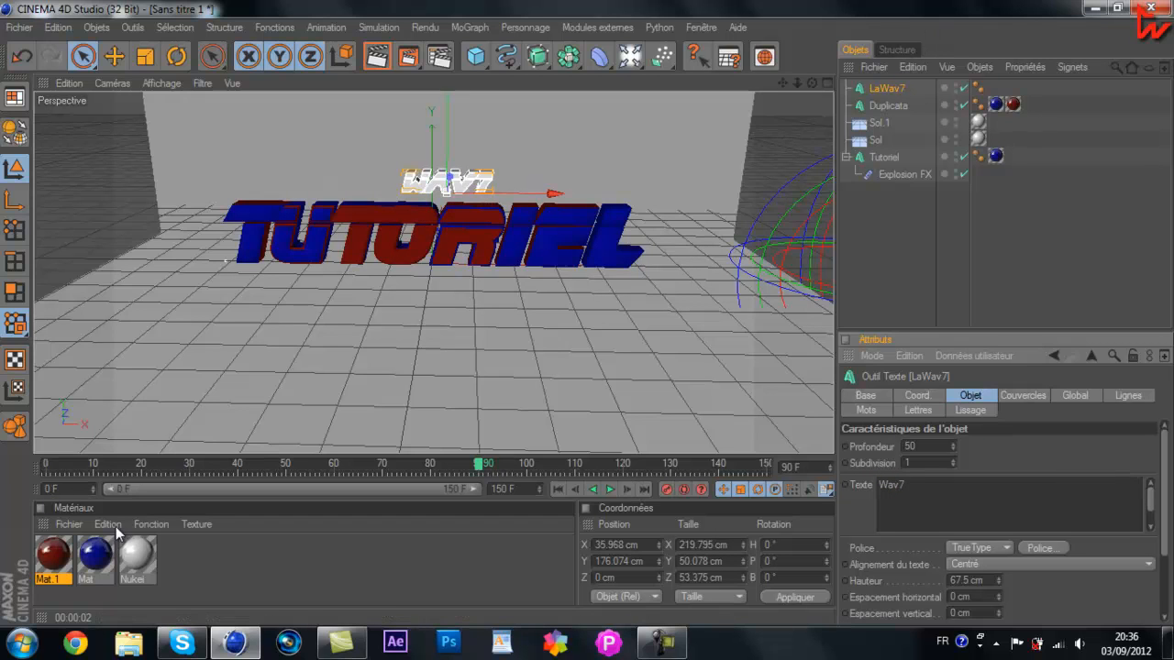
# - Create a new material and set its colour to dark green, RGB 33, 112, 15
pyautogui.doubleClick(213, 561)
pyautogui.doubleClick(57, 553)
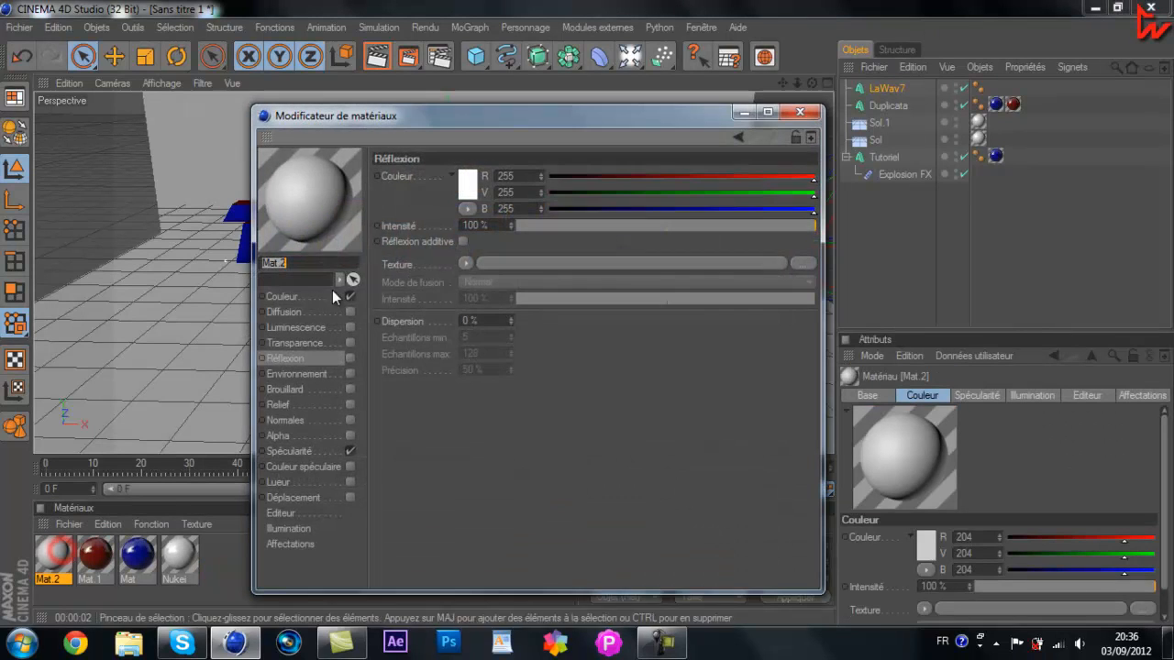
pyautogui.click(298, 296)
pyautogui.click(458, 183)
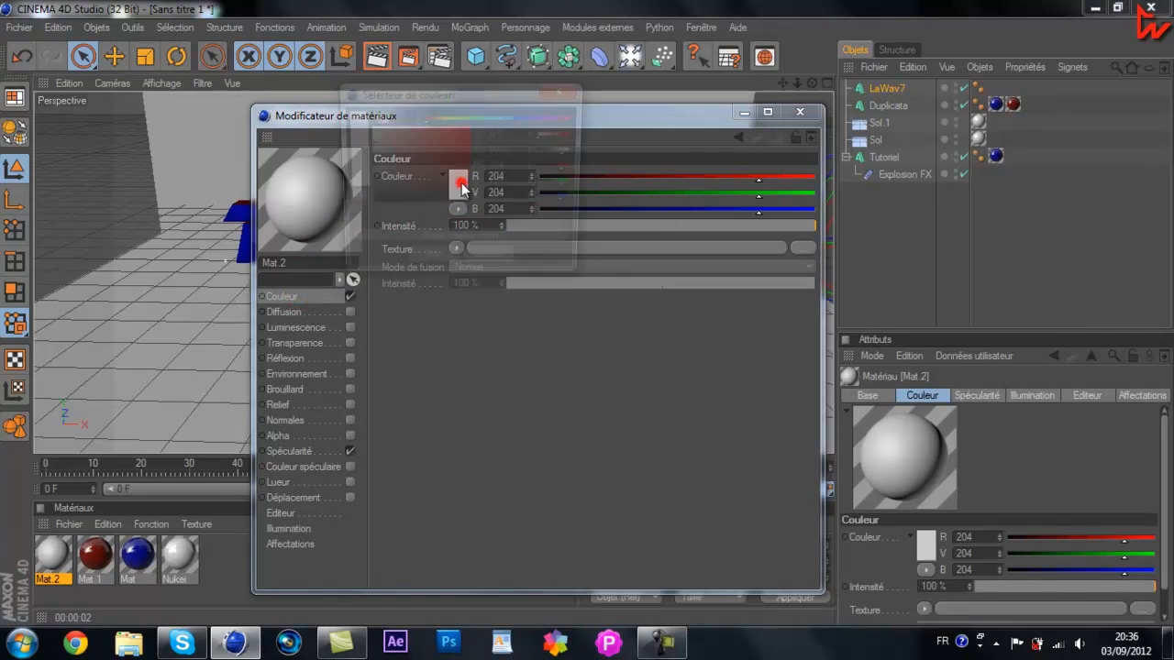
pyautogui.moveTo(440, 156); pyautogui.dragTo(456, 171)
pyautogui.click(433, 266)
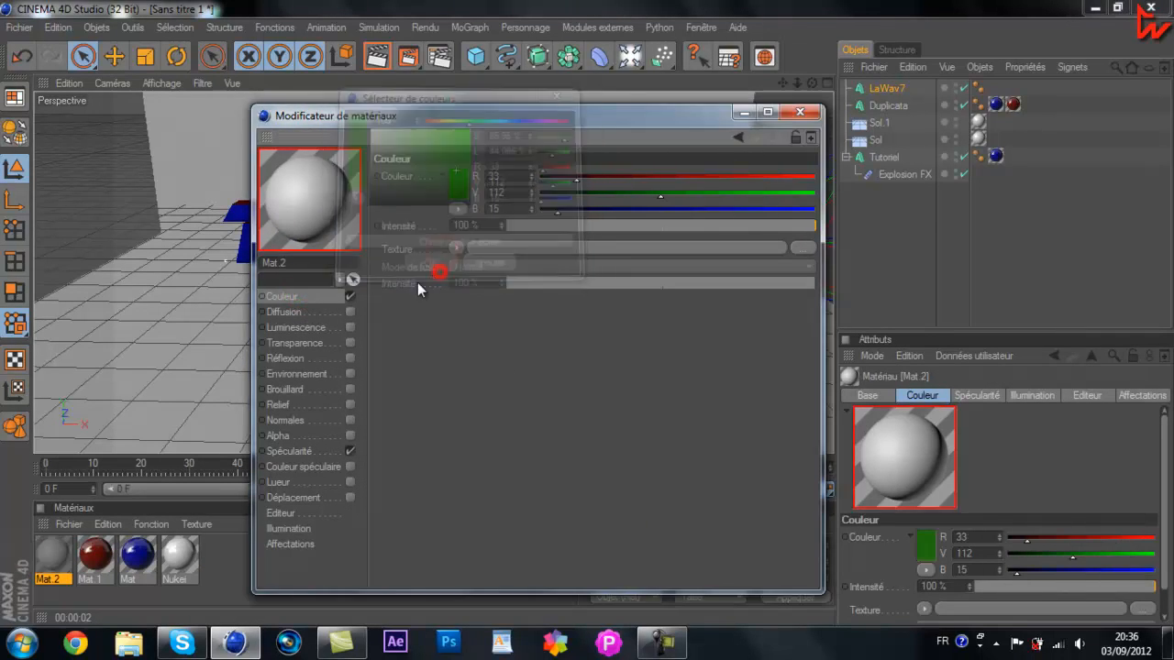
# - Enable reflection on the green material at 20% intensity, with a Fresnel texture mixed at 25%
pyautogui.click(350, 358)
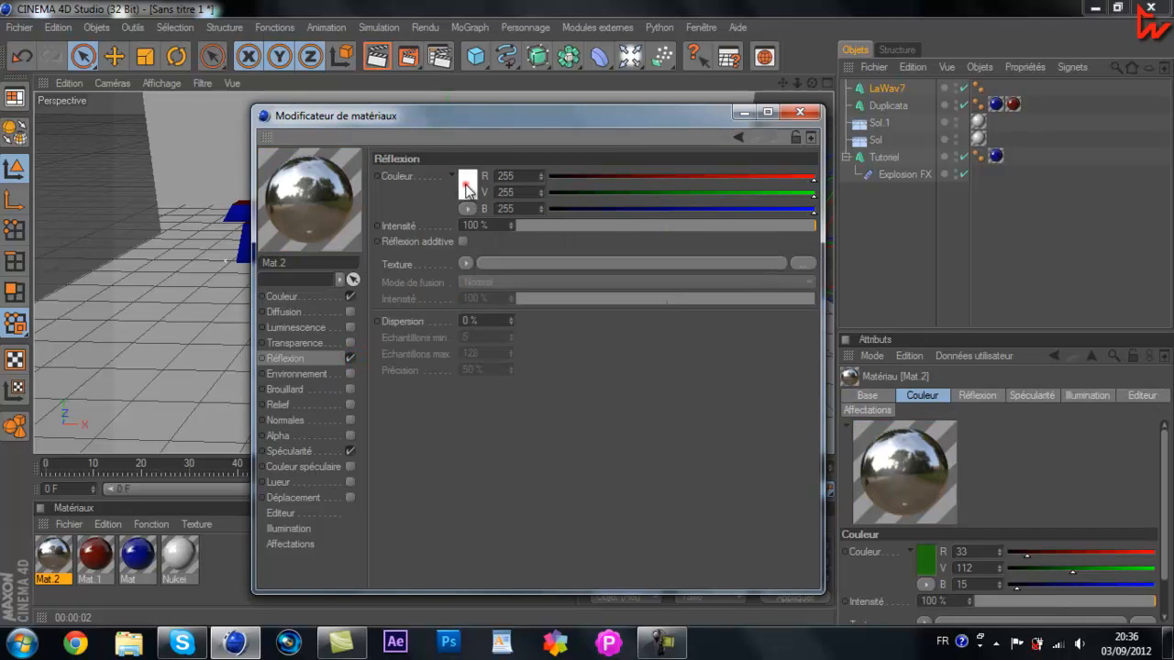
pyautogui.click(468, 188)
pyautogui.click(569, 89)
pyautogui.moveTo(550, 225); pyautogui.dragTo(575, 225)
pyautogui.click(465, 263)
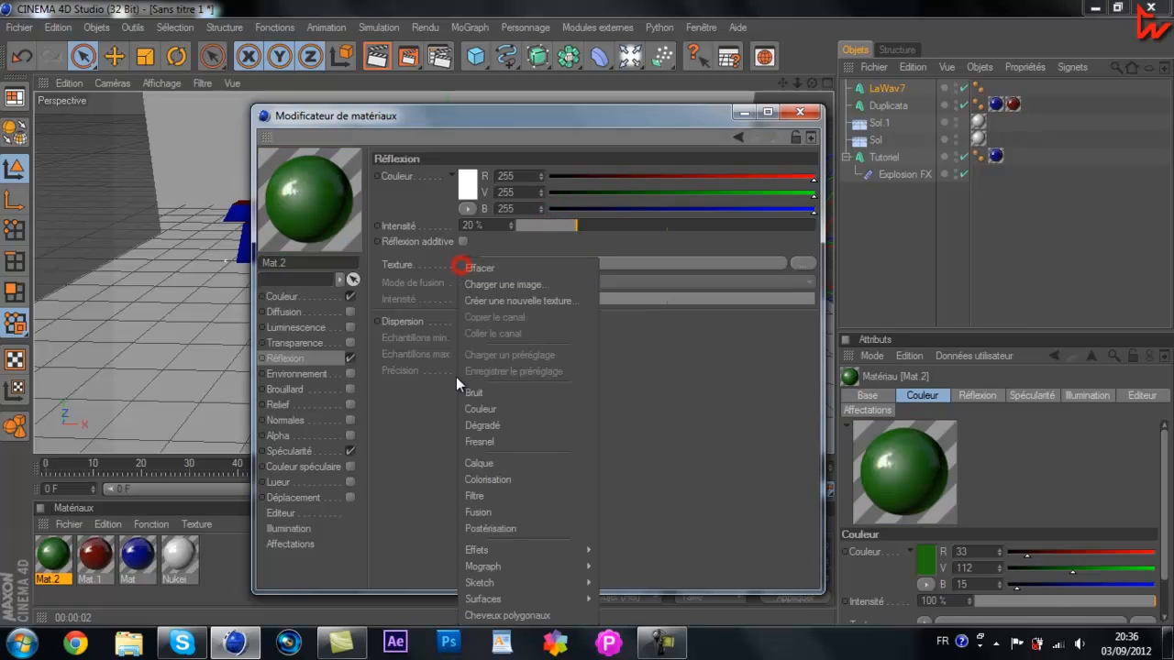
pyautogui.click(490, 439)
pyautogui.click(561, 346)
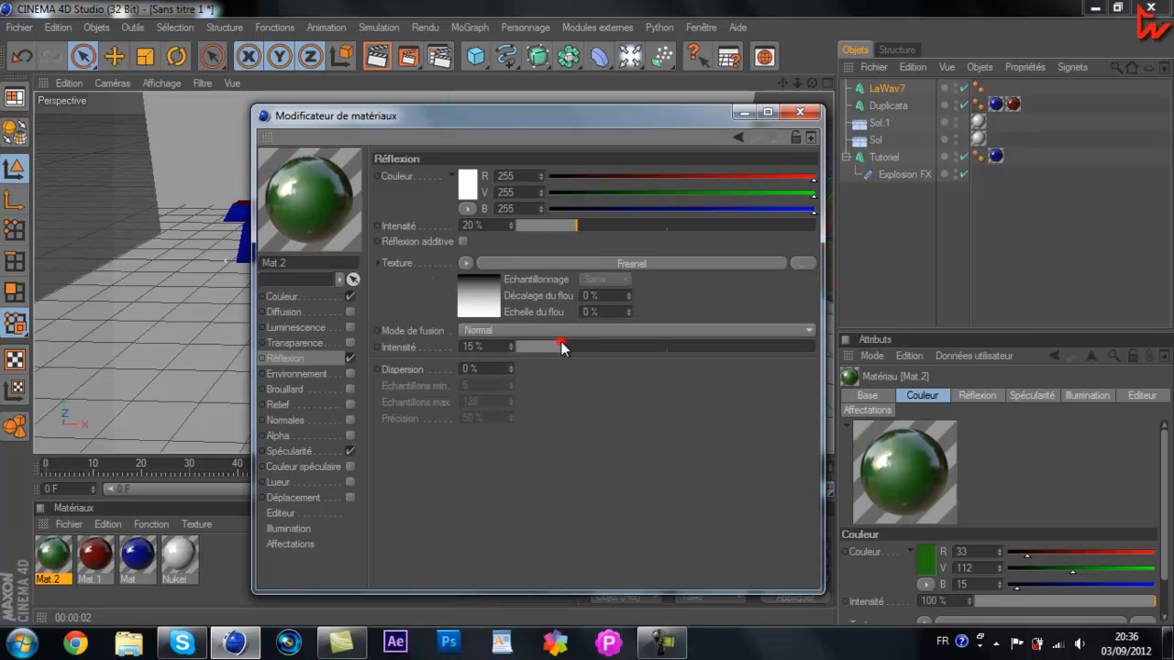
pyautogui.moveTo(604, 347); pyautogui.dragTo(592, 347)
pyautogui.click(660, 644)
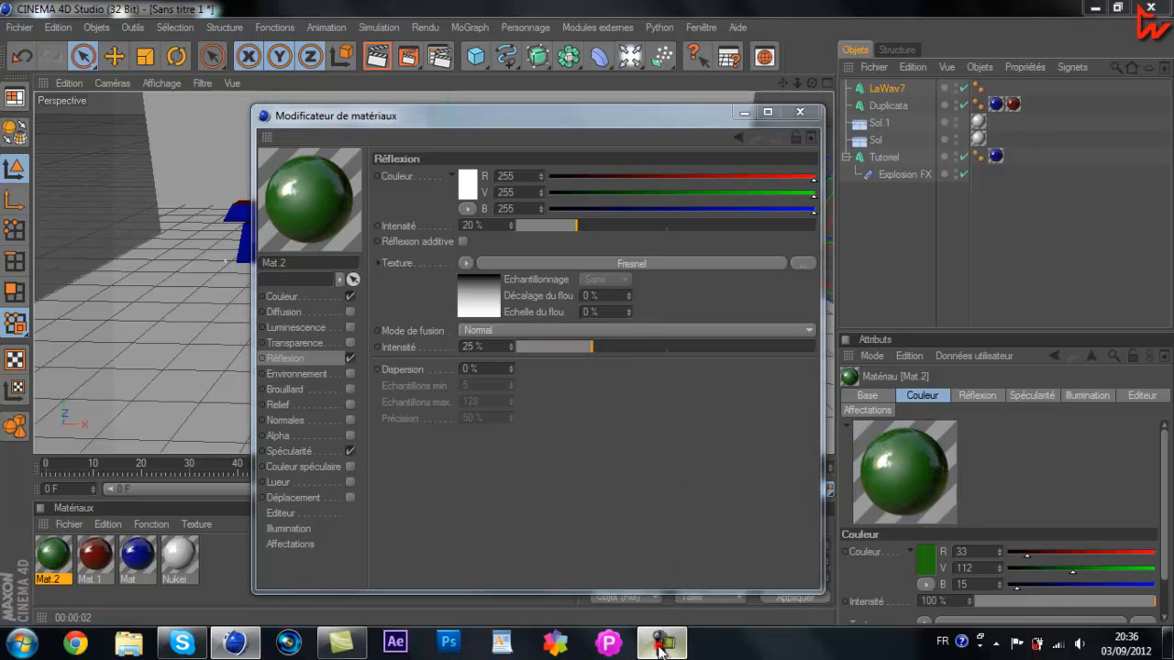
# - Close the material editor and apply the green material to the LaWav7 text object
pyautogui.click(736, 471)
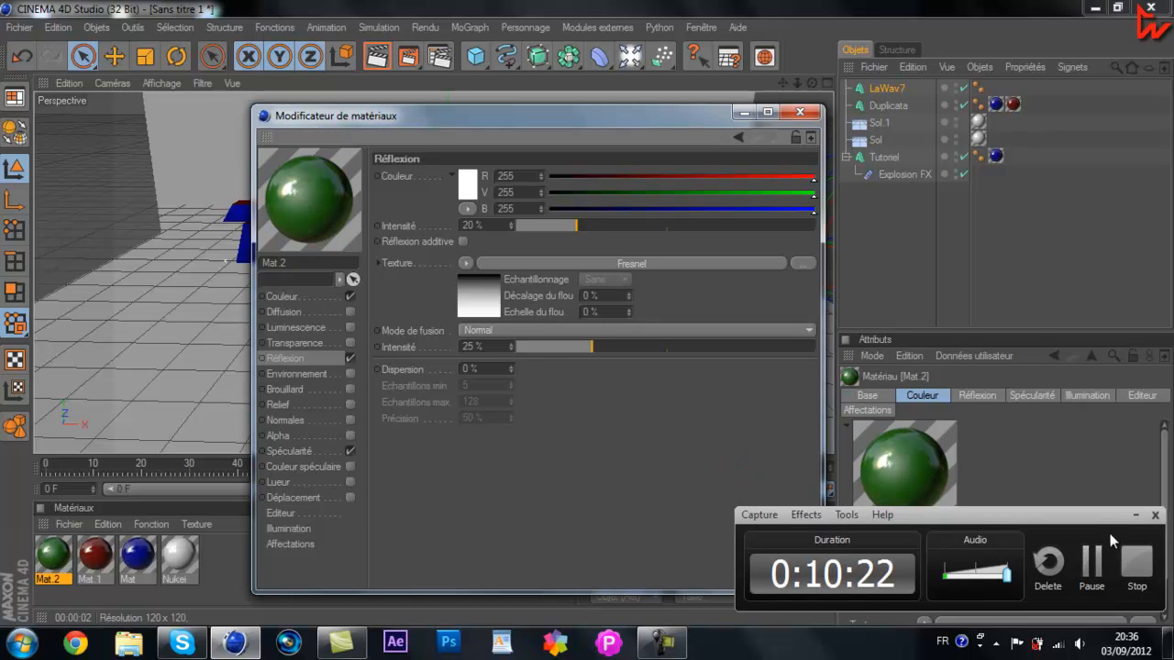
pyautogui.click(1137, 520)
pyautogui.click(800, 112)
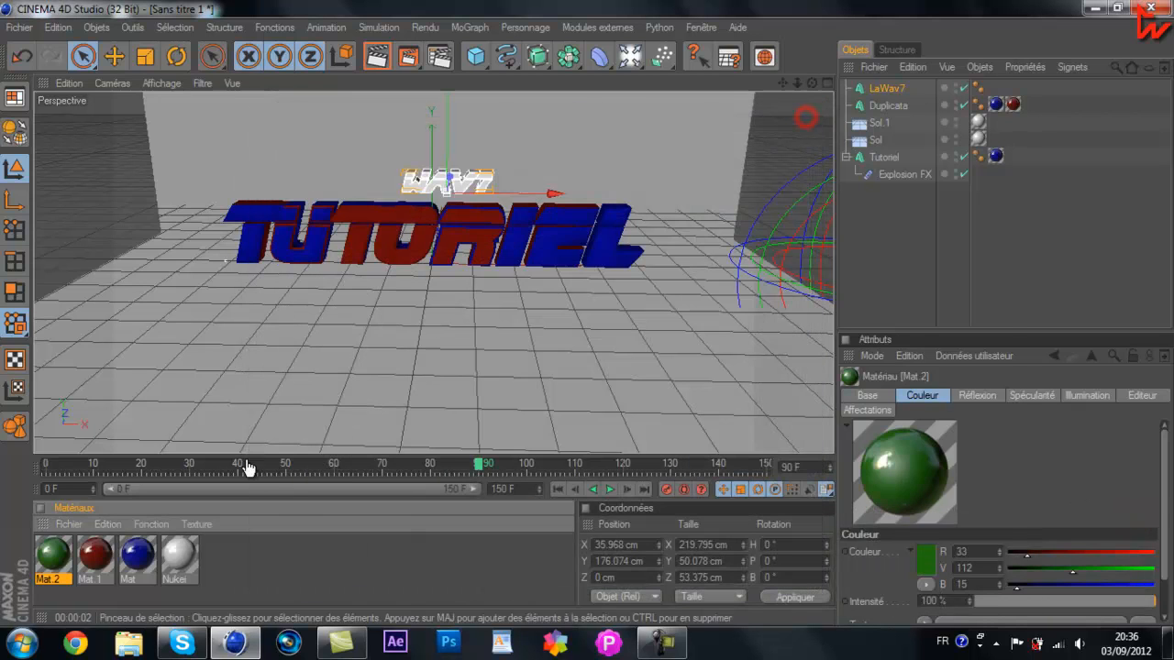
pyautogui.moveTo(52, 557); pyautogui.dragTo(882, 96)
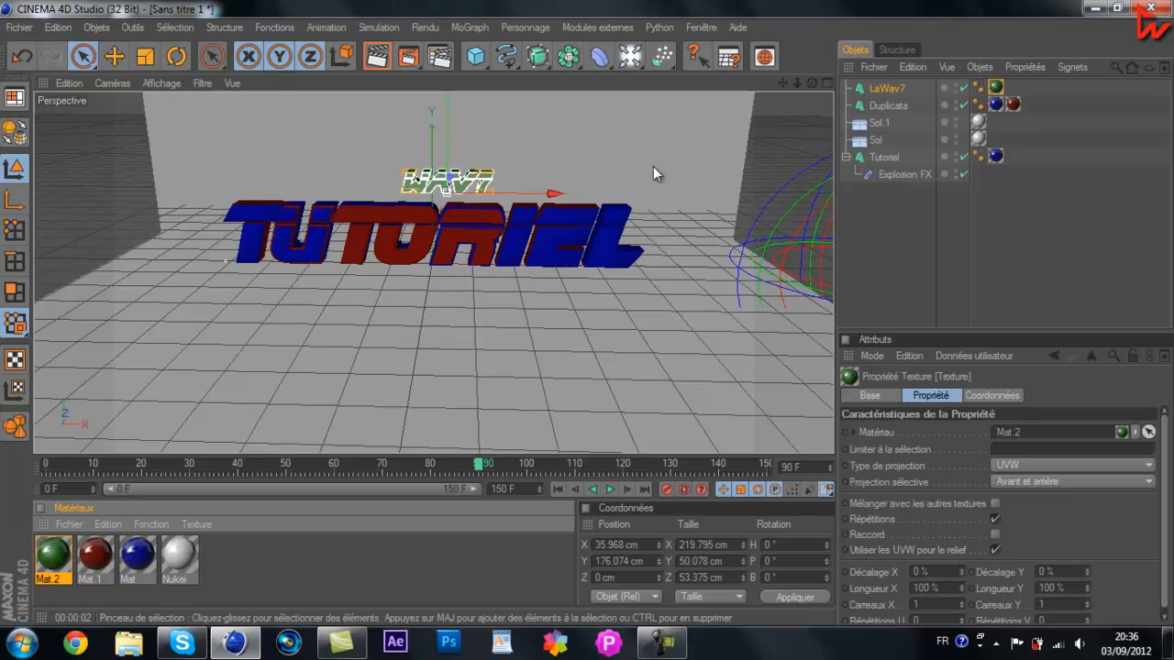
# - Add an Explosion deformer and nest it under the LaWav7 text object
pyautogui.click(475, 56)
pyautogui.click(485, 55)
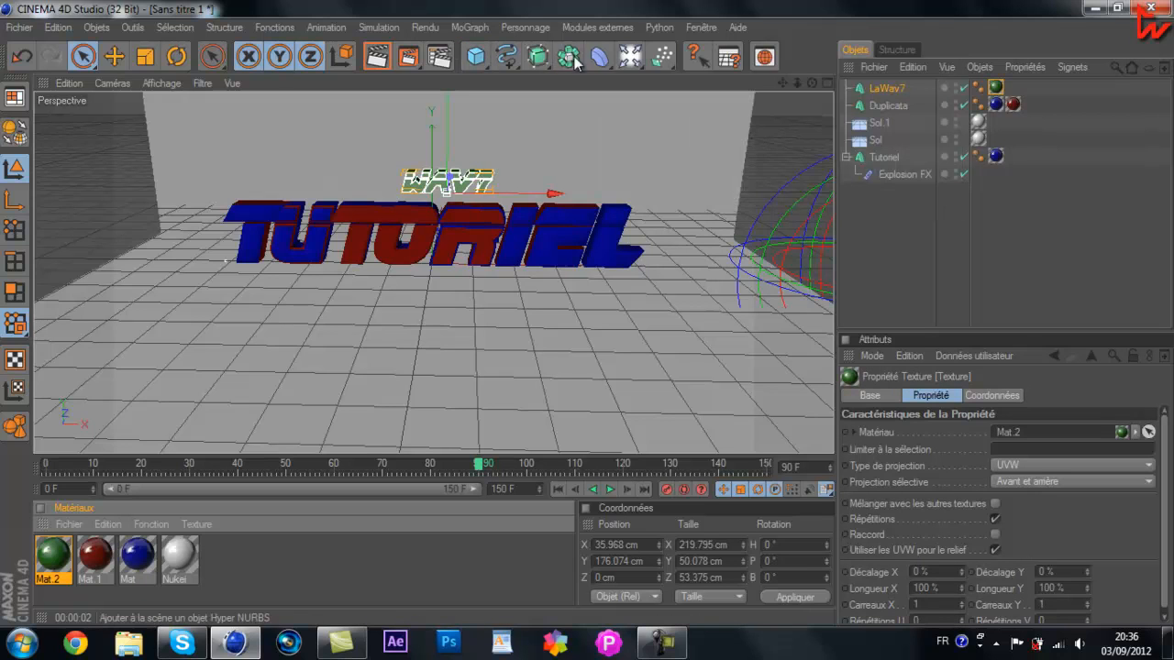
pyautogui.click(602, 58)
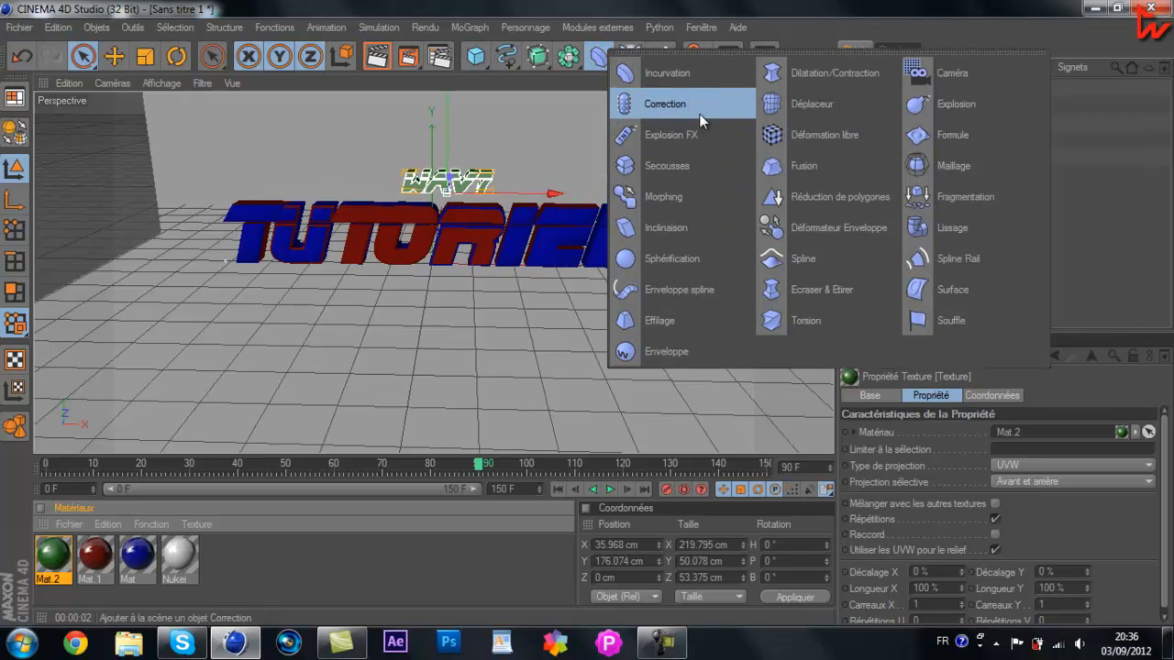
pyautogui.click(950, 107)
pyautogui.moveTo(432, 246); pyautogui.dragTo(513, 185)
pyautogui.moveTo(887, 88); pyautogui.dragTo(890, 104)
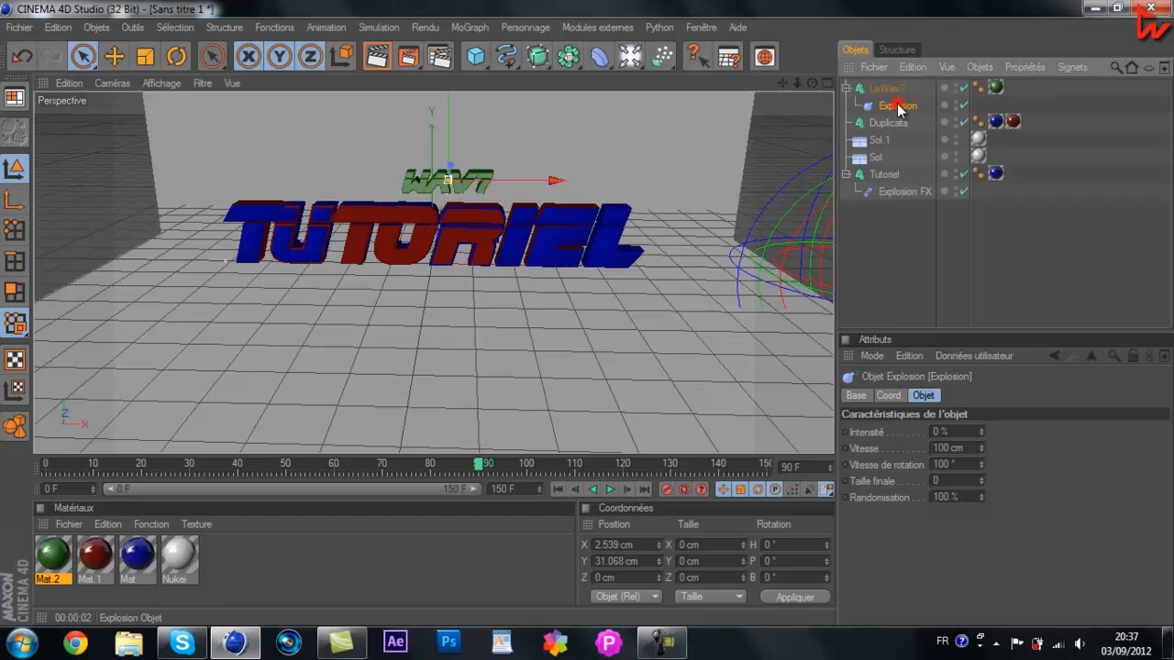
# - Set the Explosion deformer's intensity to 100% and keyframe it at frame 0
pyautogui.doubleClick(953, 432)
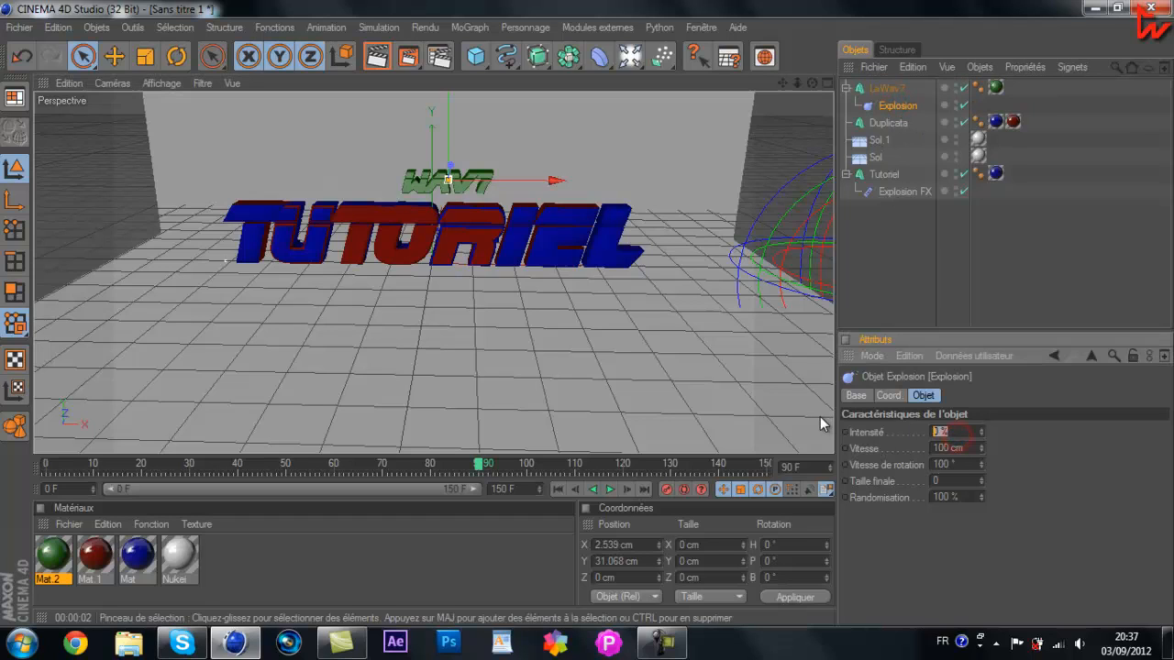
pyautogui.write('100')
pyautogui.click(960, 530)
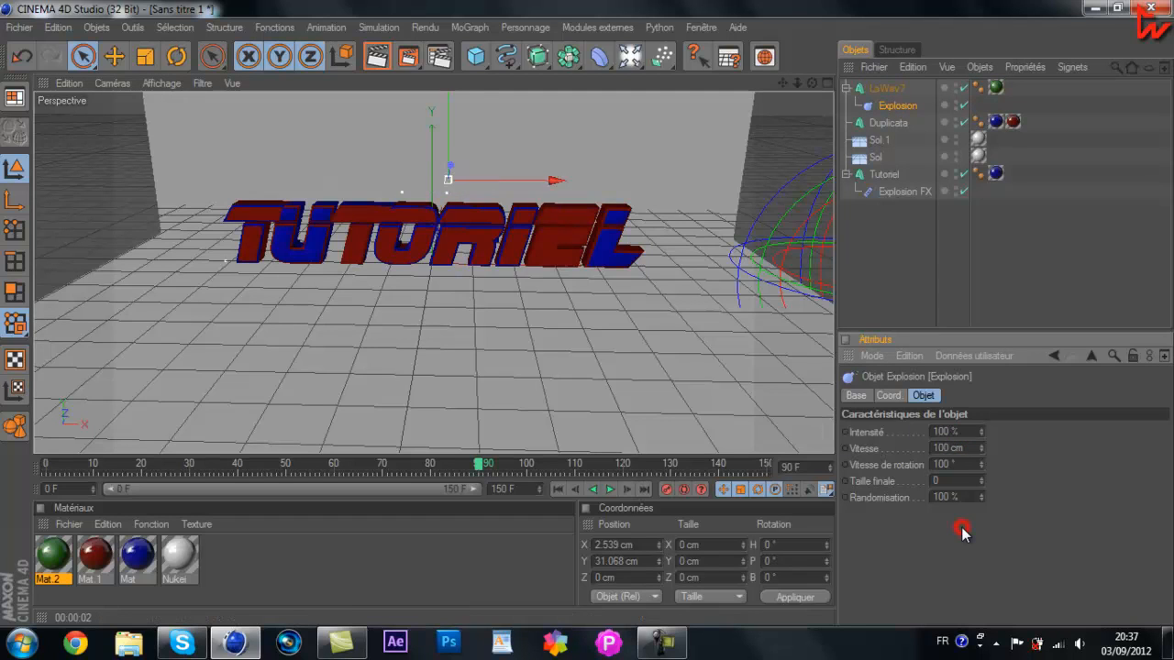
pyautogui.click(560, 489)
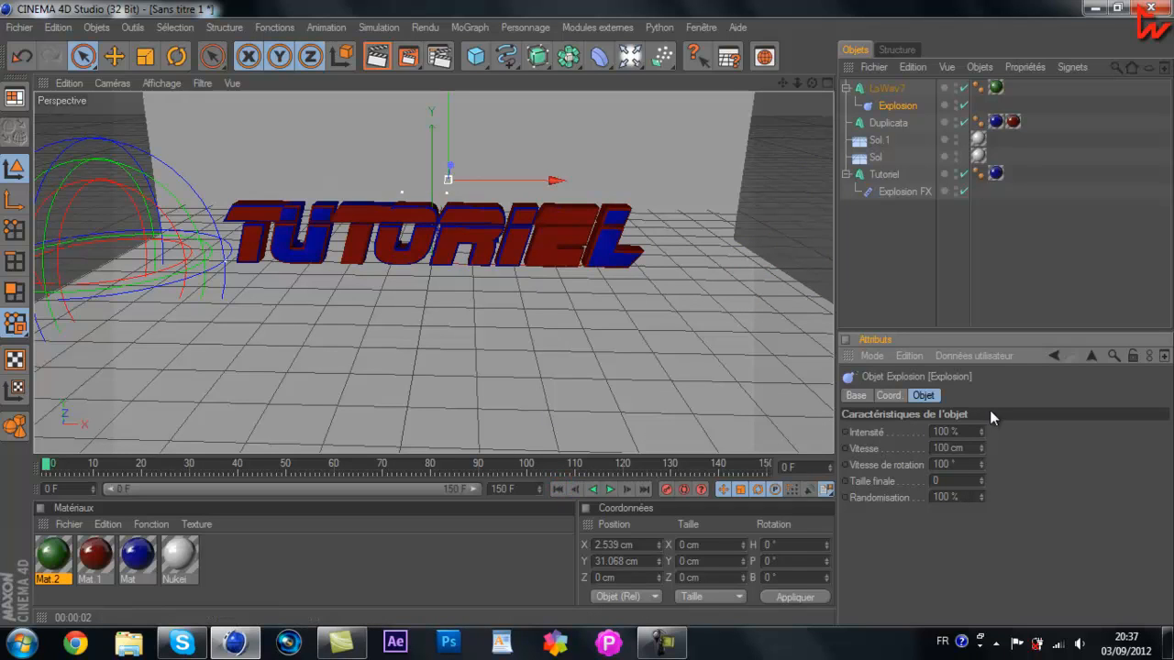
pyautogui.keyDown('ctrl'); pyautogui.click(845, 432); pyautogui.keyUp('ctrl')
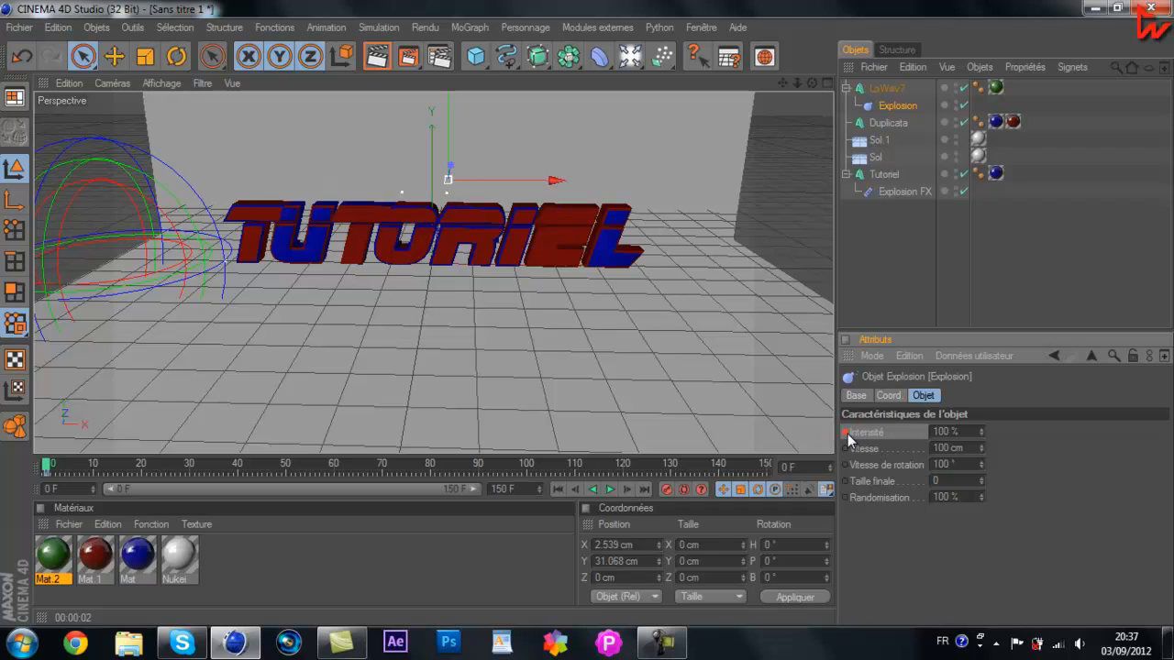
# - Keyframe the Explosion deformer's intensity at 20% on frame 40
pyautogui.click(383, 465)
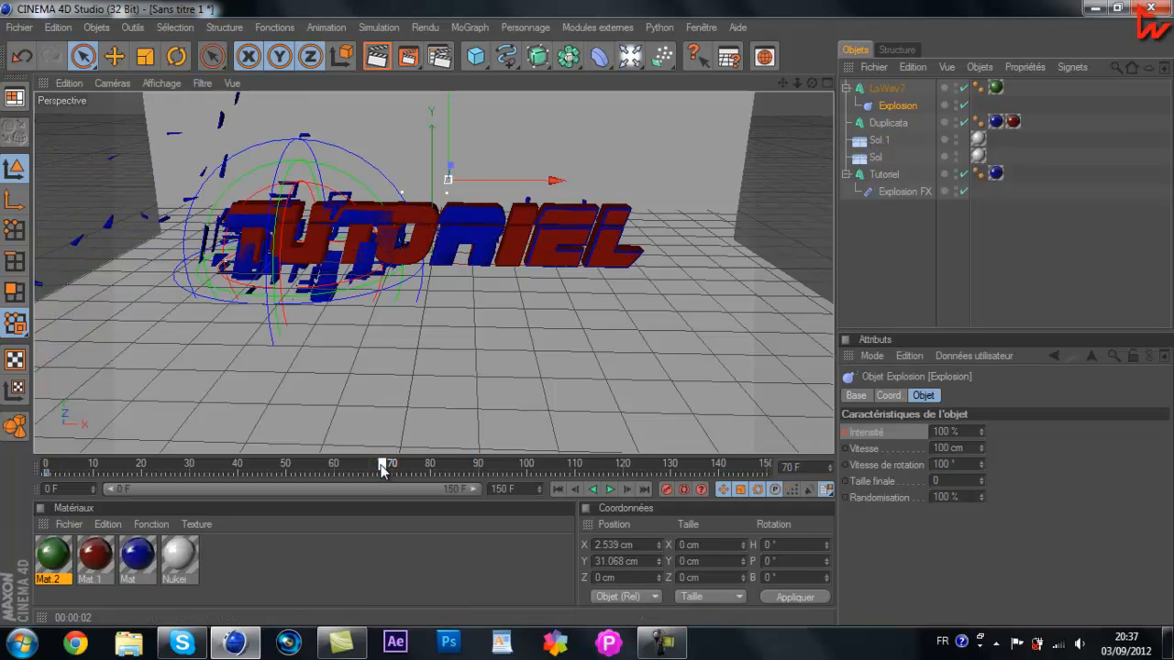
pyautogui.click(963, 428)
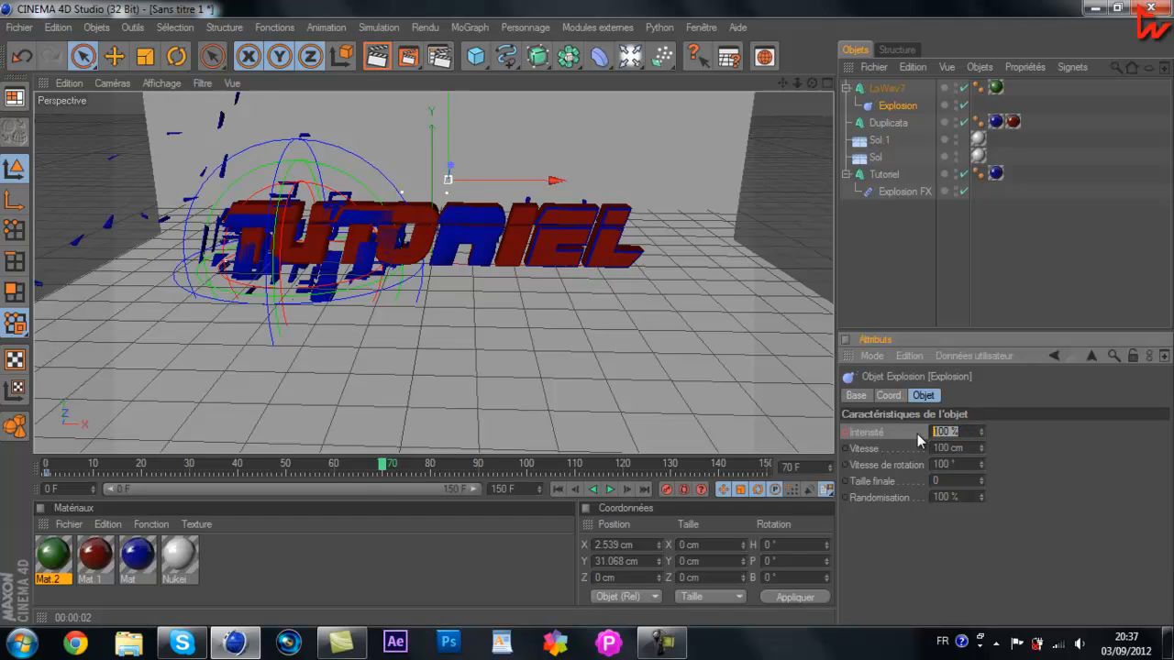
pyautogui.write('20')
pyautogui.press('Return')
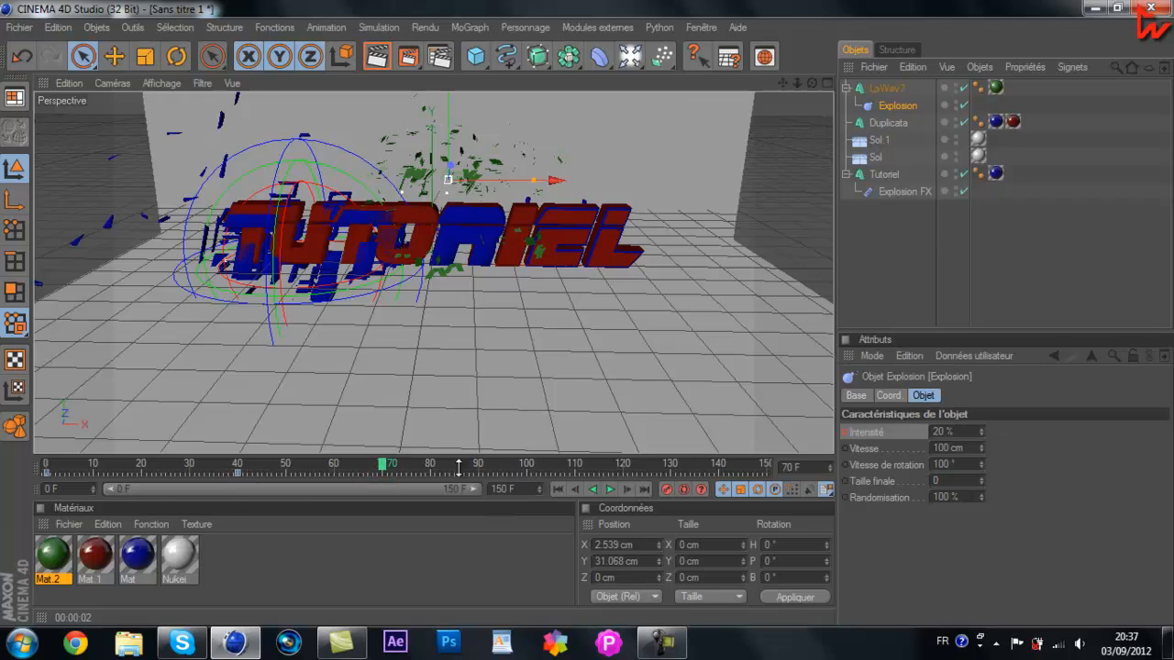
# - Set the Explosion deformer's intensity to 70% and keyframe it at frame 70
pyautogui.click(966, 428)
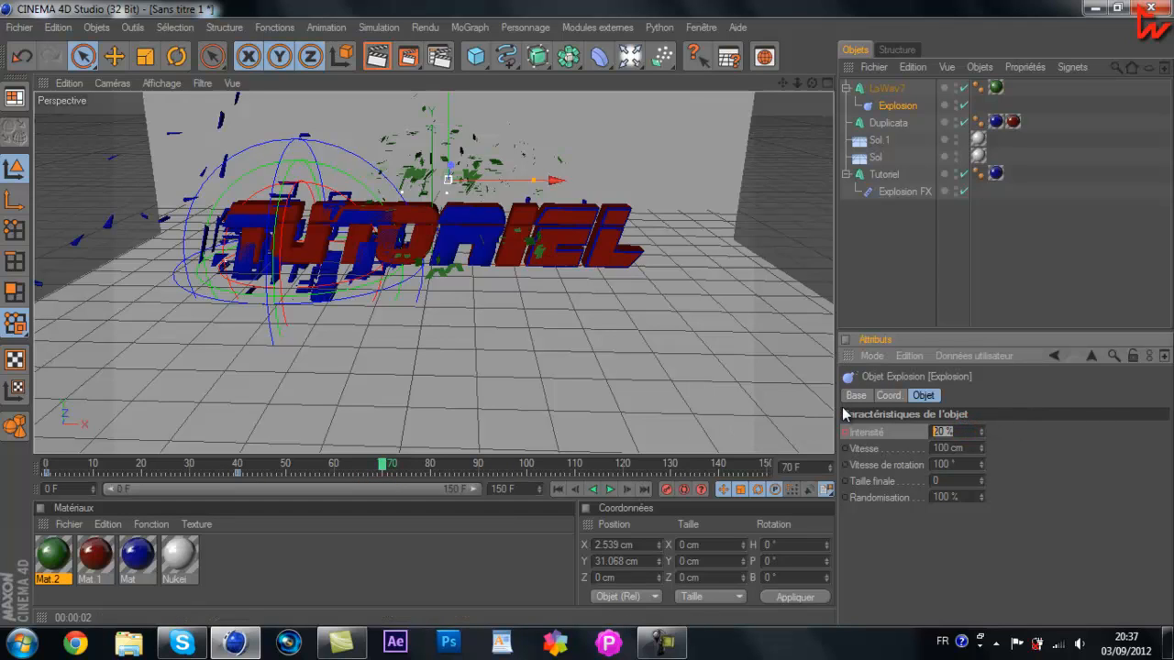
pyautogui.write('70')
pyautogui.click(842, 427)
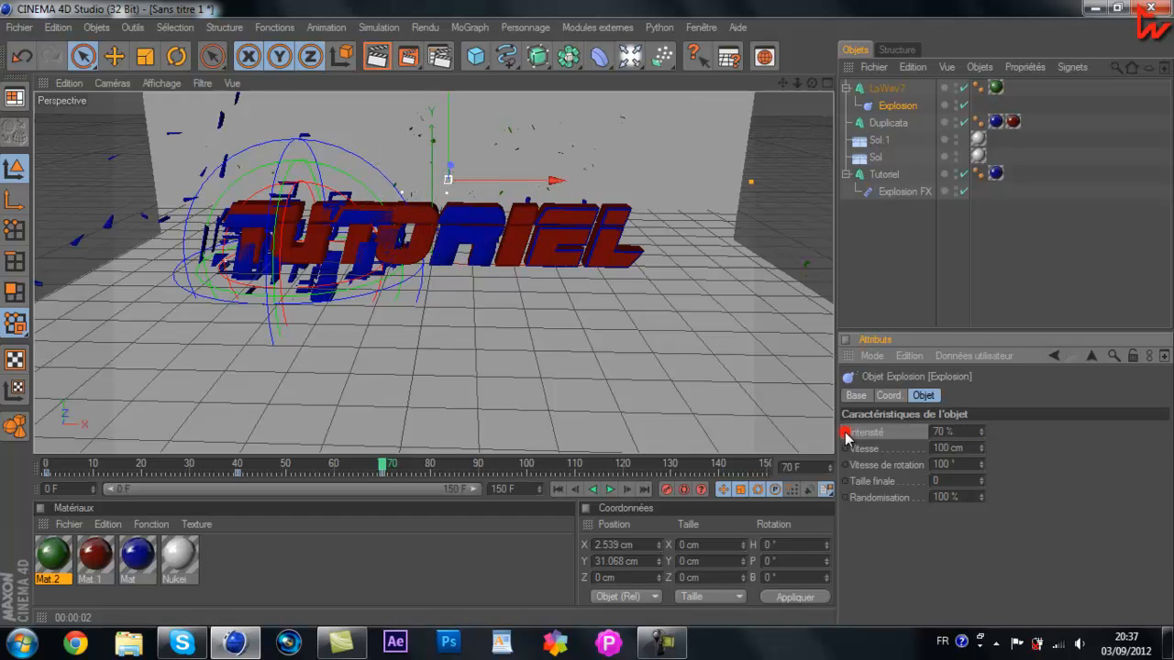
# - Set the Explosion deformer's intensity to 0% at frame 100 and keyframe it
pyautogui.click(526, 465)
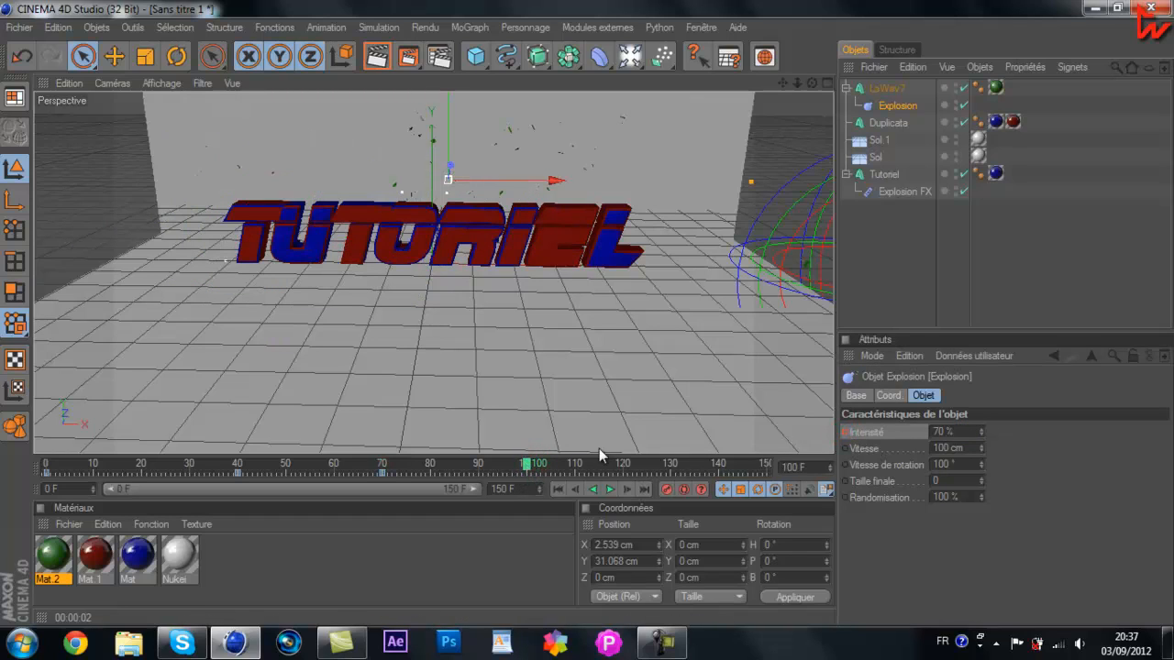
pyautogui.doubleClick(968, 430)
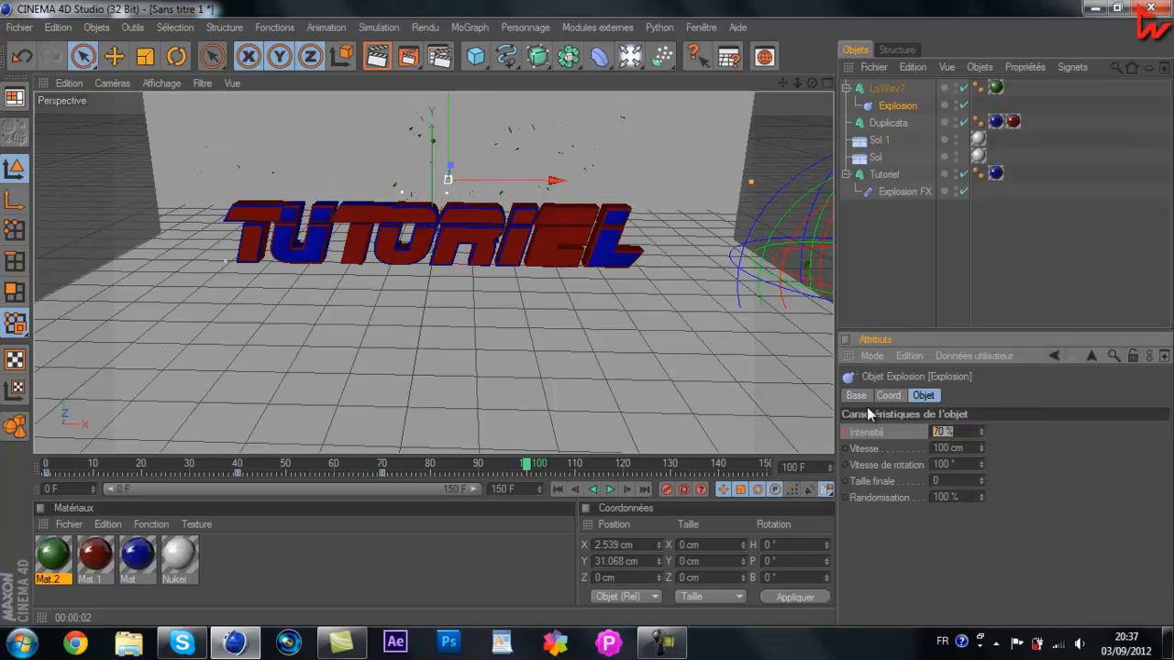
pyautogui.write('0')
pyautogui.press('Return')
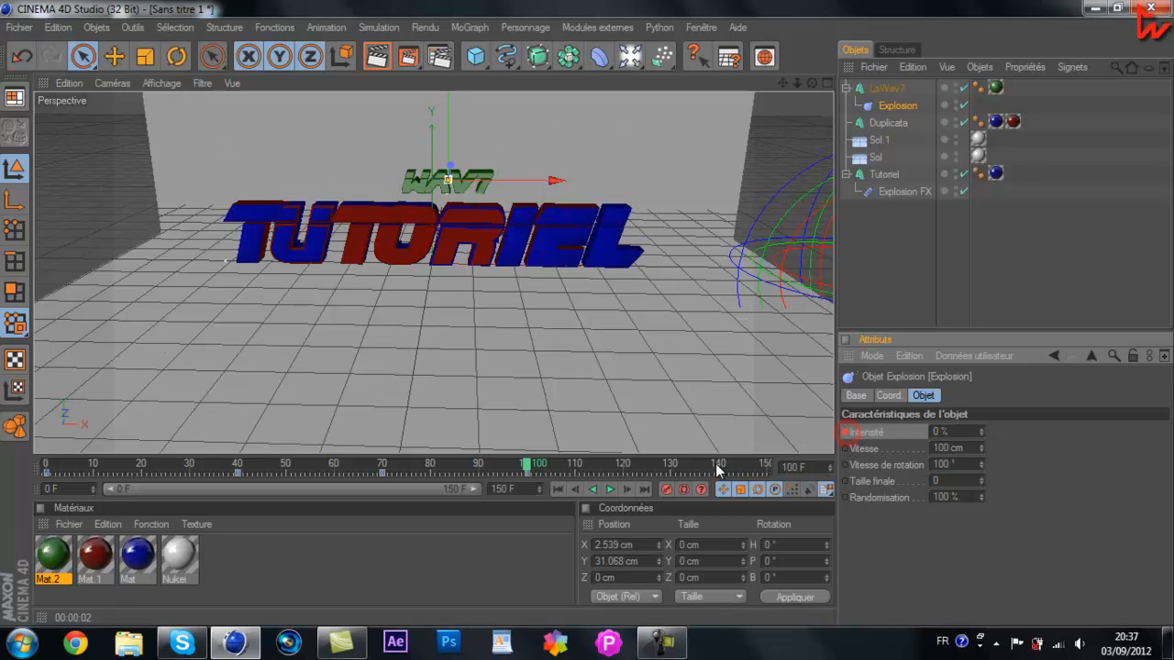
# - Play the animation from the first frame to preview the Wav7 text's explosion, and stop it once the text is assembled
pyautogui.click(558, 489)
pyautogui.click(610, 489)
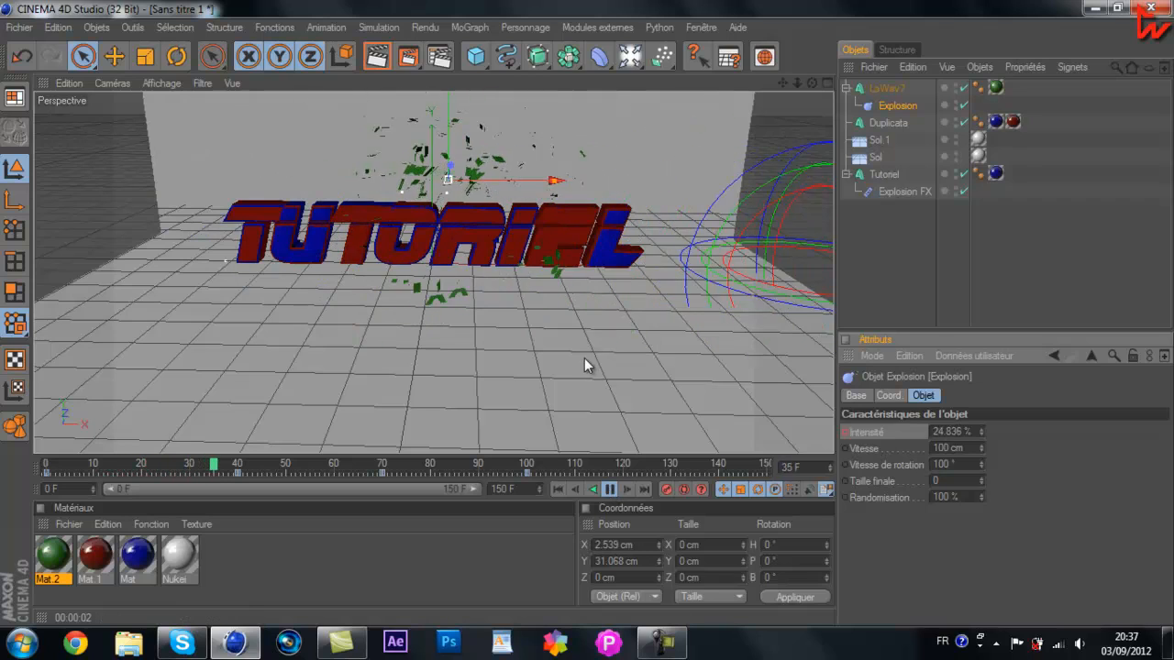
pyautogui.scroll(-2, 584, 357)
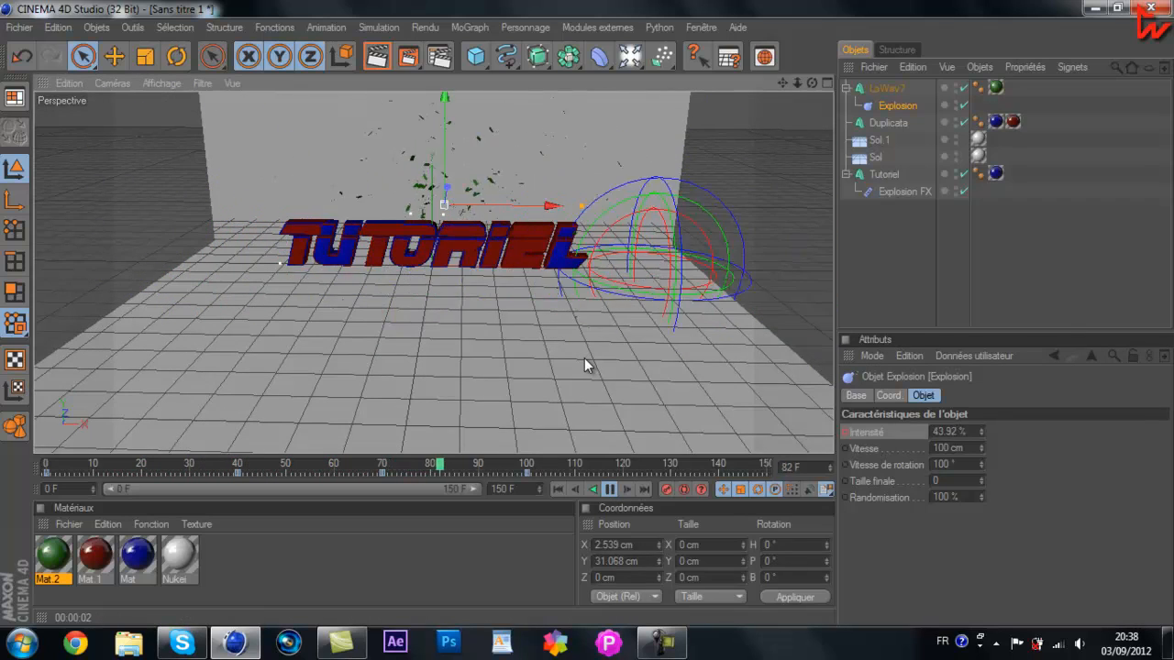
pyautogui.click(595, 490)
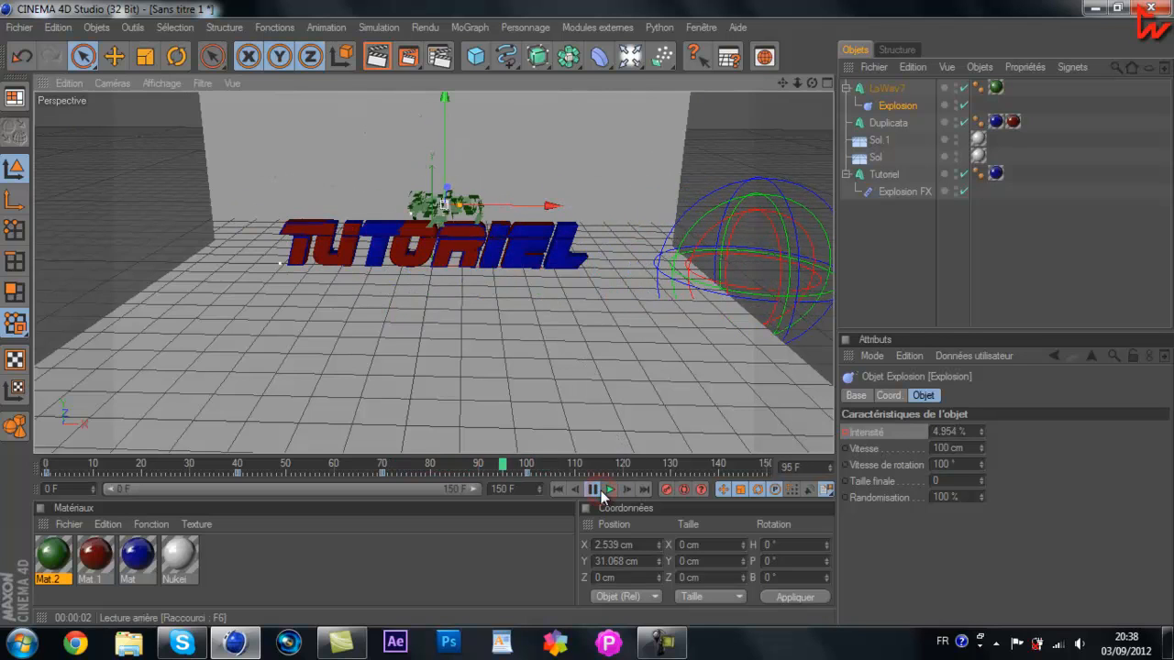
pyautogui.click(608, 490)
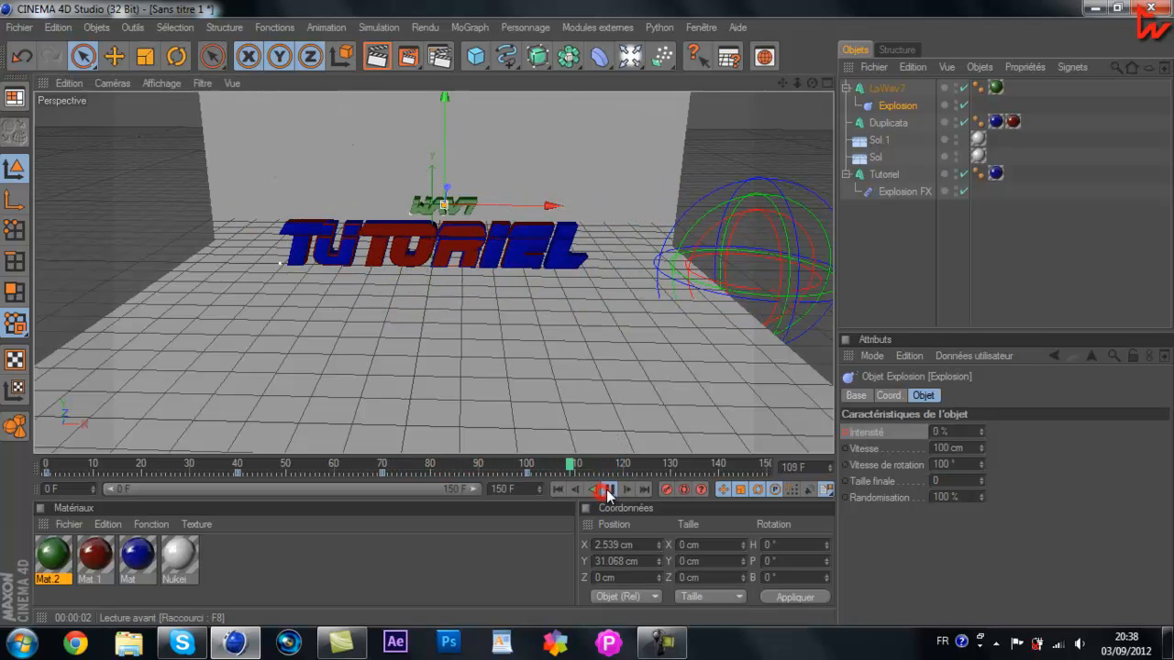
pyautogui.click(607, 489)
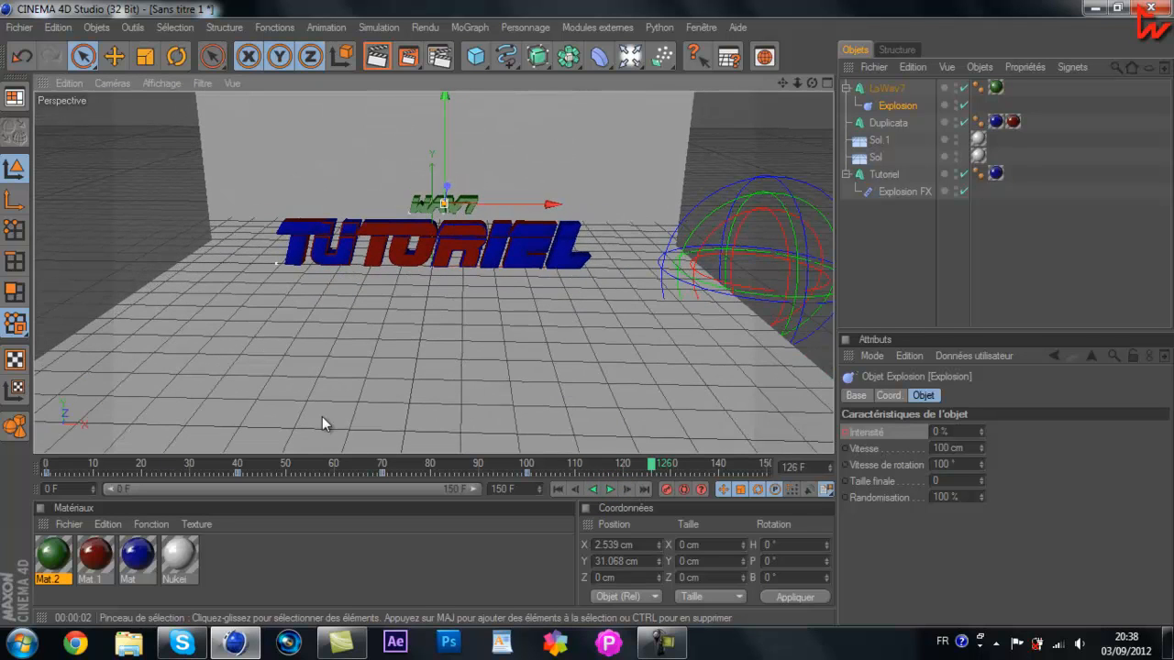
# - Change the colour of the green material Mat.2 to black, RGB 0, 0, 0
pyautogui.click(37, 550)
pyautogui.doubleClick(37, 550)
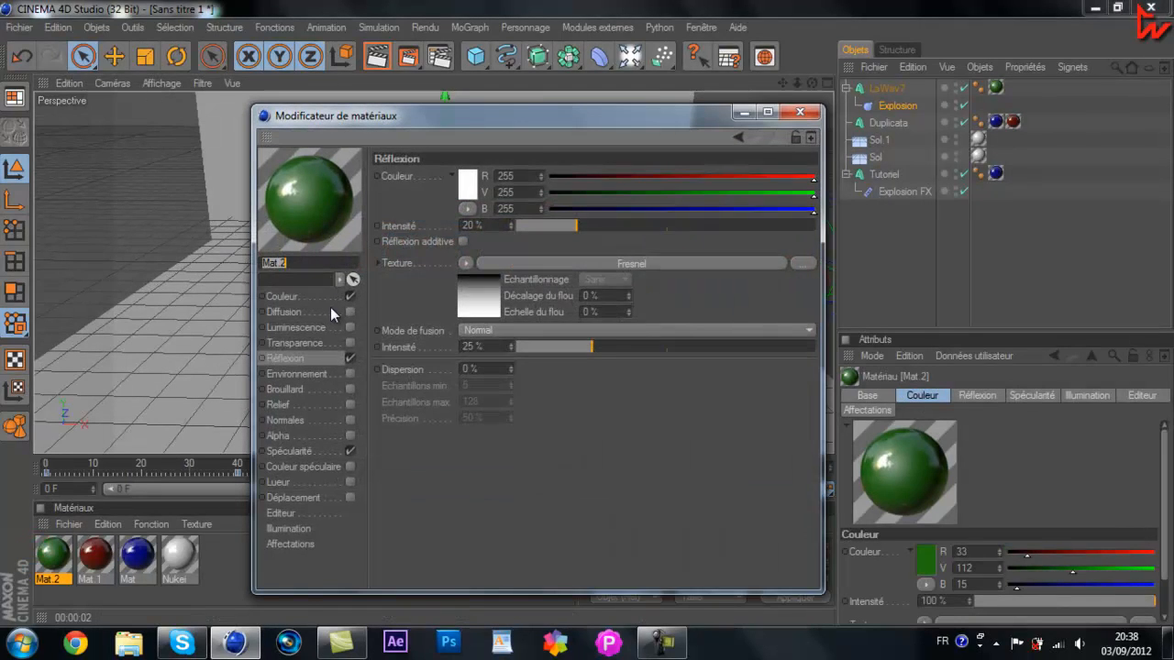
pyautogui.click(329, 301)
pyautogui.moveTo(502, 113); pyautogui.dragTo(692, 171)
pyautogui.click(650, 234)
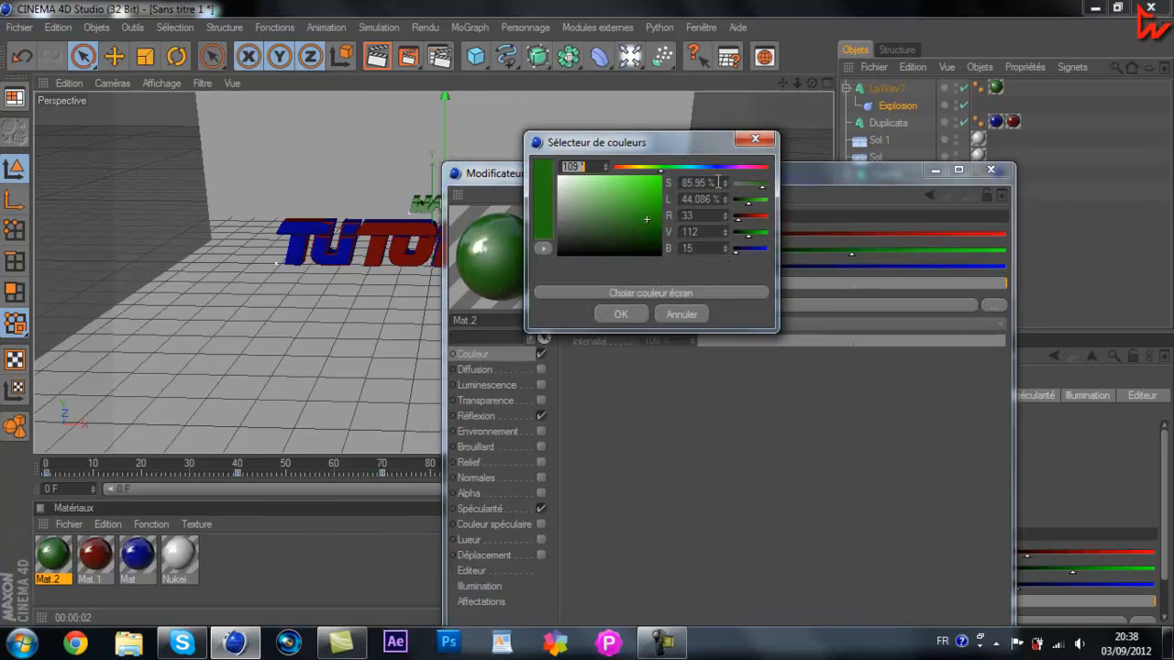
pyautogui.click(637, 256)
pyautogui.click(621, 314)
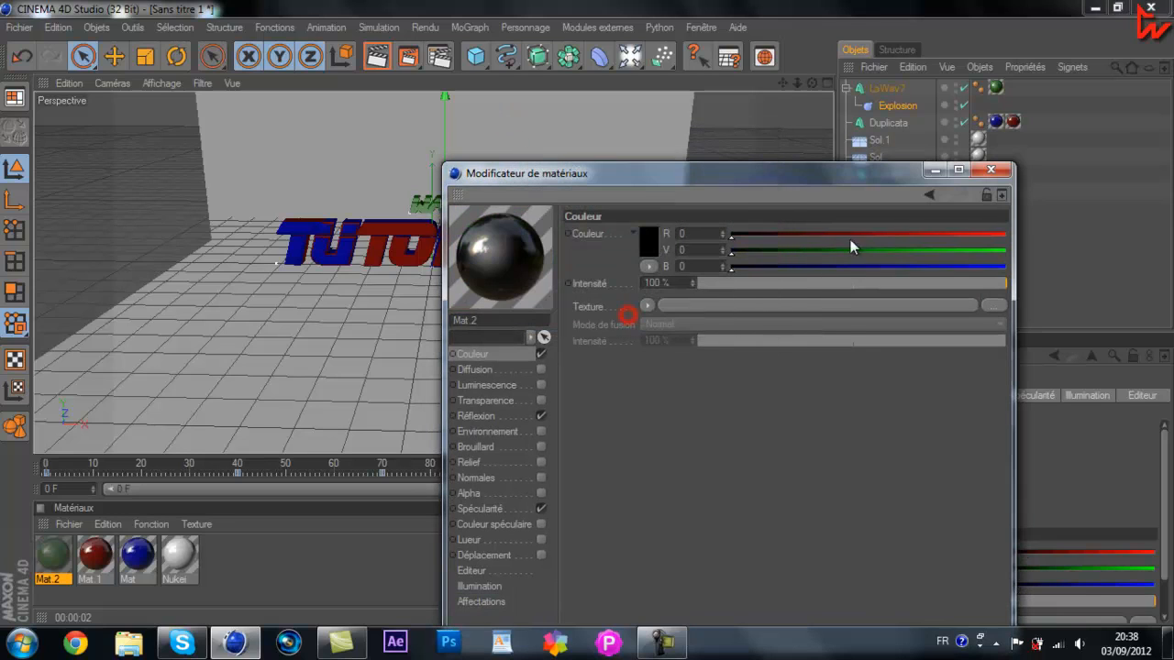
# - Disable specularity on the black material and close the material editor
pyautogui.click(535, 508)
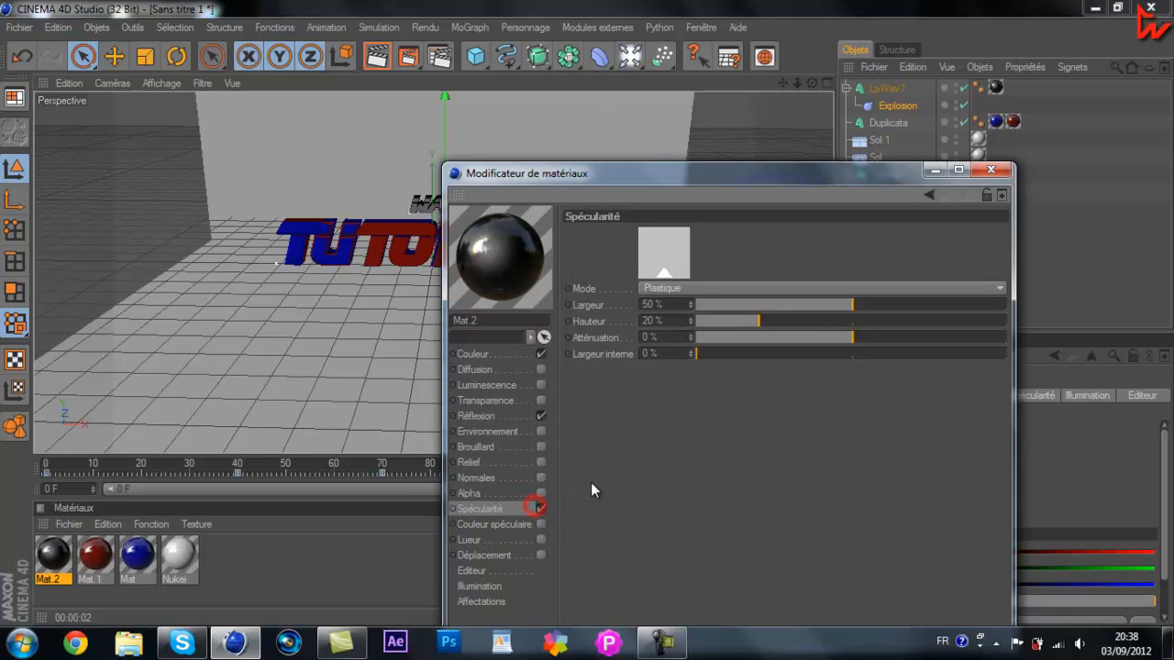
pyautogui.click(541, 509)
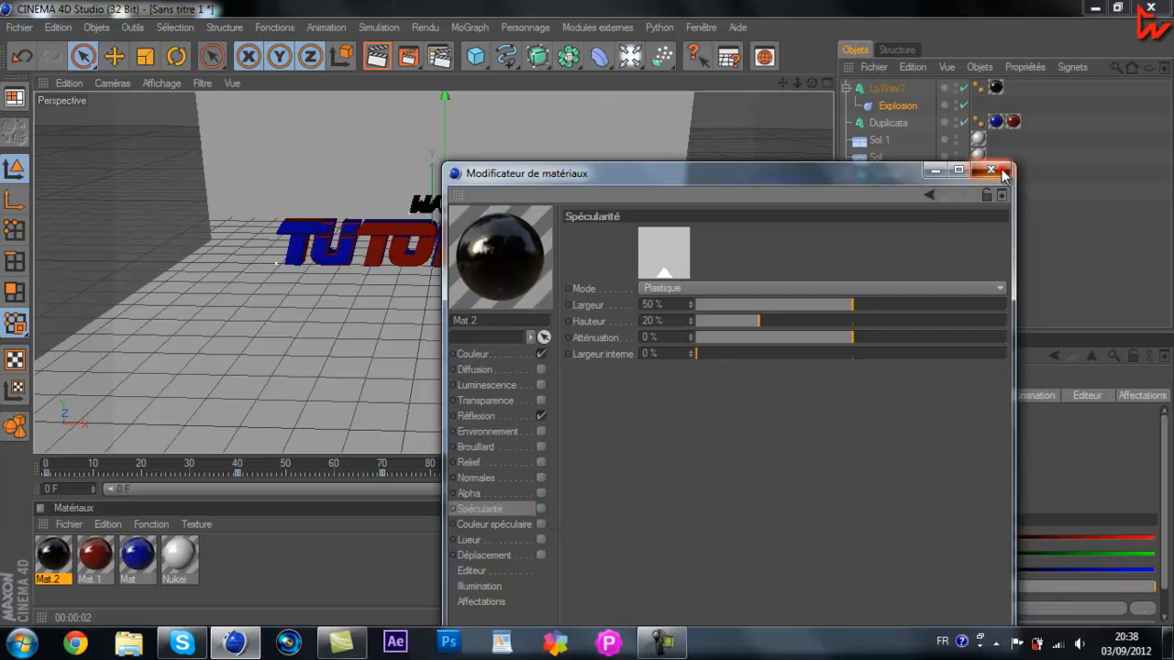
pyautogui.click(991, 170)
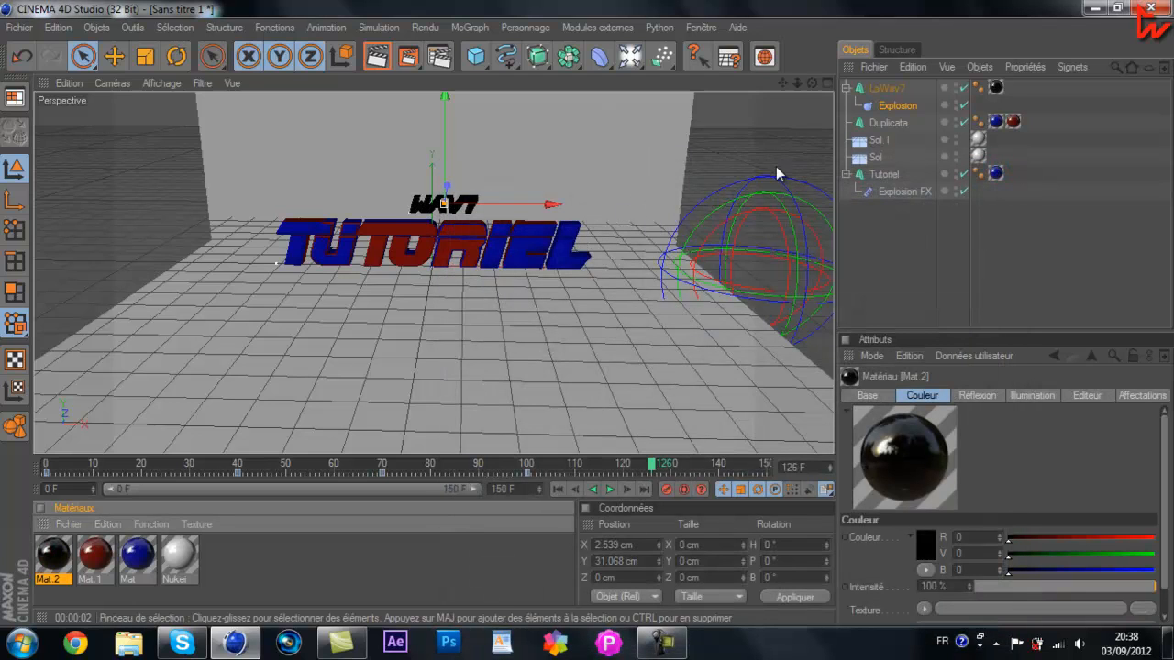
# - Collapse the LaWav7 and Tutoriel hierarchies and group the LaWav7, Duplicata and Tutoriel objects into one null object
pyautogui.click(894, 248)
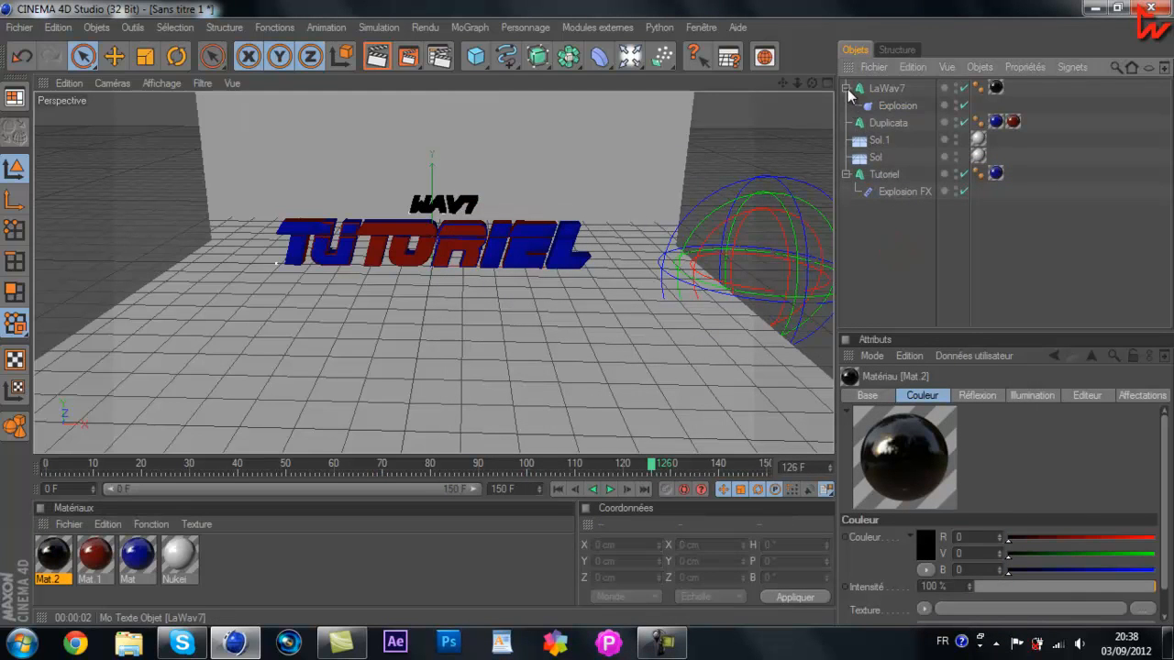
pyautogui.click(845, 88)
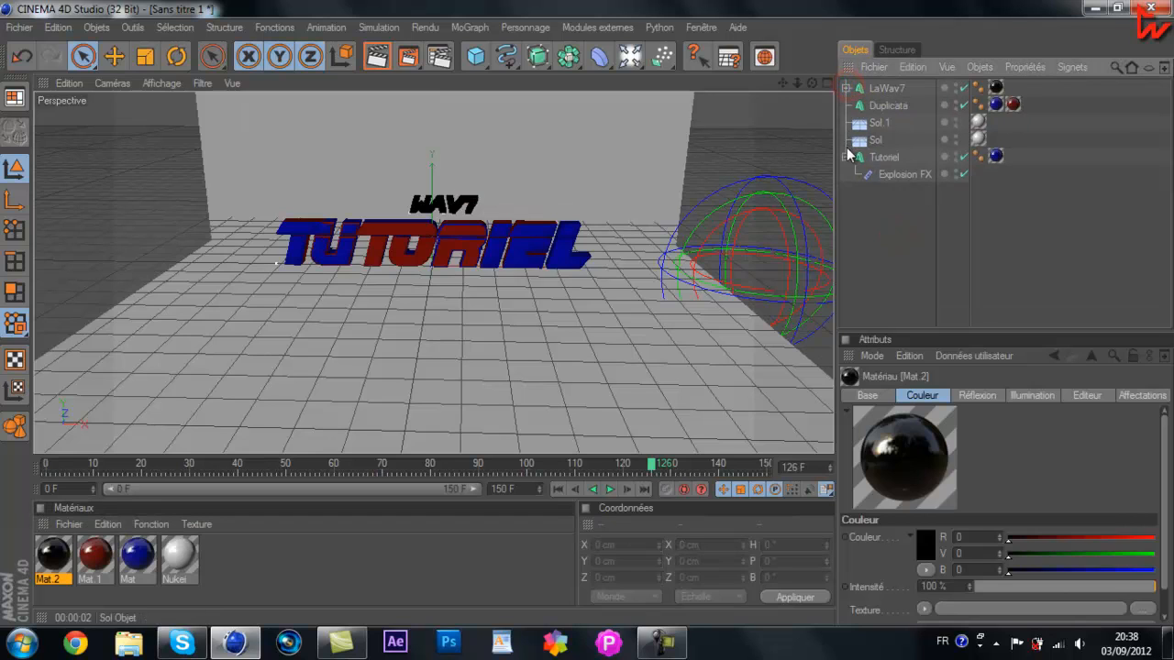
pyautogui.click(846, 157)
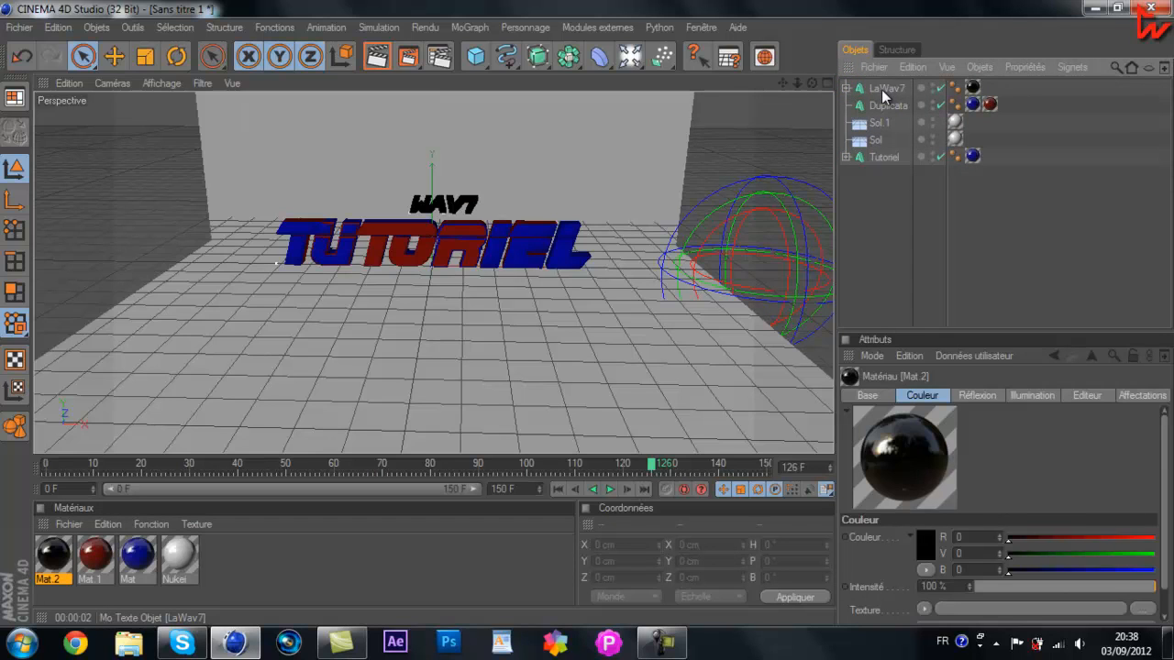
pyautogui.click(883, 90)
pyautogui.keyDown('ctrl'); pyautogui.click(887, 105); pyautogui.keyUp('ctrl')
pyautogui.keyDown('ctrl'); pyautogui.click(884, 157); pyautogui.keyUp('ctrl')
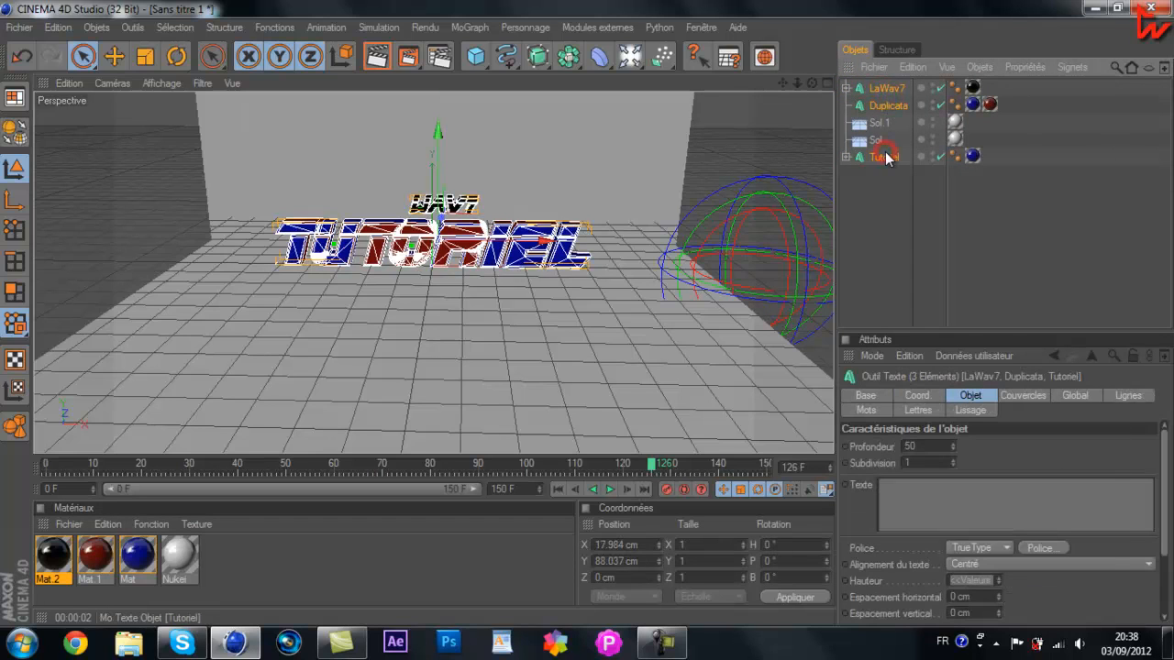
pyautogui.rightClick(886, 158)
pyautogui.click(940, 449)
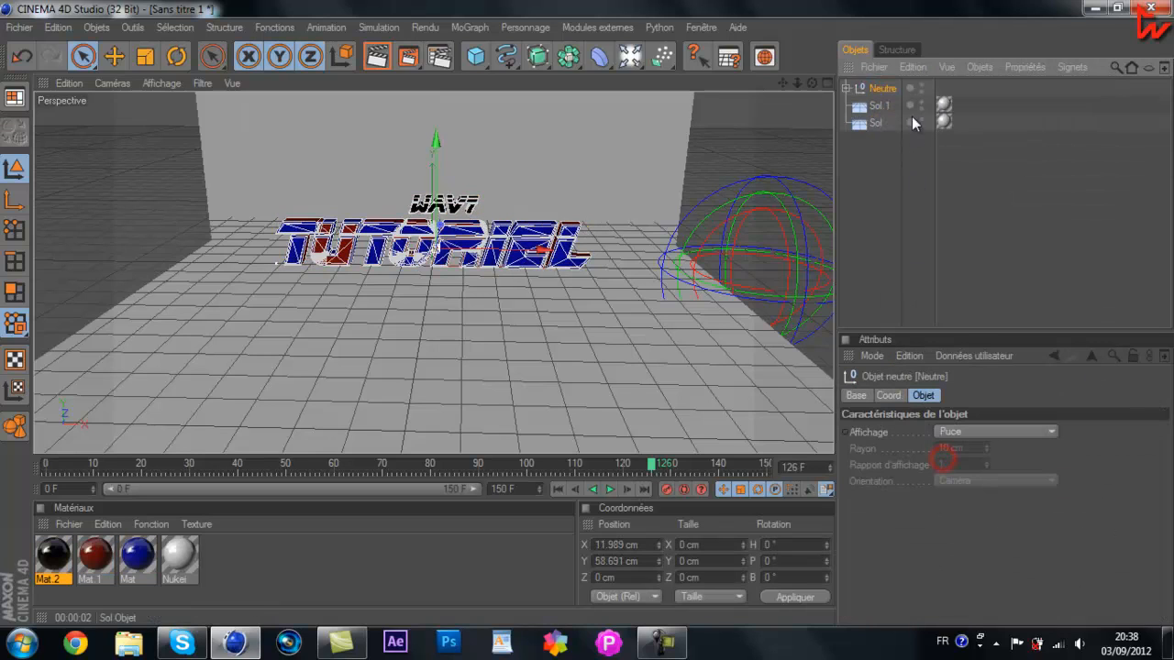
# - Rename the null object that groups the existing texts as "Mo texte" and deselect it
pyautogui.doubleClick(885, 89)
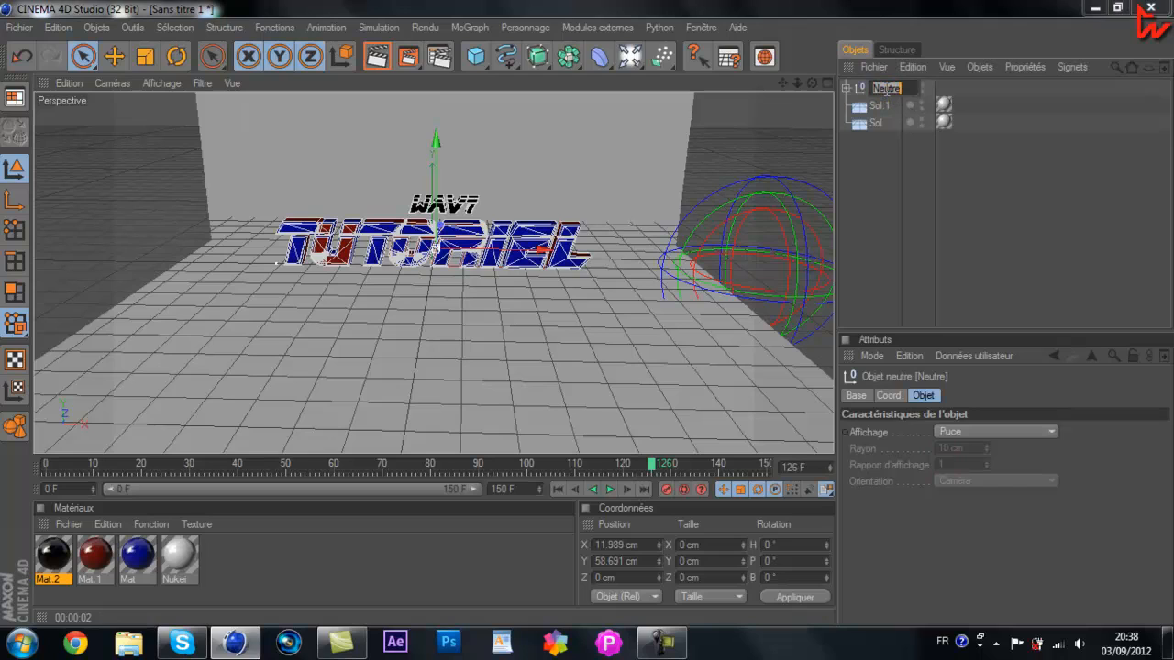
pyautogui.write('Motexte')
pyautogui.click(906, 226)
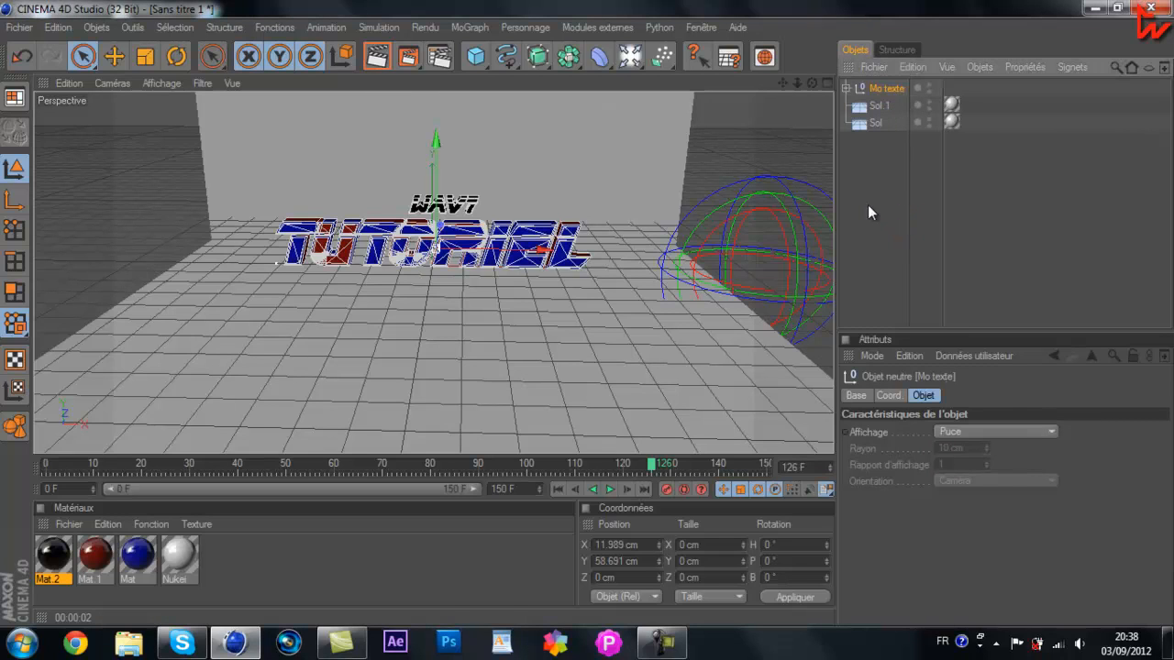
pyautogui.click(880, 218)
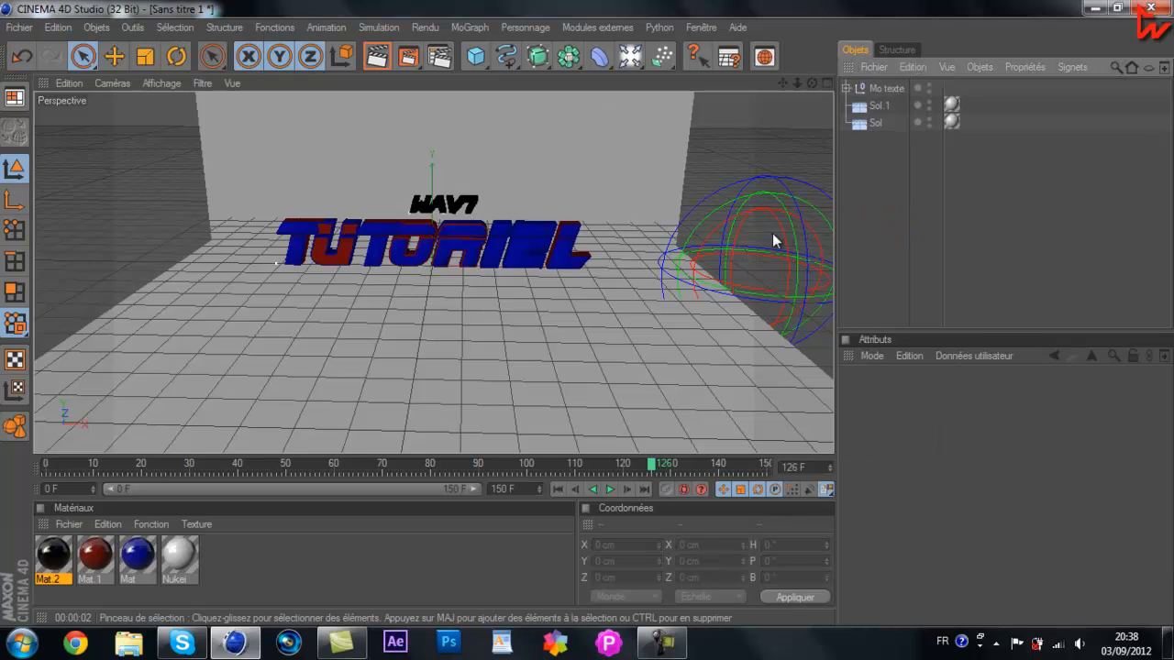
pyautogui.click(473, 27)
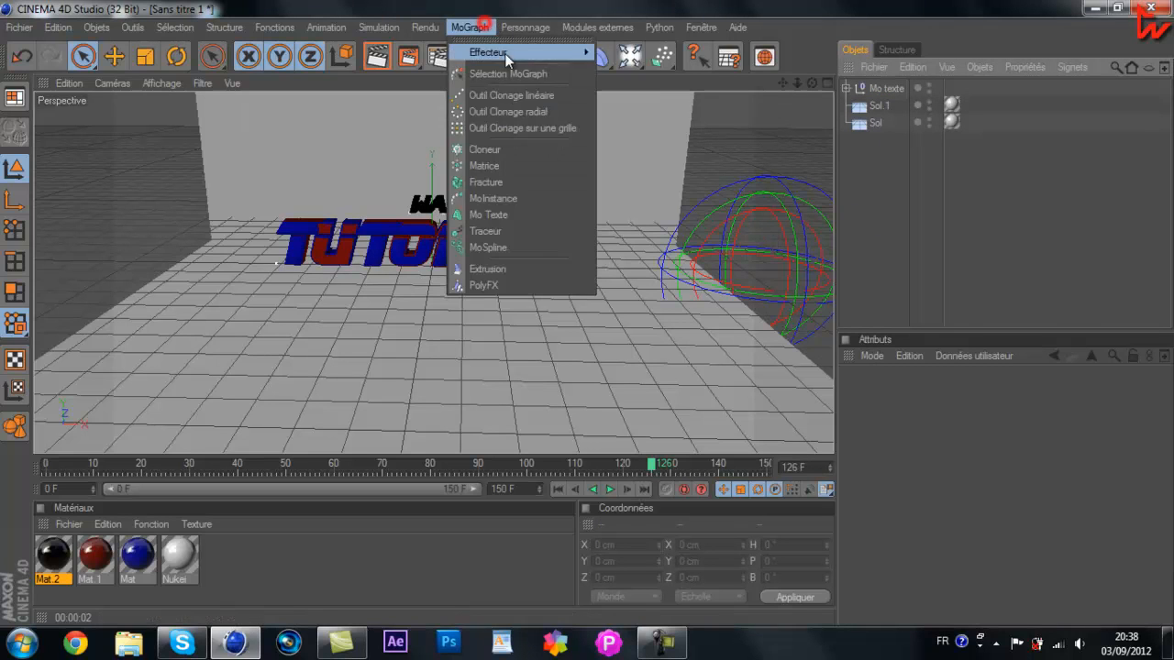
pyautogui.click(492, 214)
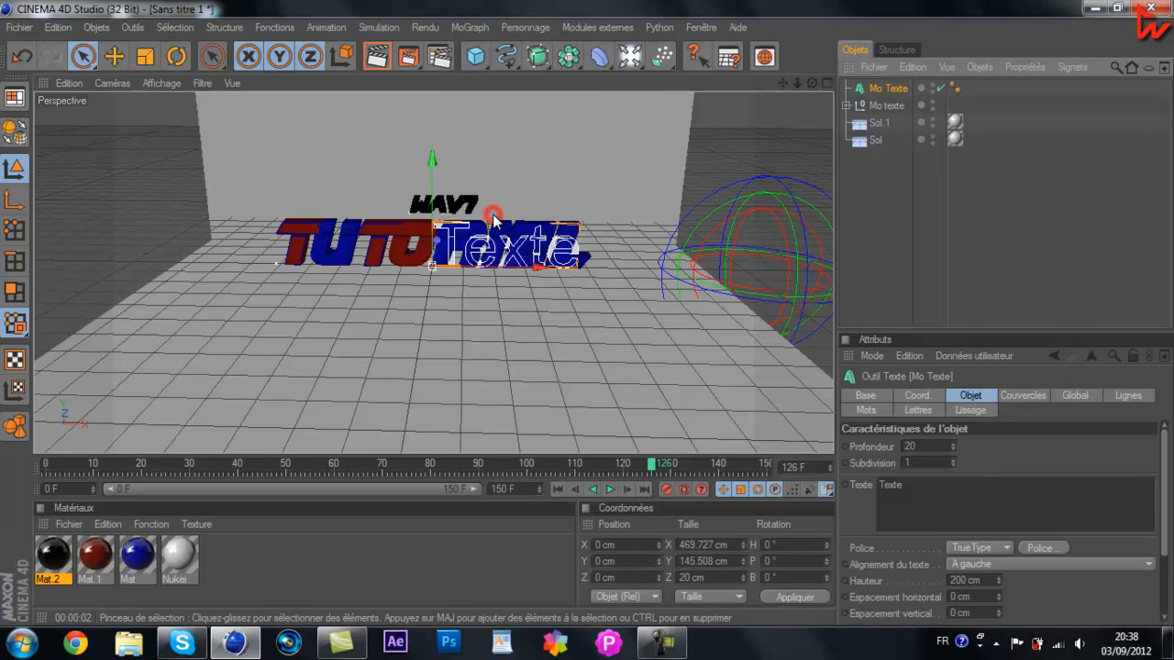
pyautogui.click(908, 487)
pyautogui.write('http.')
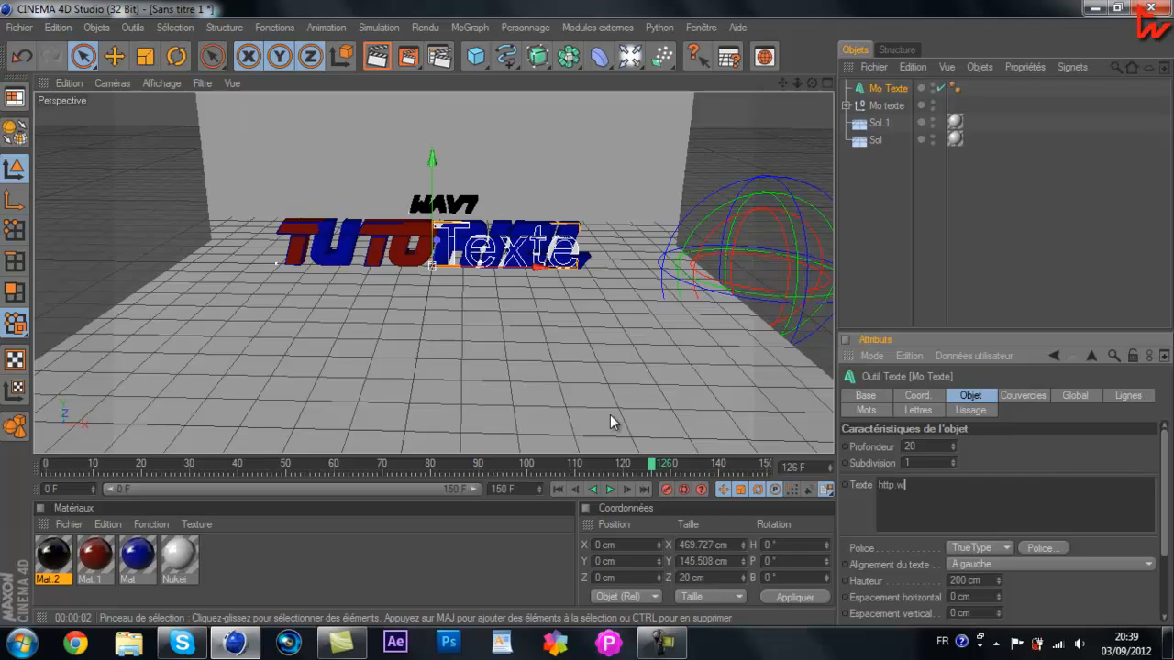
pyautogui.write('ww')
pyautogui.write('/youtu')
pyautogui.press('BackSpace')
pyautogui.press('BackSpace')
pyautogui.press('BackSpace')
pyautogui.press('BackSpace')
pyautogui.press('BackSpace')
pyautogui.press('BackSpace')
pyautogui.press('BackSpace')
pyautogui.write('ww')
pyautogui.write('.youtube.com/user/Wav7')
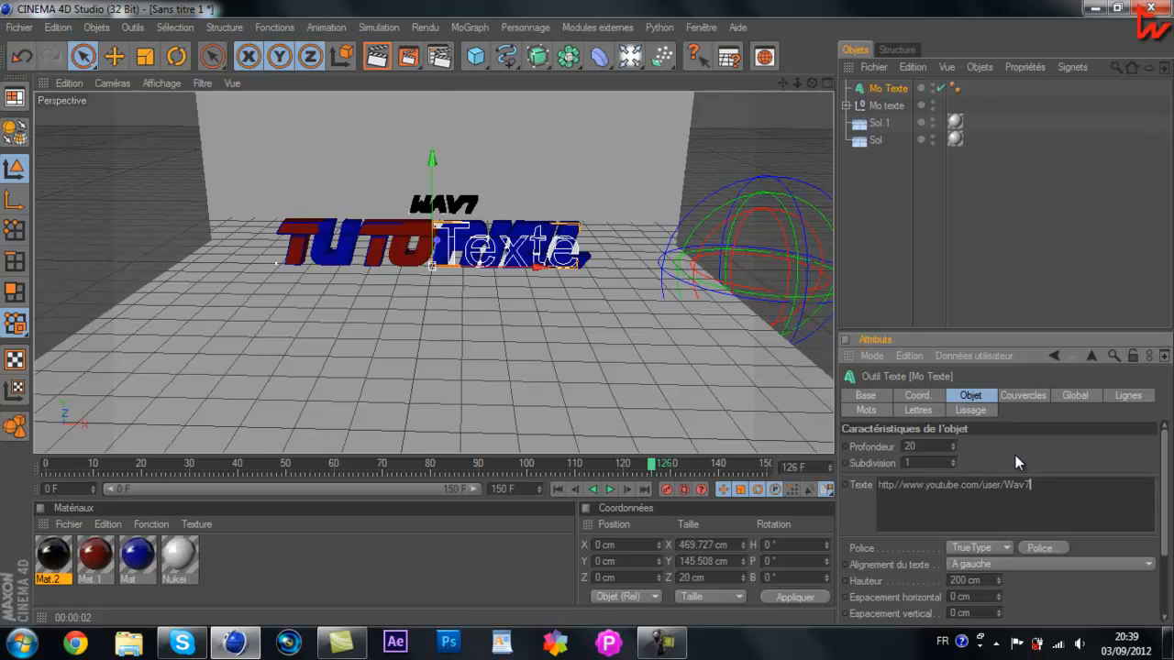
pyautogui.click(1015, 455)
# - Set the URL text's depth to 50 and both its start and end caps to Couvercle et biseau
pyautogui.doubleClick(923, 446)
pyautogui.write('50')
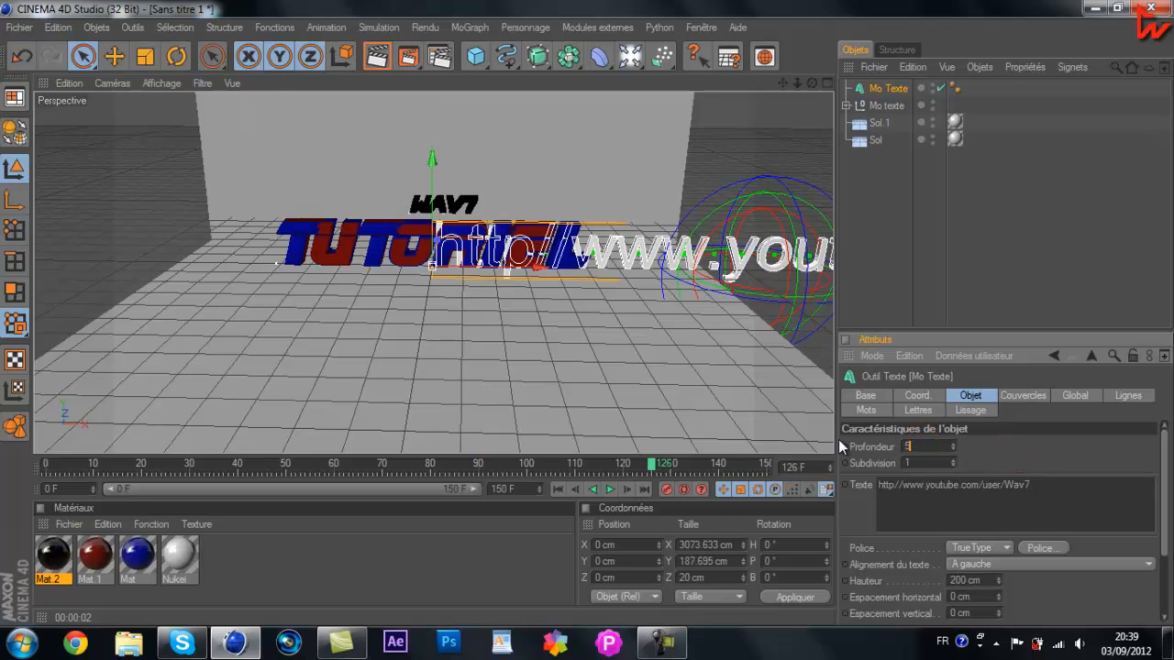
pyautogui.click(1008, 399)
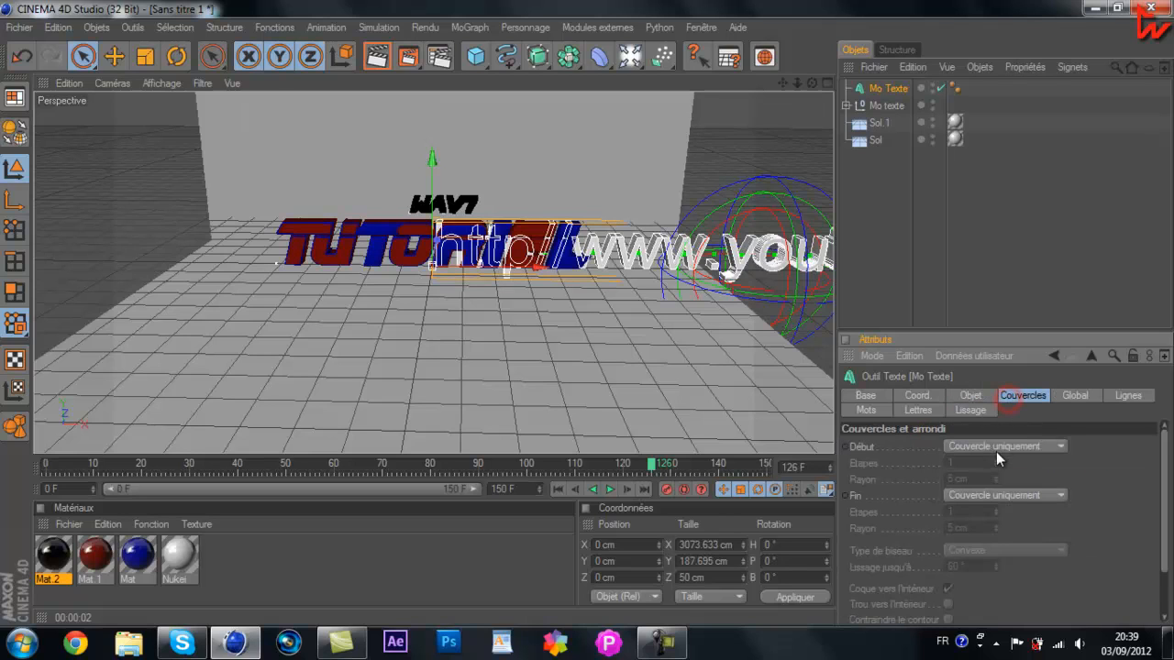
pyautogui.click(992, 495)
pyautogui.click(995, 507)
pyautogui.click(1003, 550)
pyautogui.click(980, 558)
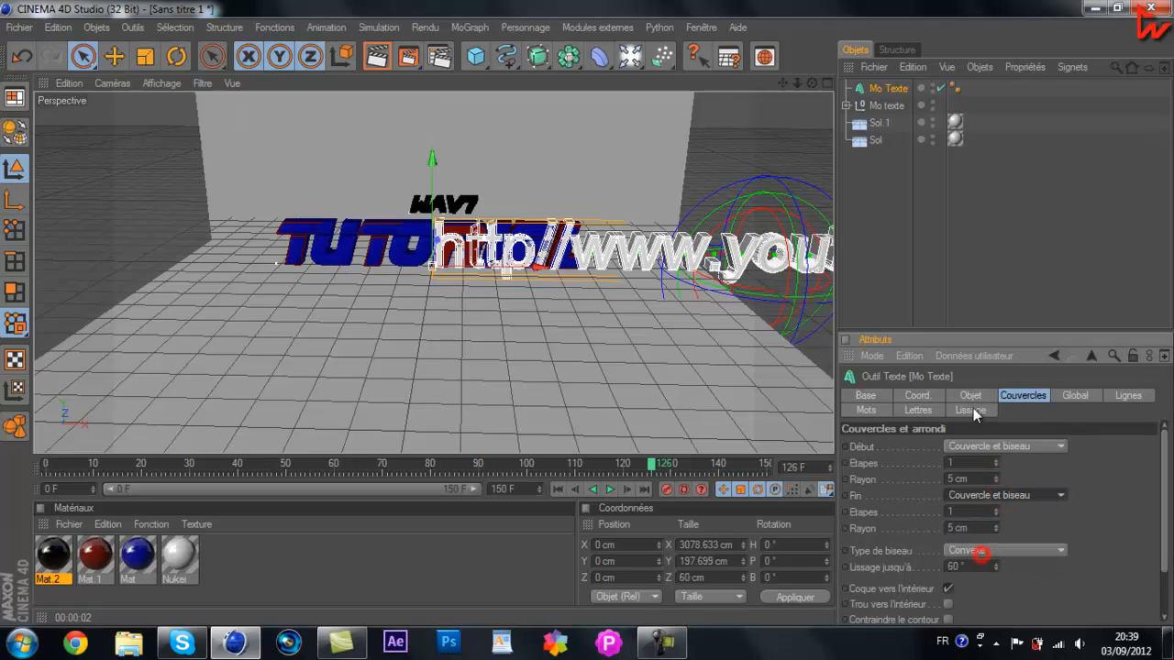
# - Change the URL text's font to SummerBlacktop
pyautogui.click(971, 410)
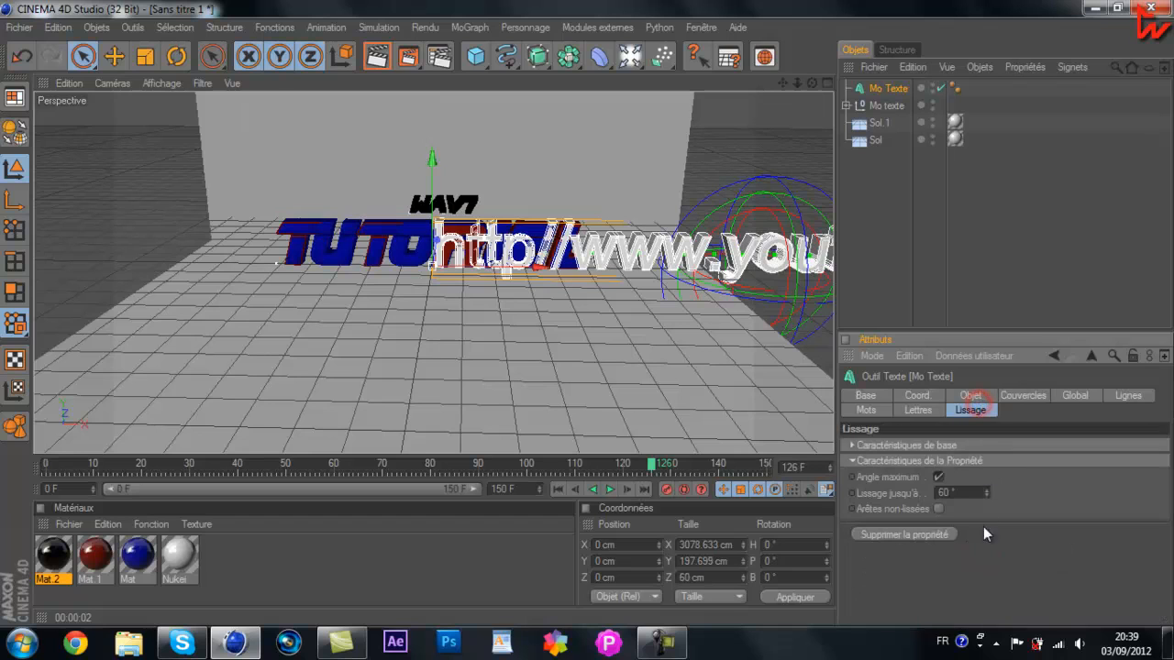
pyautogui.click(970, 395)
pyautogui.click(1039, 548)
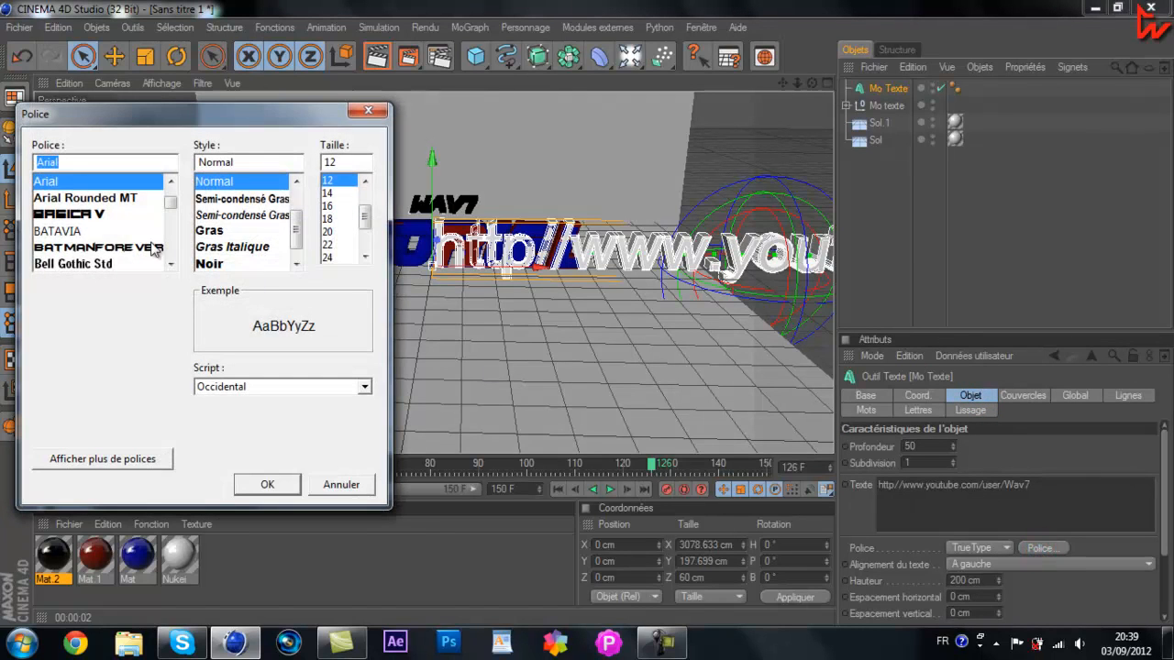
pyautogui.click(169, 205)
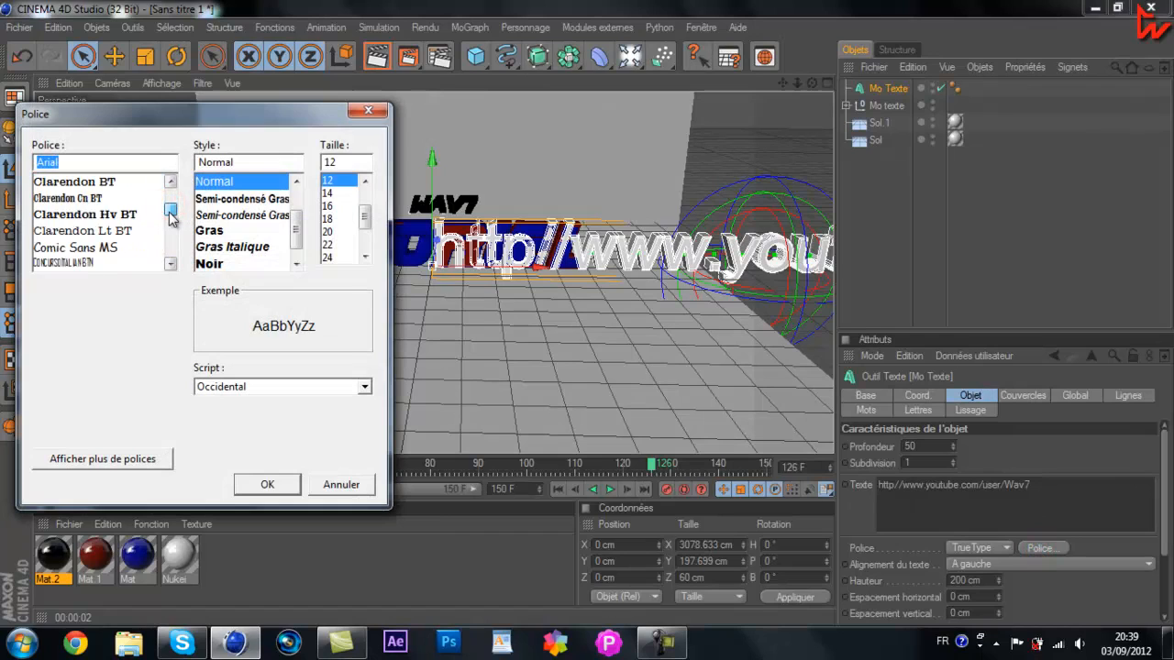
pyautogui.click(170, 265)
pyautogui.click(171, 265)
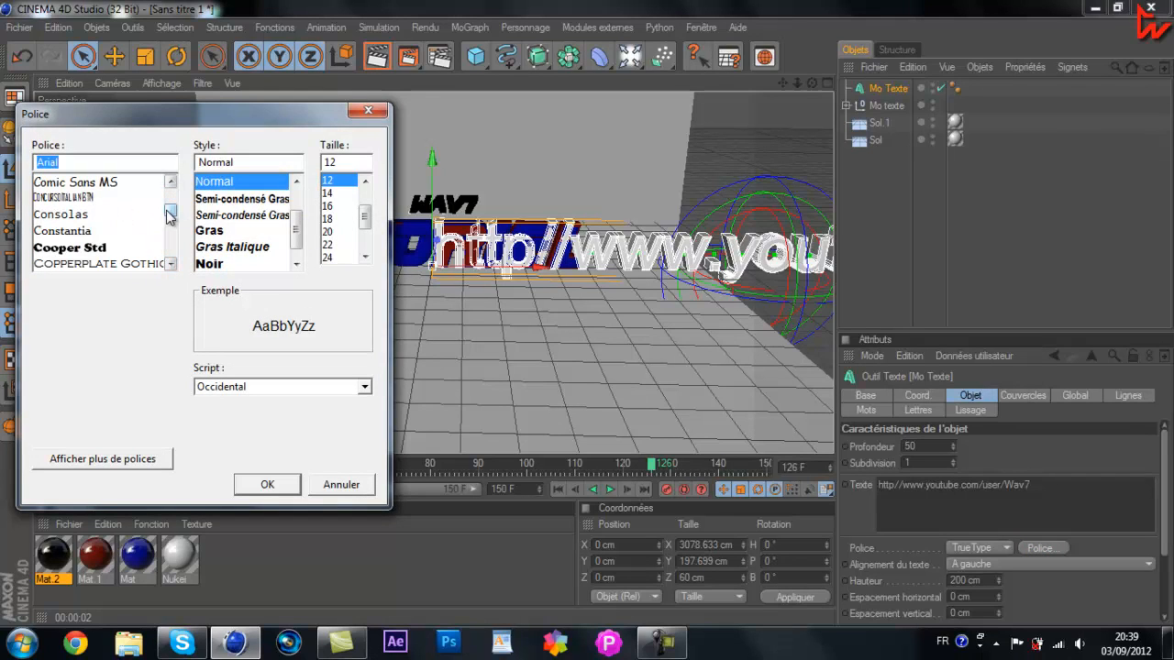
pyautogui.moveTo(169, 214); pyautogui.dragTo(169, 227)
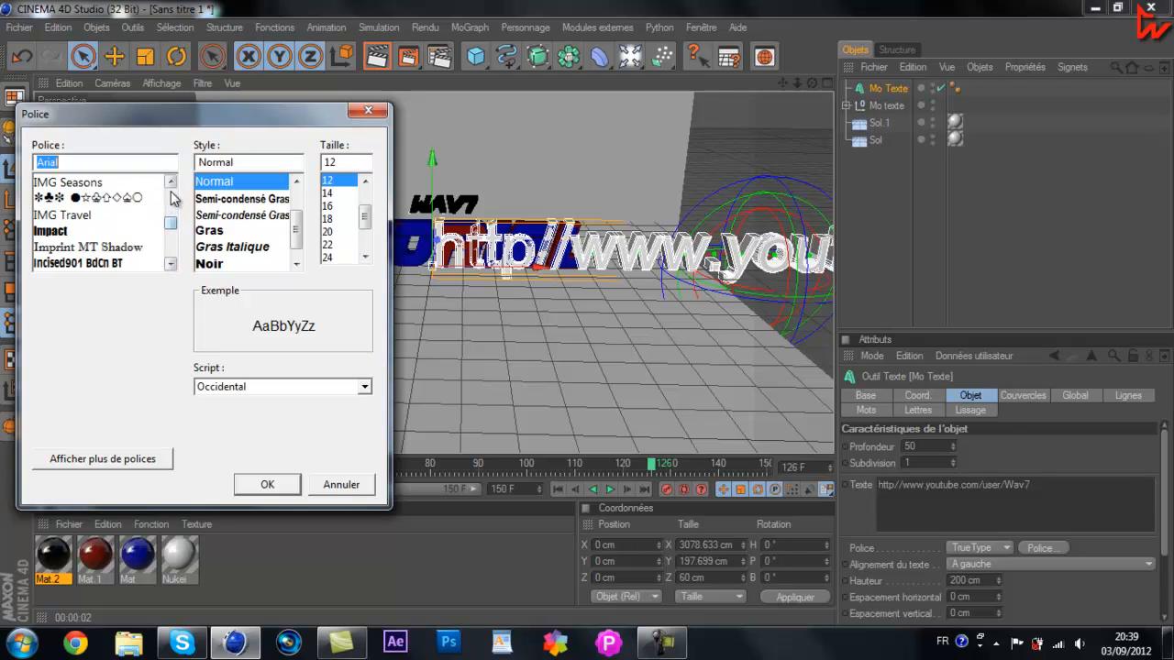
pyautogui.click(170, 182)
pyautogui.click(171, 181)
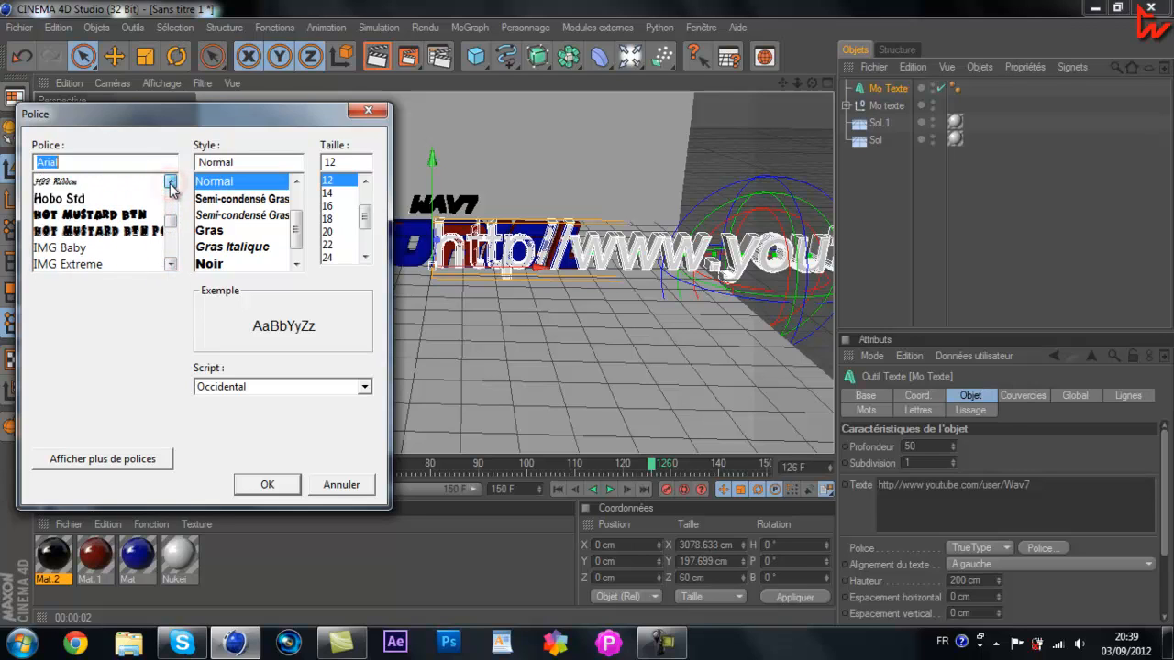
pyautogui.click(171, 265)
pyautogui.click(170, 265)
pyautogui.click(171, 265)
pyautogui.click(170, 265)
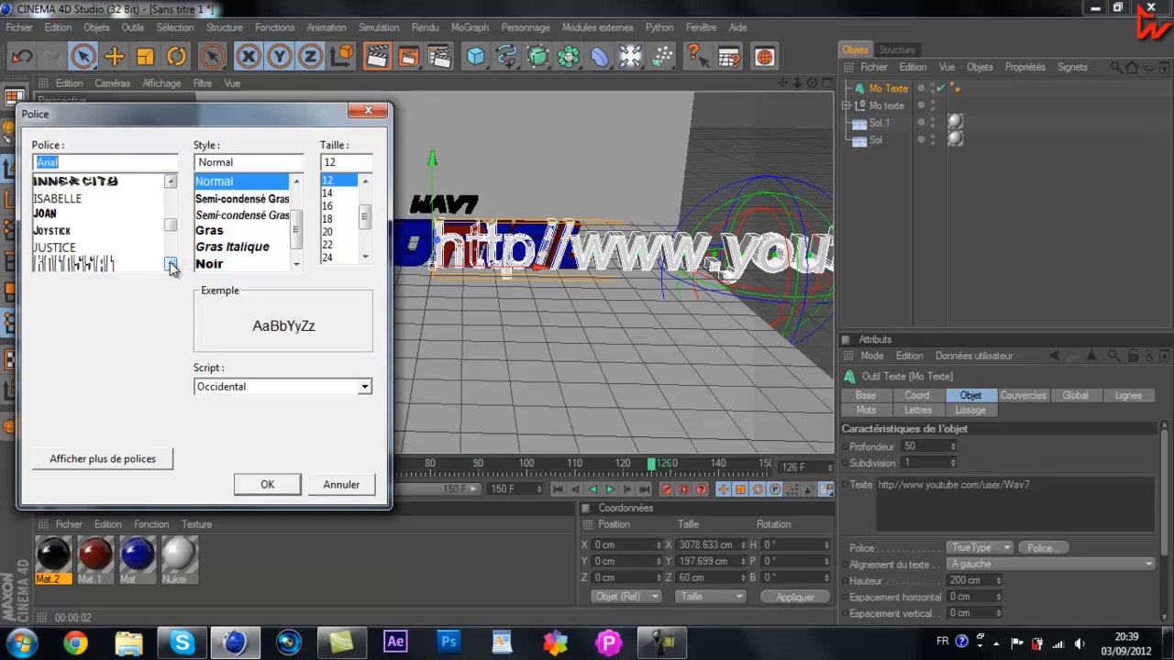
pyautogui.click(170, 265)
pyautogui.click(170, 265)
pyautogui.click(171, 265)
pyautogui.click(170, 265)
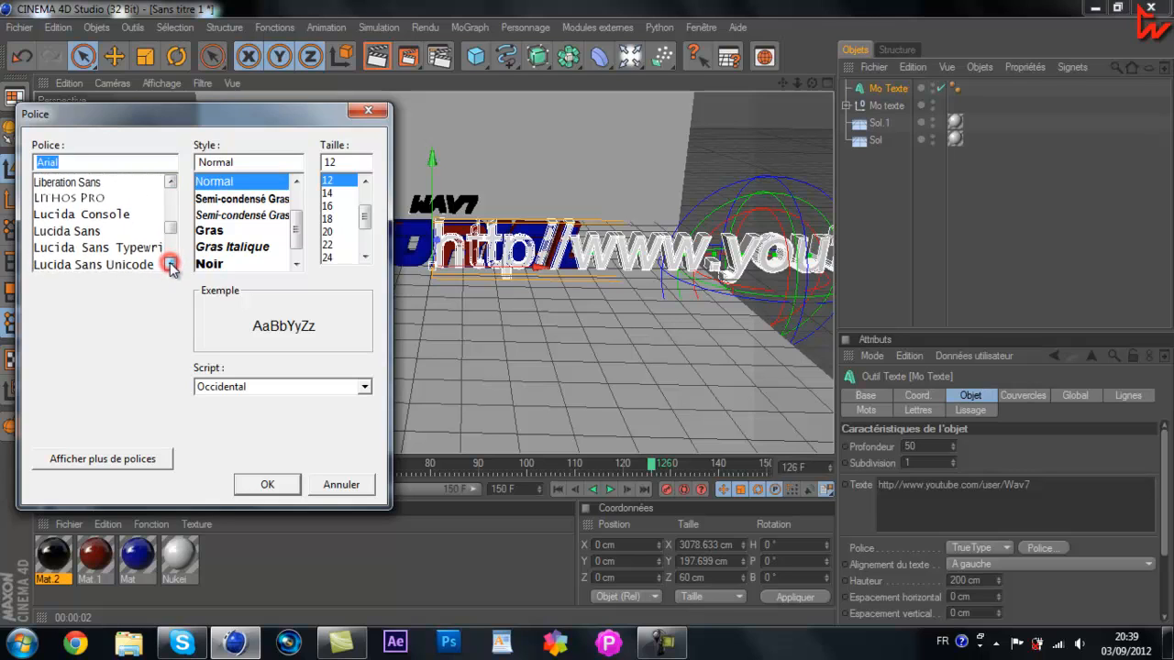
pyautogui.click(170, 265)
pyautogui.click(171, 265)
pyautogui.click(170, 265)
pyautogui.click(170, 265)
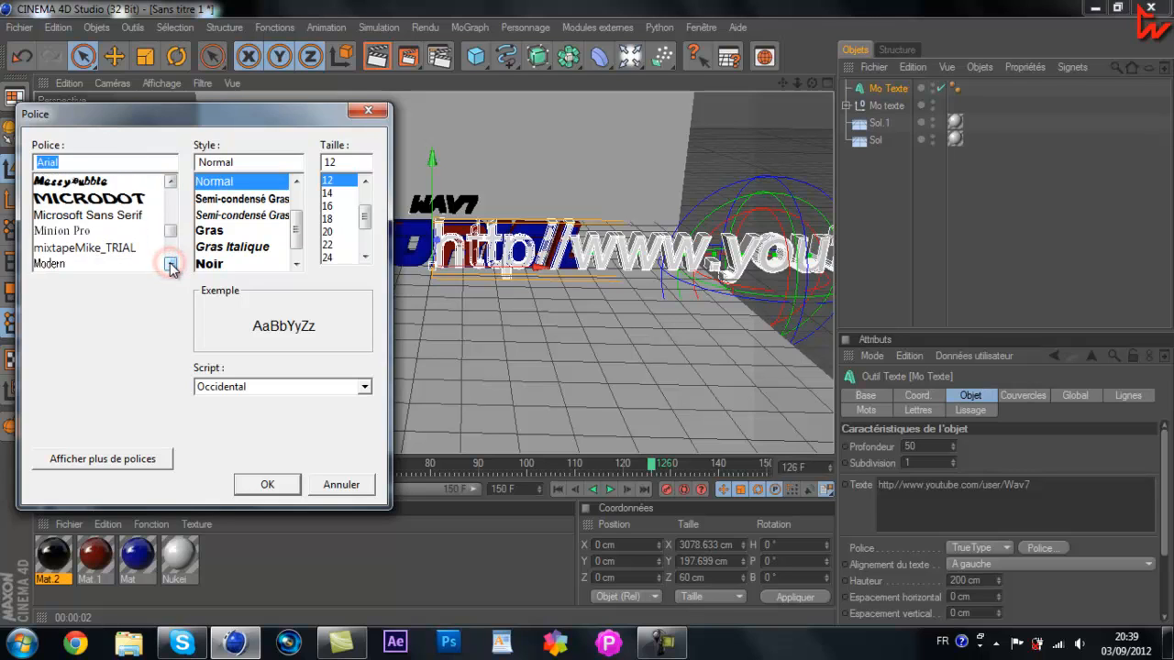
pyautogui.click(170, 265)
pyautogui.click(171, 265)
pyautogui.click(171, 265)
pyautogui.click(170, 265)
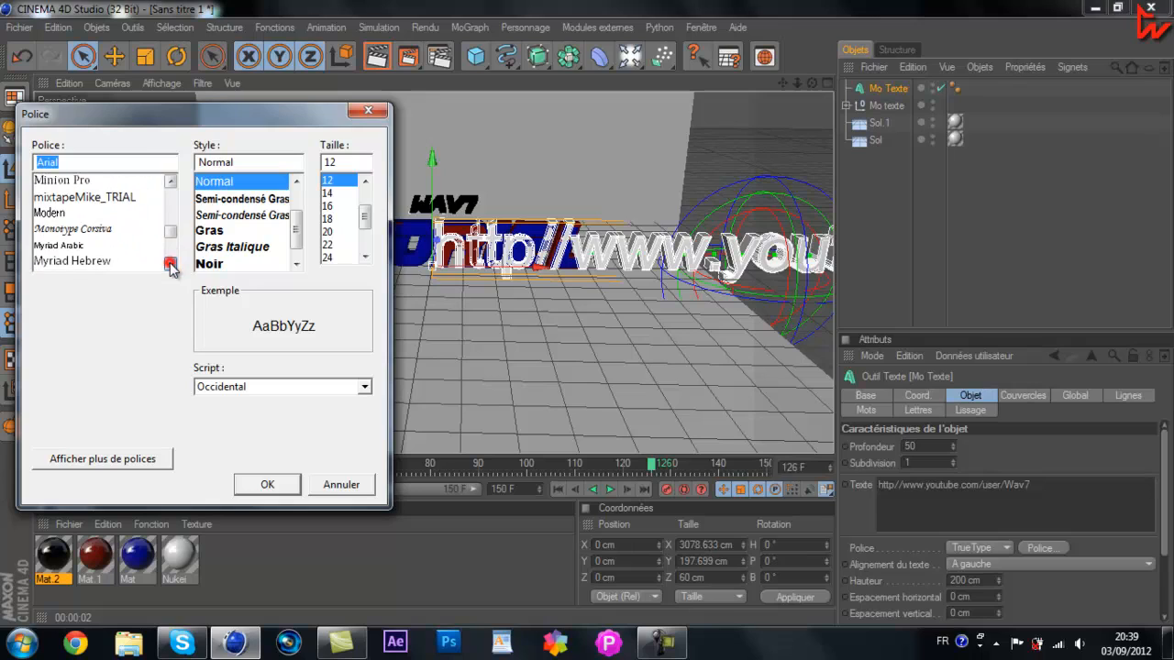
pyautogui.click(170, 265)
pyautogui.click(171, 265)
pyautogui.click(171, 265)
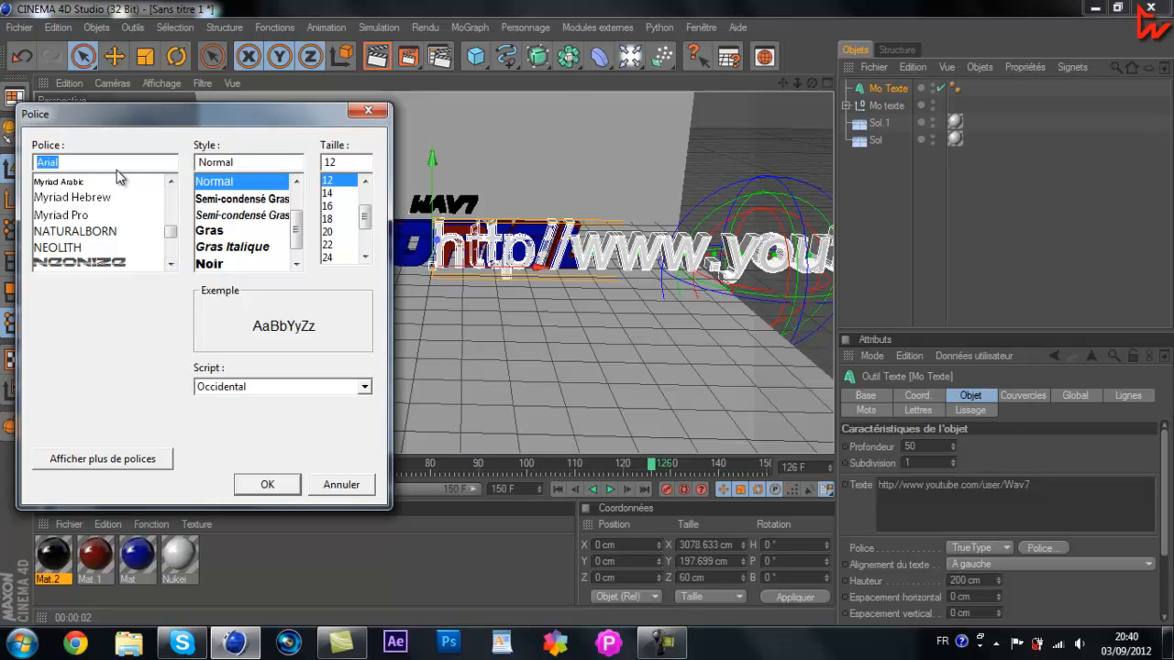
pyautogui.write('btn')
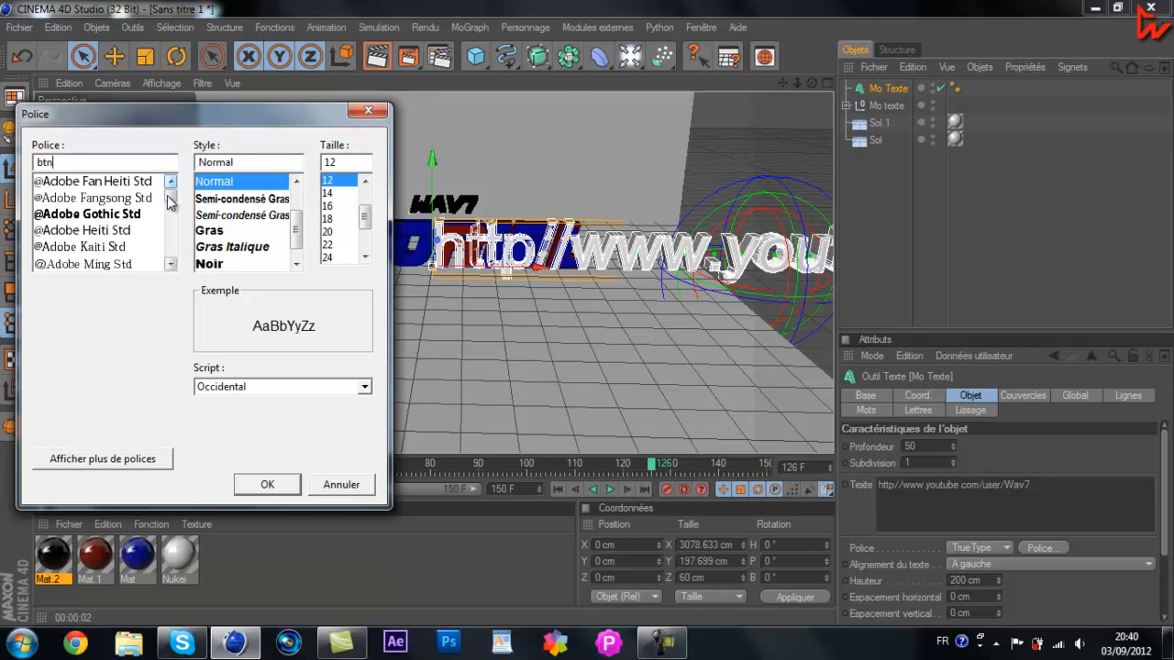
pyautogui.moveTo(169, 202); pyautogui.dragTo(175, 253)
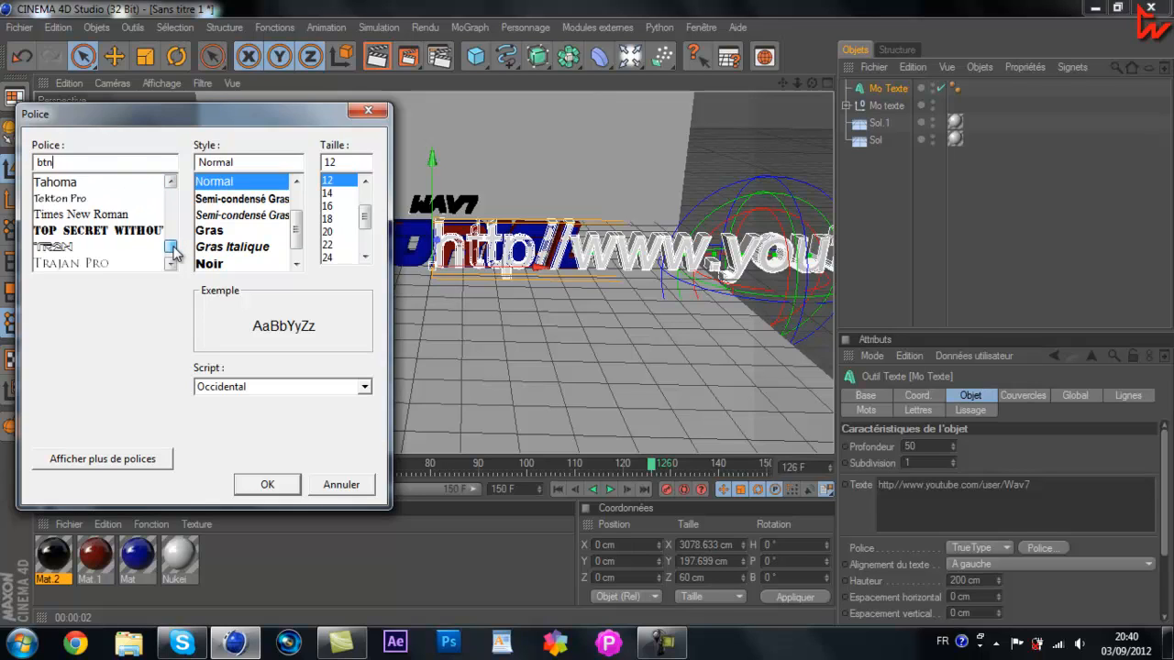
pyautogui.moveTo(172, 183); pyautogui.dragTo(172, 185)
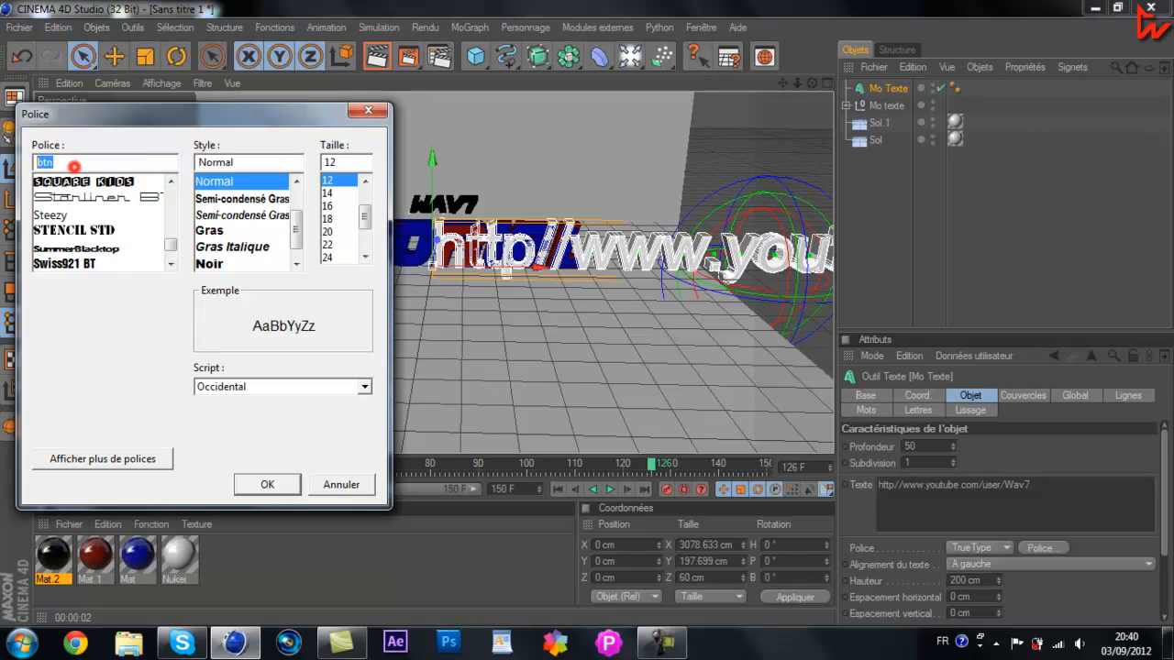
pyautogui.write('sla')
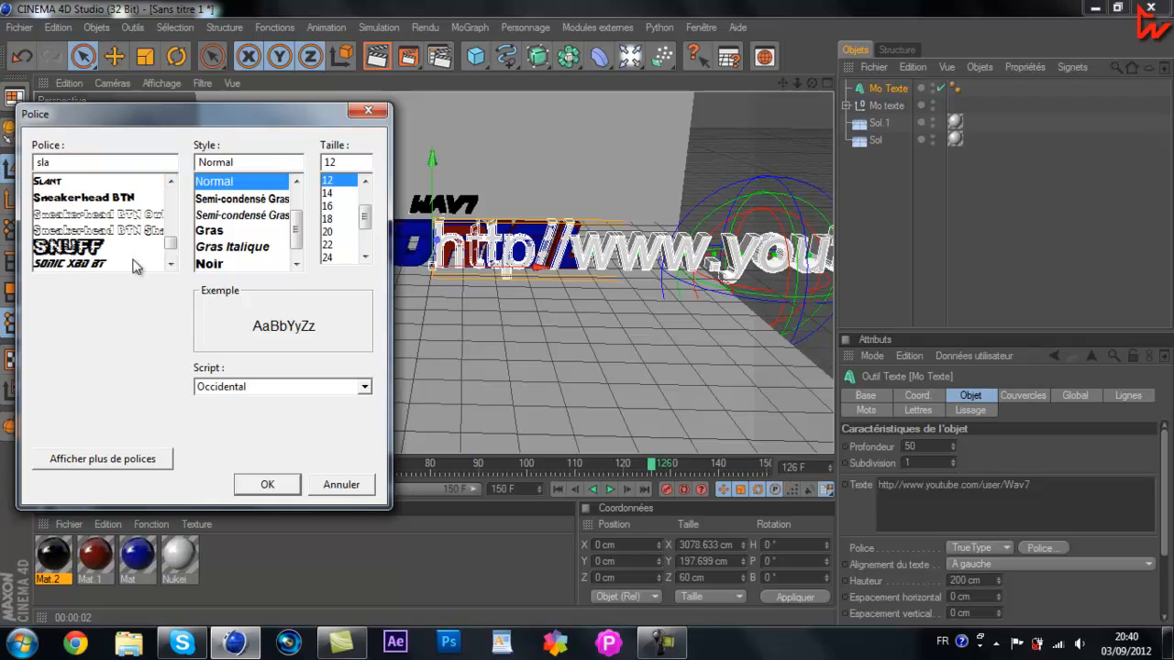
pyautogui.moveTo(171, 263)
pyautogui.mouseDown()
pyautogui.moveTo(138, 263)
pyautogui.moveTo(172, 265)
pyautogui.mouseUp()
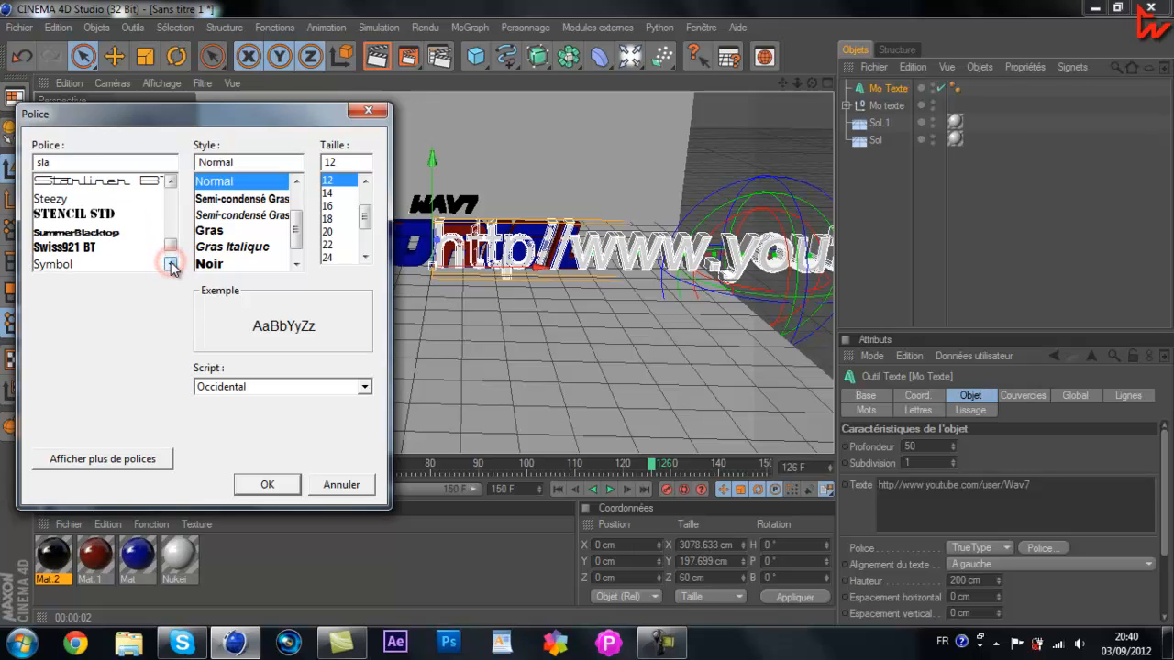
pyautogui.click(116, 232)
pyautogui.click(266, 484)
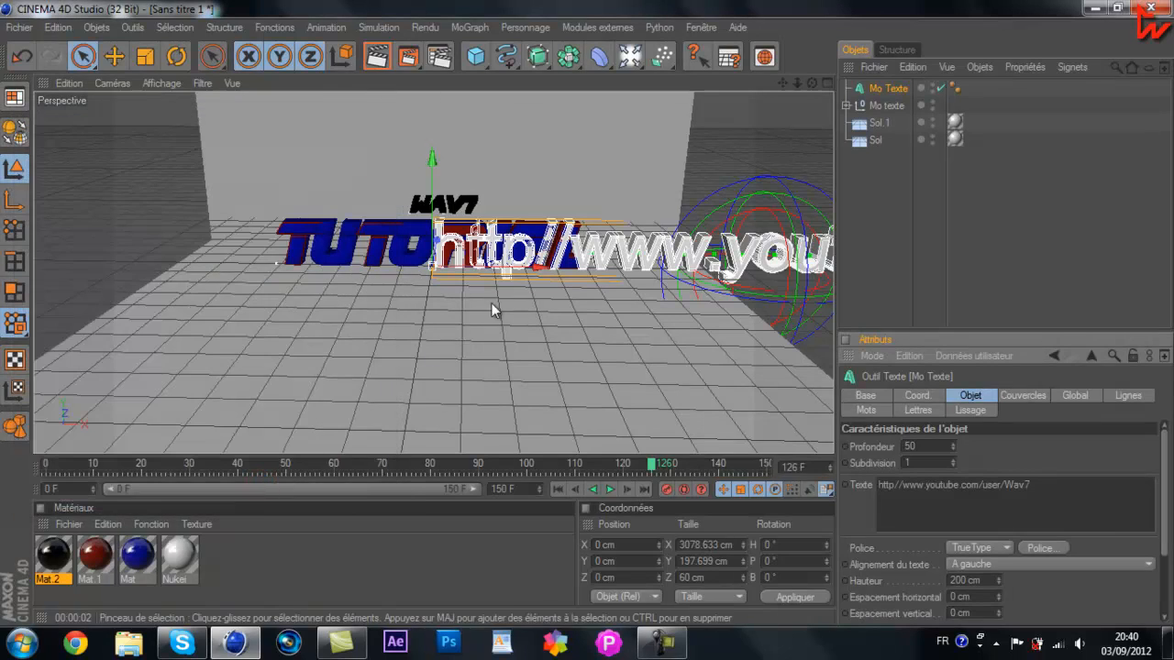
# - Set the URL text's alignment to Centré and deselect the object
pyautogui.click(1020, 398)
pyautogui.click(970, 397)
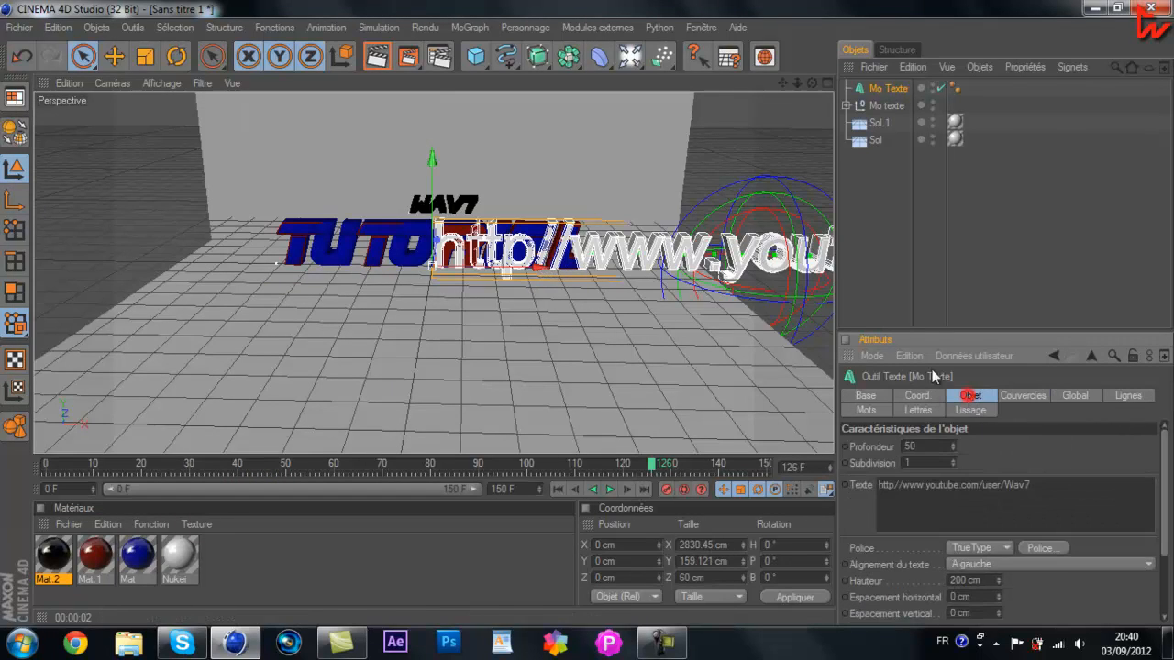
pyautogui.click(1044, 571)
pyautogui.click(1030, 596)
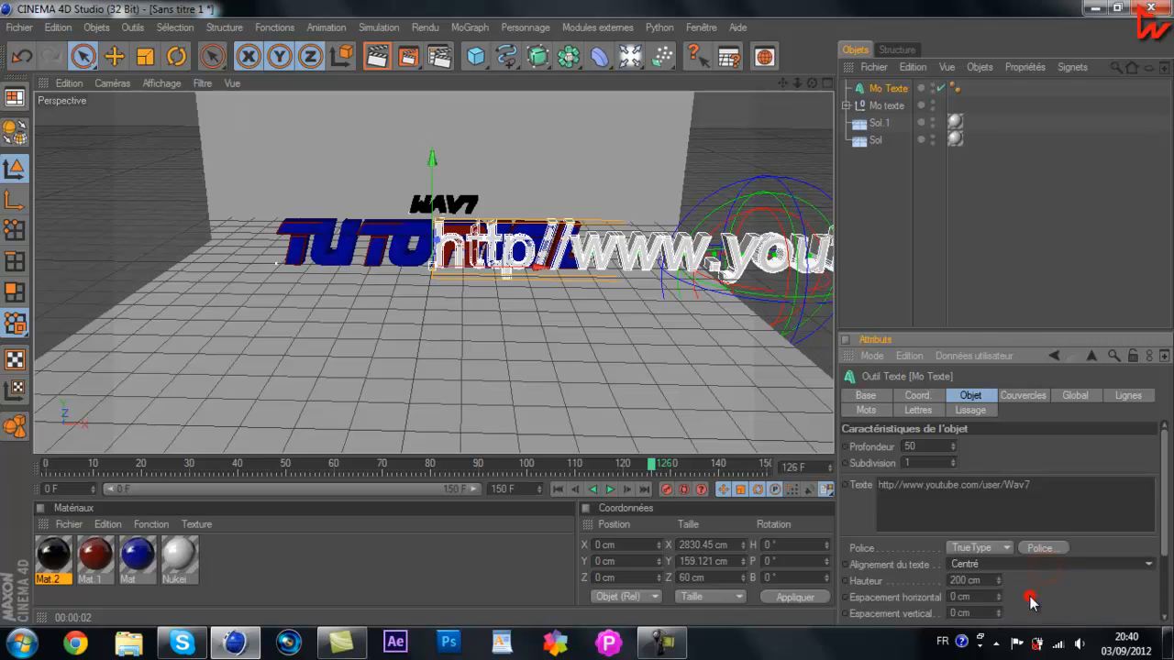
pyautogui.click(997, 236)
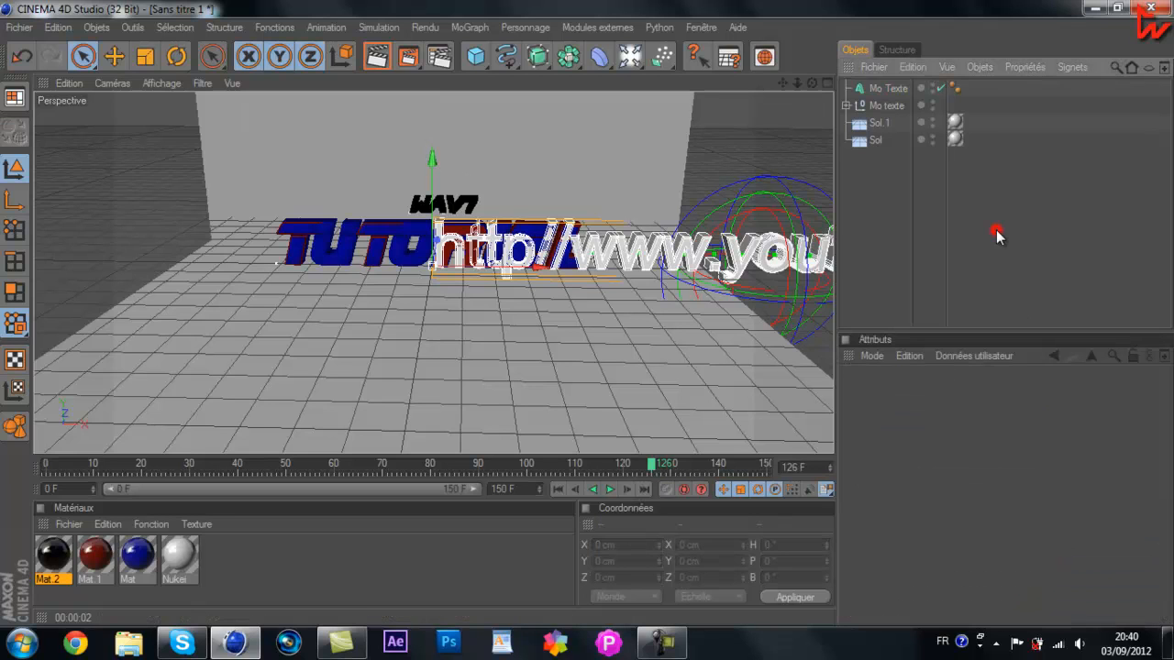
# - Change the URL text's font to Comic Sans MS
pyautogui.click(884, 88)
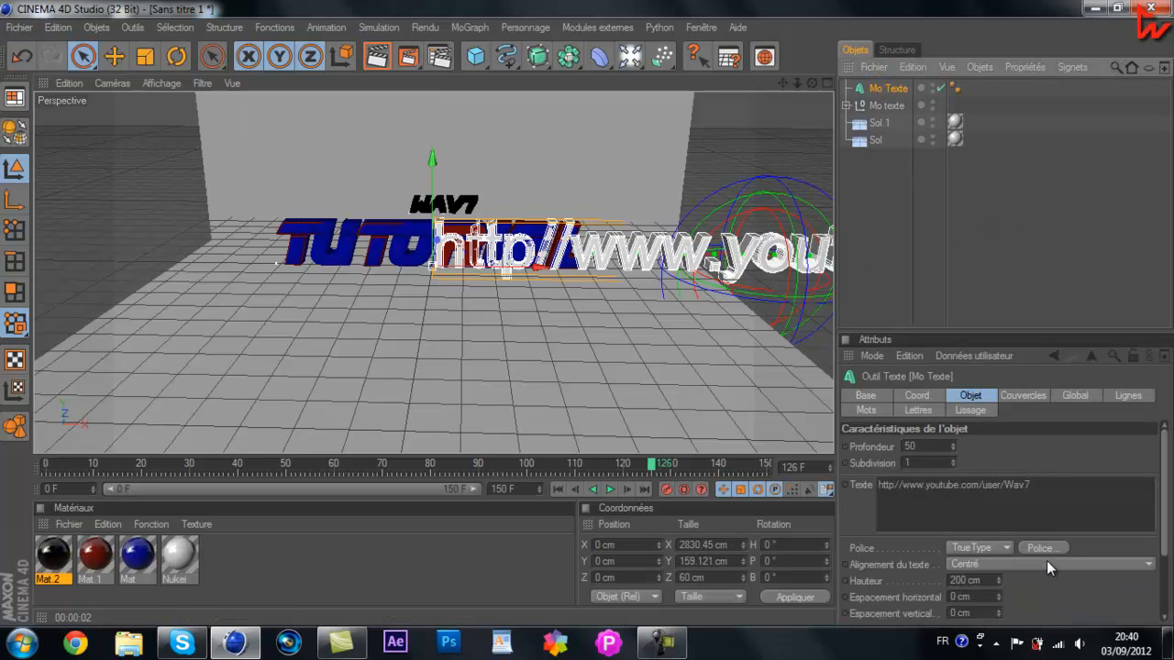
pyautogui.click(1042, 550)
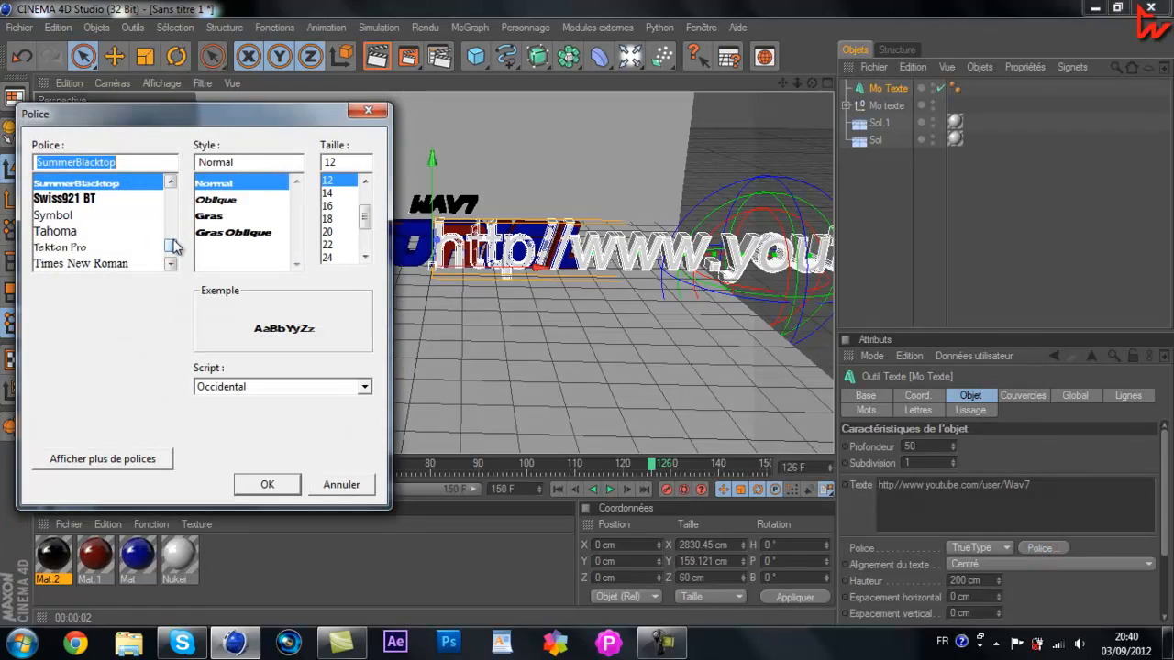
pyautogui.moveTo(173, 229); pyautogui.dragTo(173, 217)
pyautogui.click(171, 185)
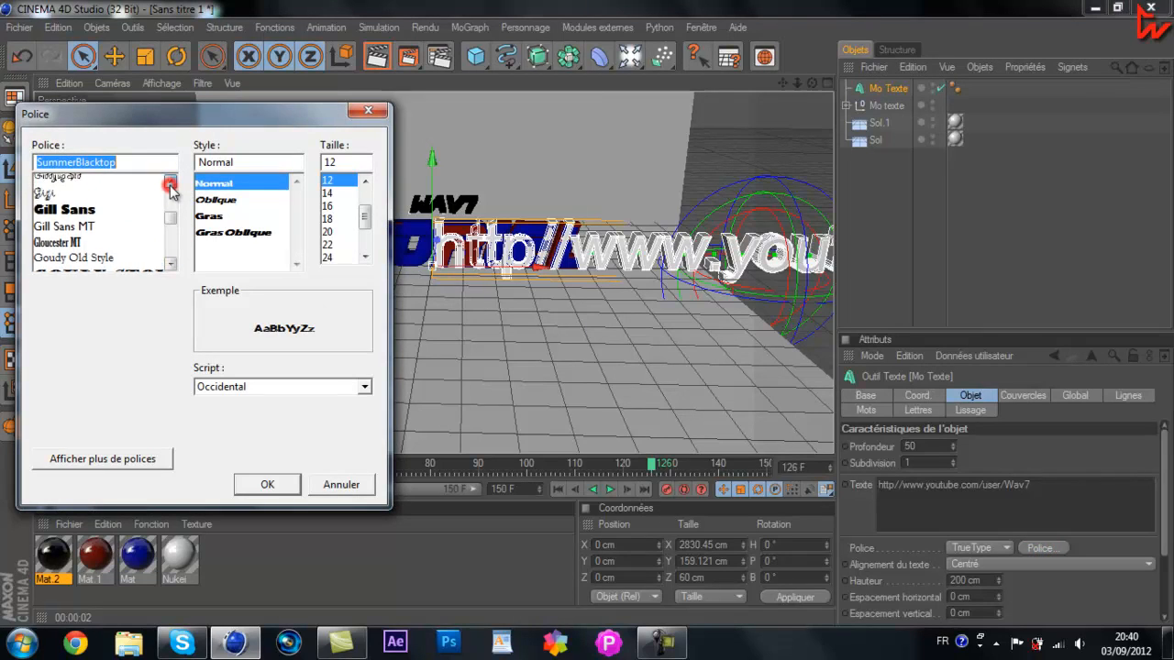
pyautogui.click(171, 185)
pyautogui.click(170, 185)
pyautogui.click(171, 186)
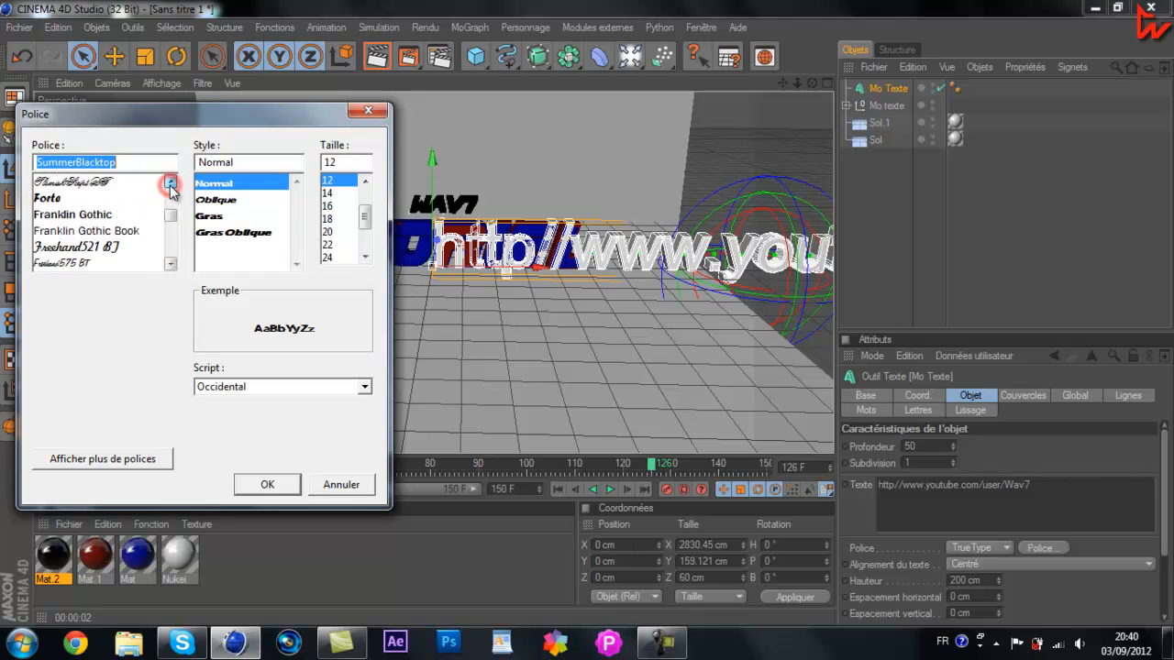
pyautogui.click(171, 185)
pyautogui.click(170, 185)
pyautogui.click(170, 185)
pyautogui.click(171, 186)
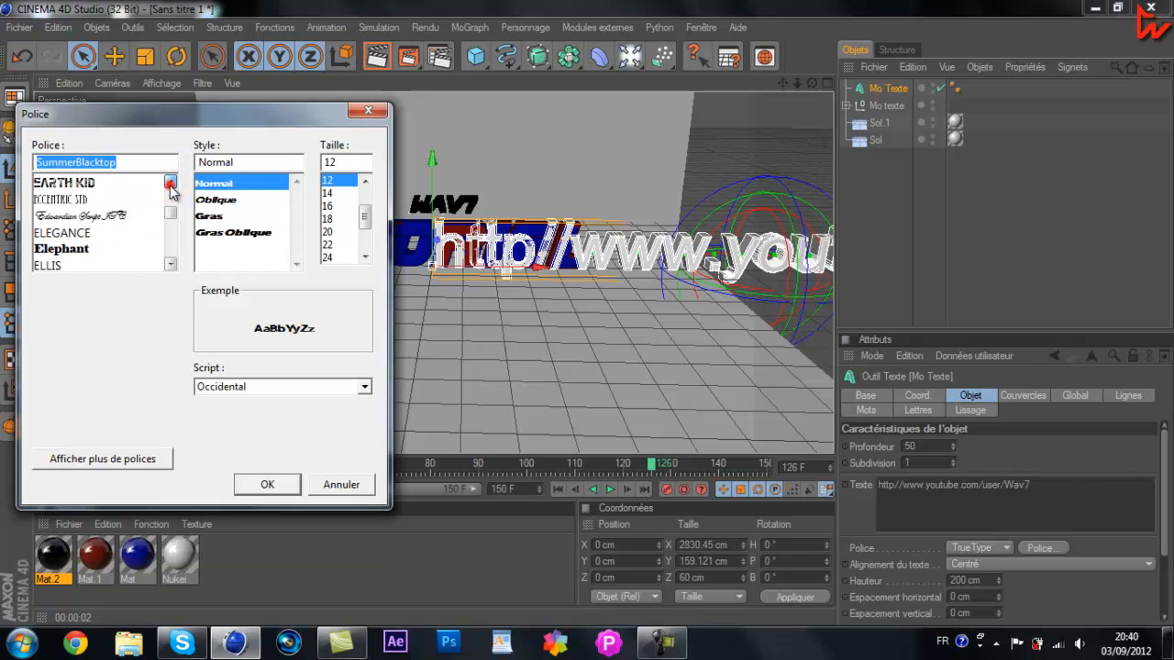
pyautogui.click(171, 185)
pyautogui.click(171, 185)
pyautogui.click(170, 185)
pyautogui.click(170, 185)
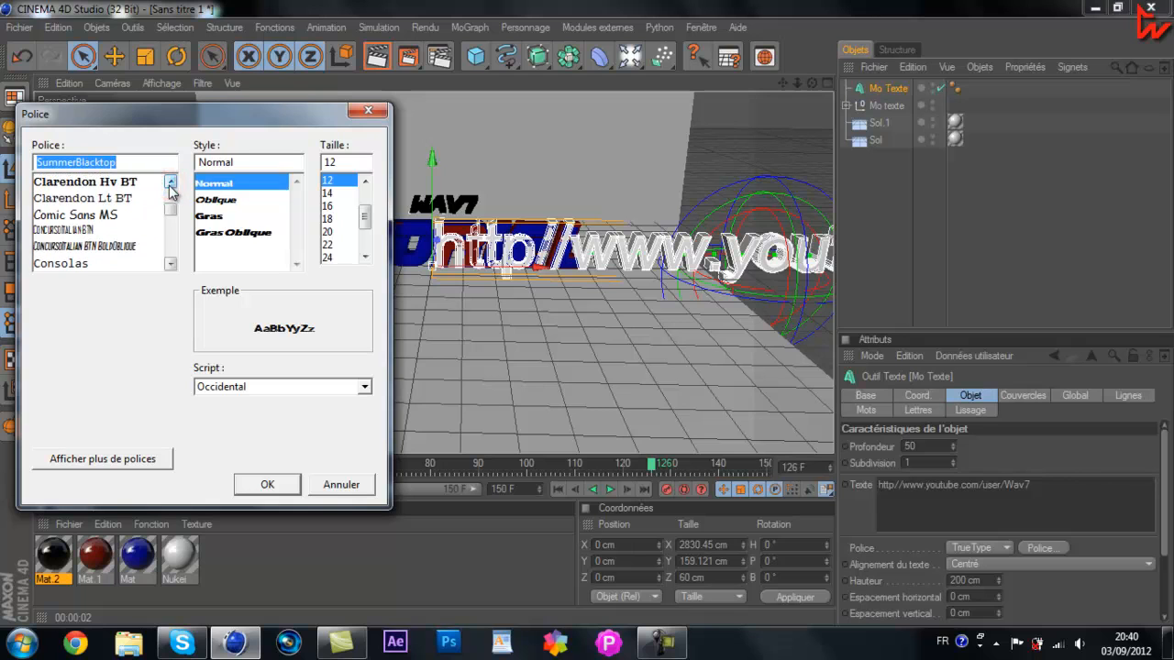
pyautogui.click(96, 220)
pyautogui.click(271, 484)
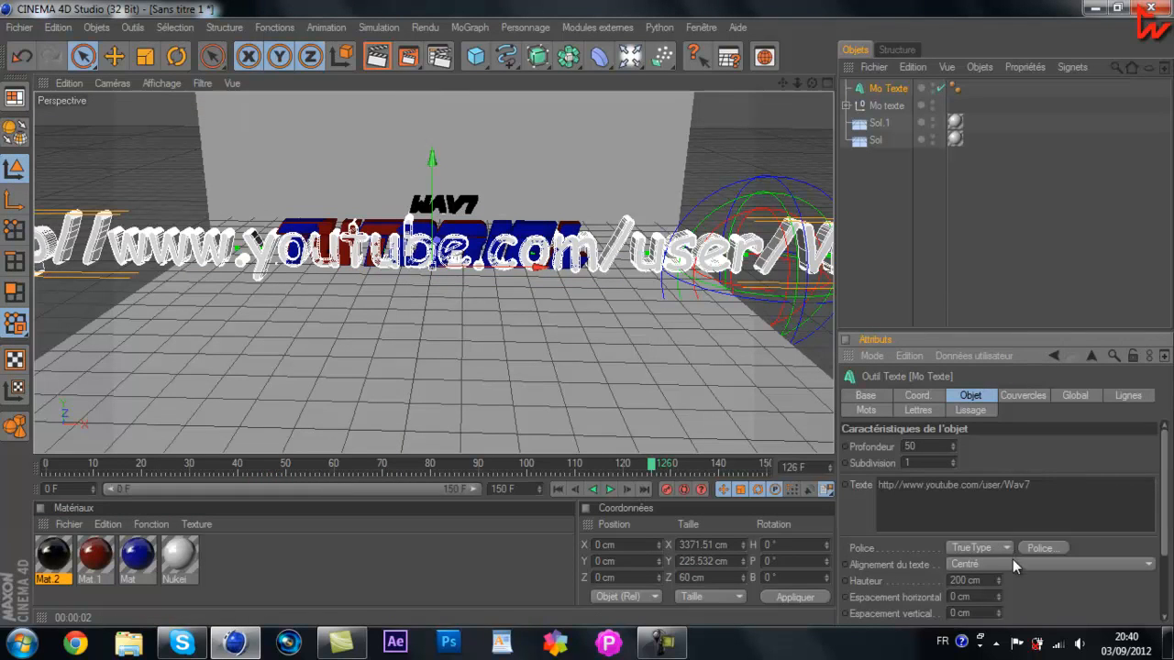
# - Scale the URL text down uniformly to about 1303 cm wide
pyautogui.scroll(-5, 408, 358)
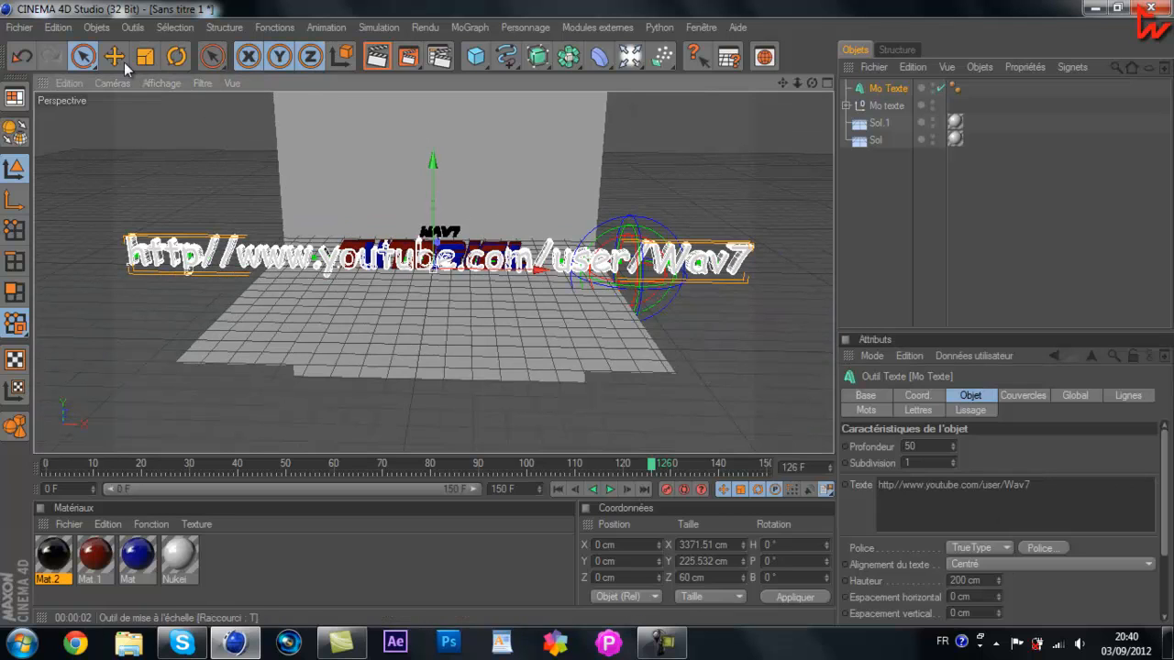
pyautogui.click(139, 59)
pyautogui.moveTo(537, 274); pyautogui.dragTo(564, 336)
pyautogui.scroll(4, 524, 271)
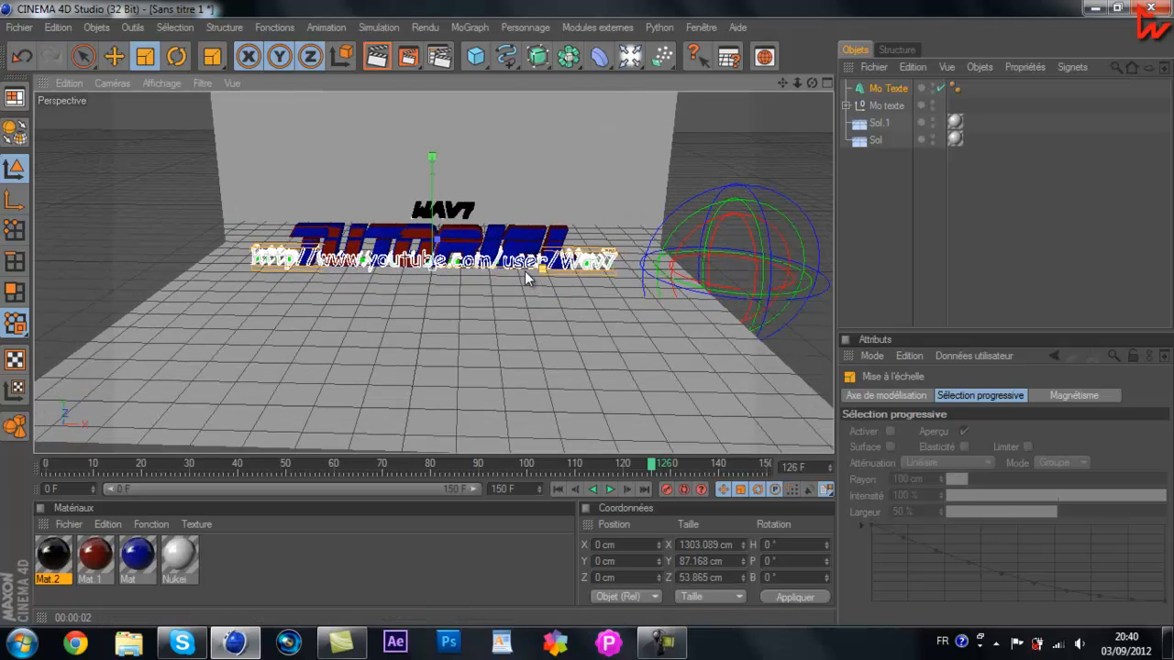
# - Move the URL text in front of the TUTORIEL text to Z about -105 cm and below the floor to Y about -203 cm
pyautogui.middleClick(525, 216)
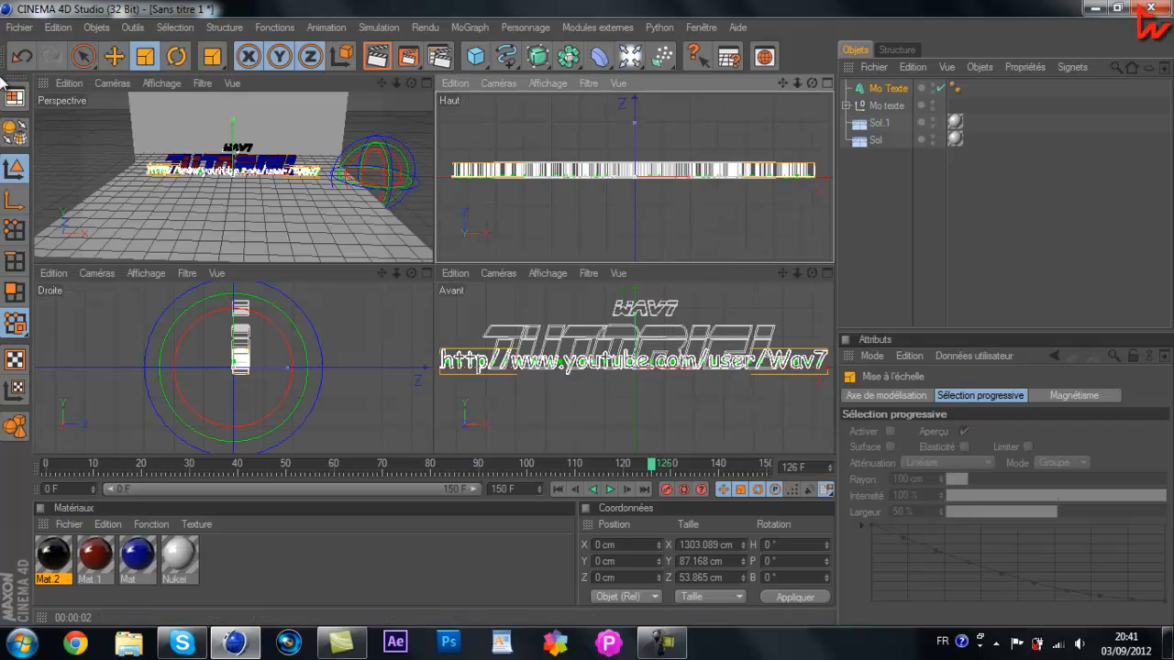
pyautogui.click(83, 57)
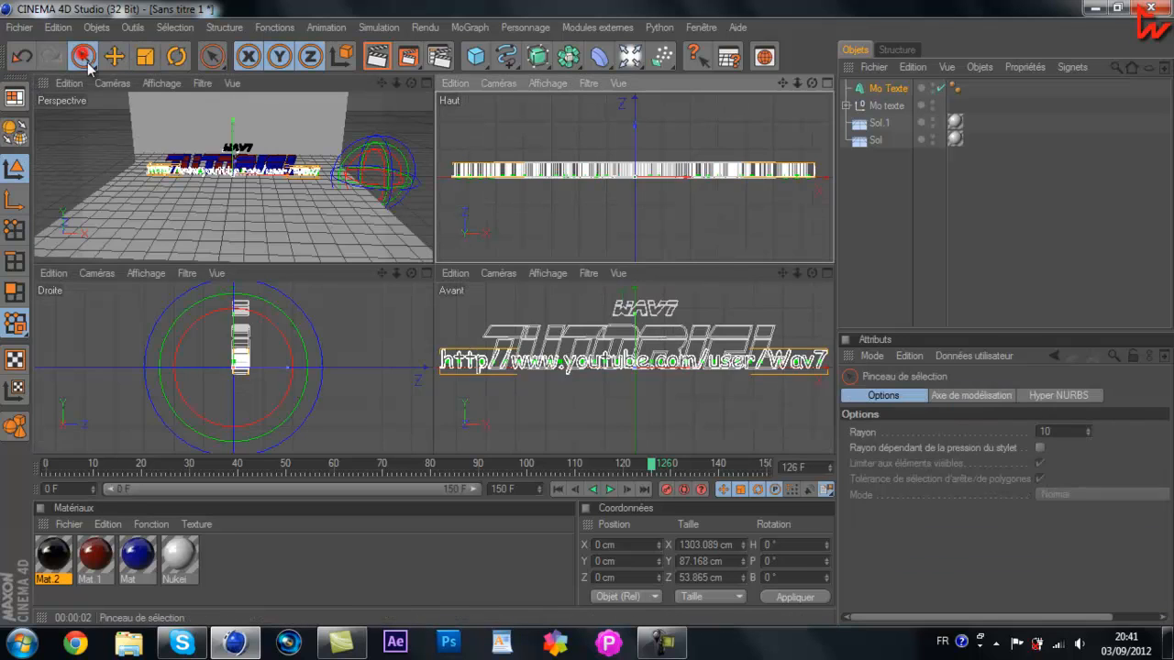
pyautogui.moveTo(589, 271); pyautogui.dragTo(587, 262)
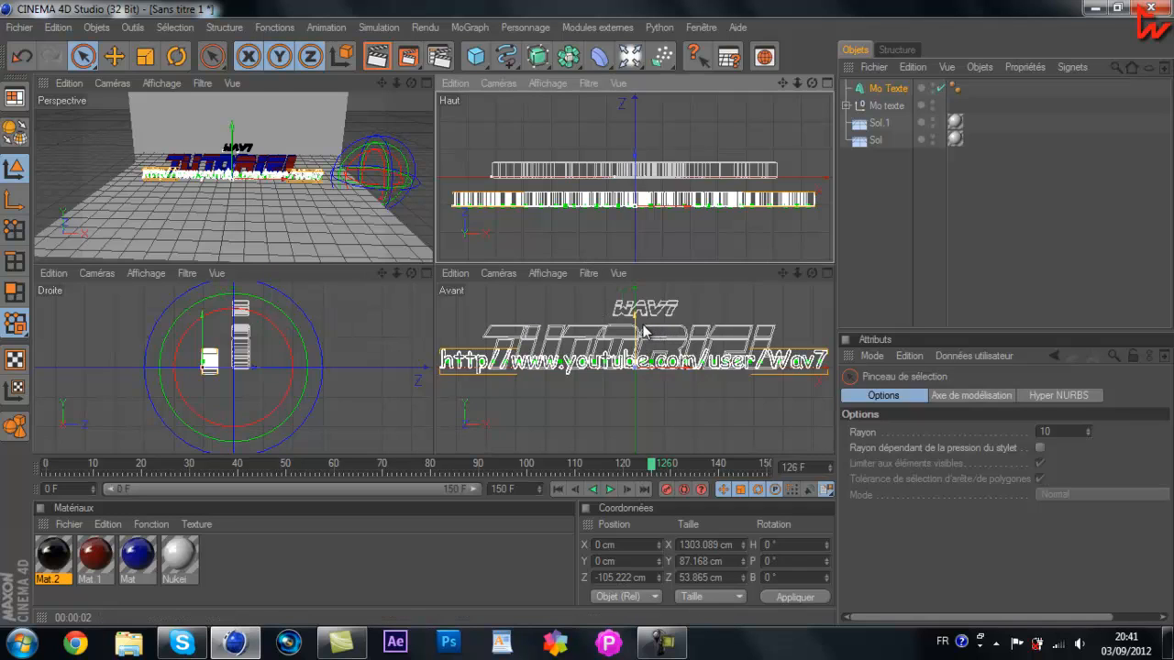
pyautogui.moveTo(639, 330); pyautogui.dragTo(639, 387)
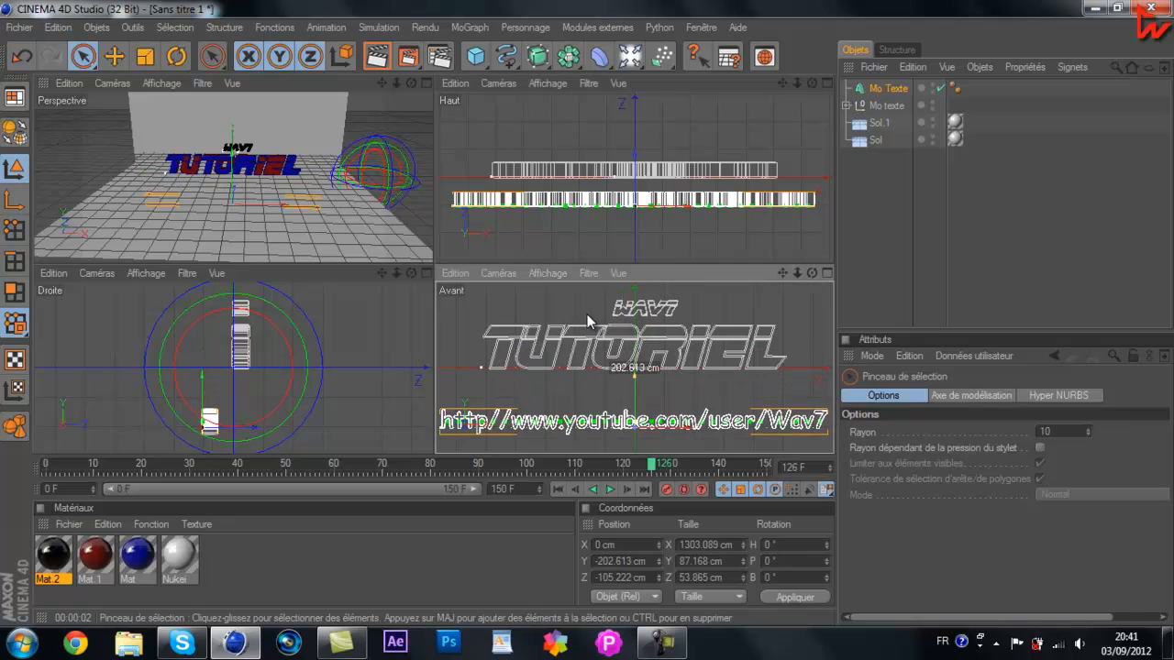
# - Animate the URL text rising from below the floor at frame 110 to Y 0 cm at frame 130
pyautogui.click(652, 472)
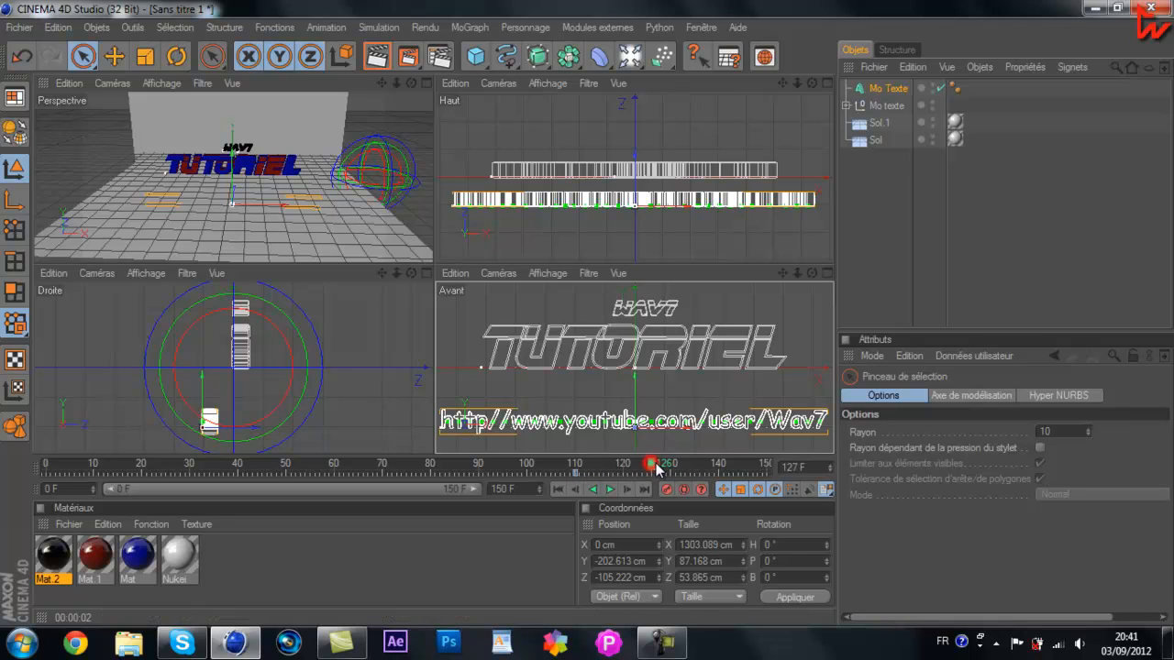
pyautogui.moveTo(657, 470); pyautogui.dragTo(672, 464)
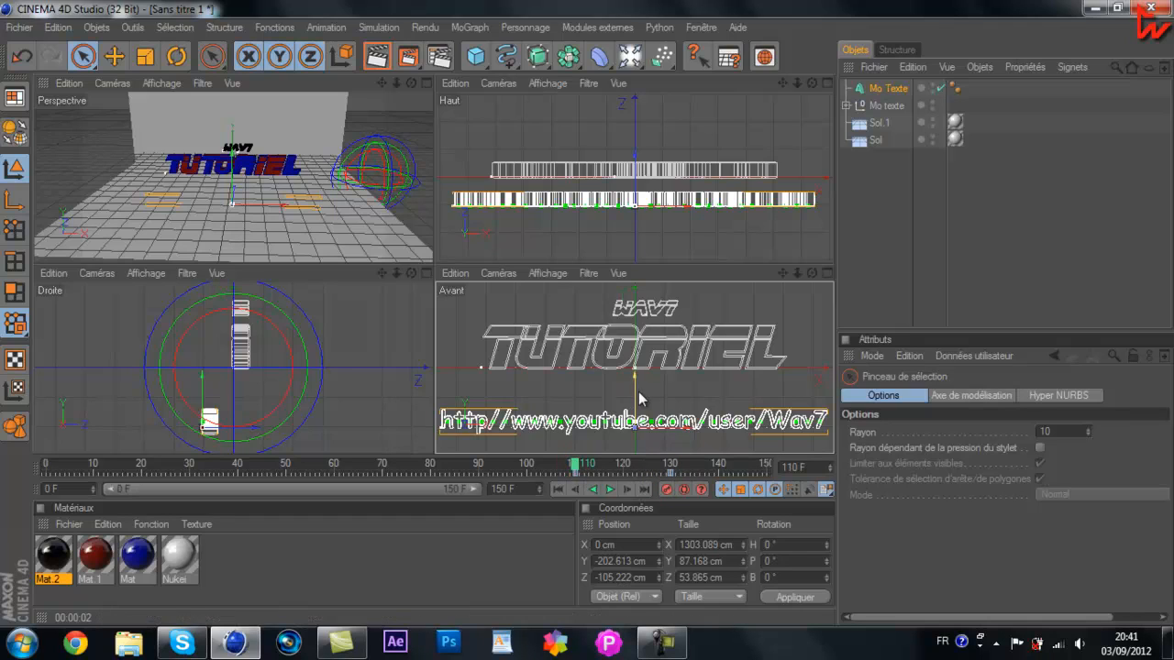
pyautogui.click(668, 464)
pyautogui.moveTo(633, 385); pyautogui.dragTo(587, 312)
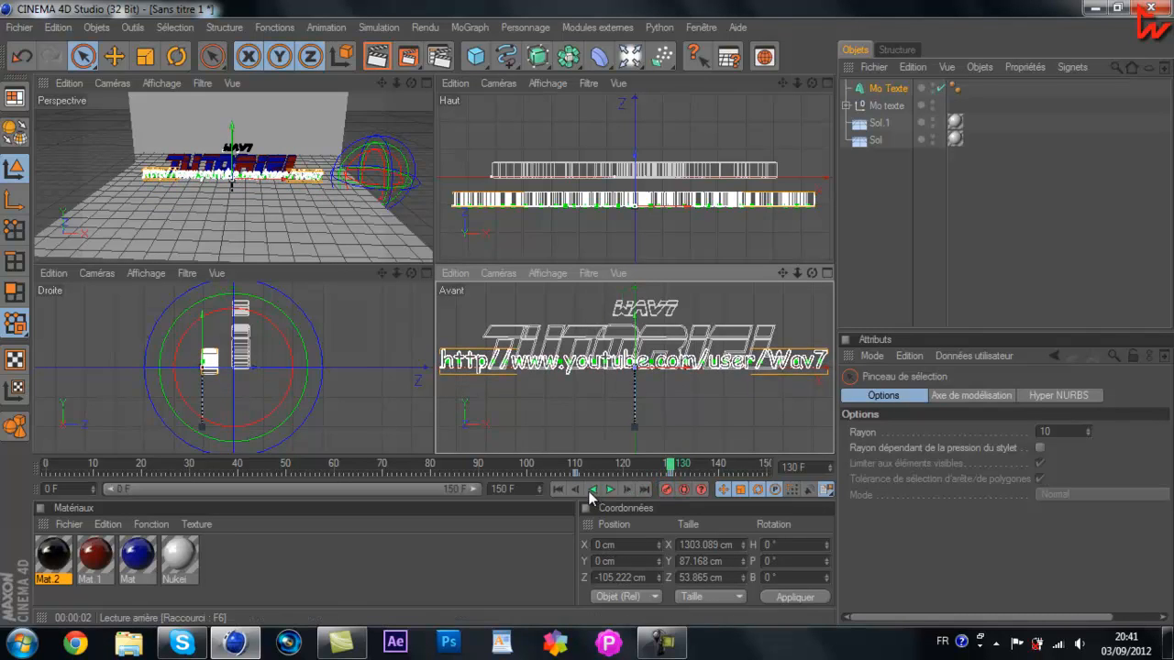
# - Play the animation from frame 0 in the enlarged perspective view and stop it at about frame 136
pyautogui.click(561, 488)
pyautogui.middleClick(267, 156)
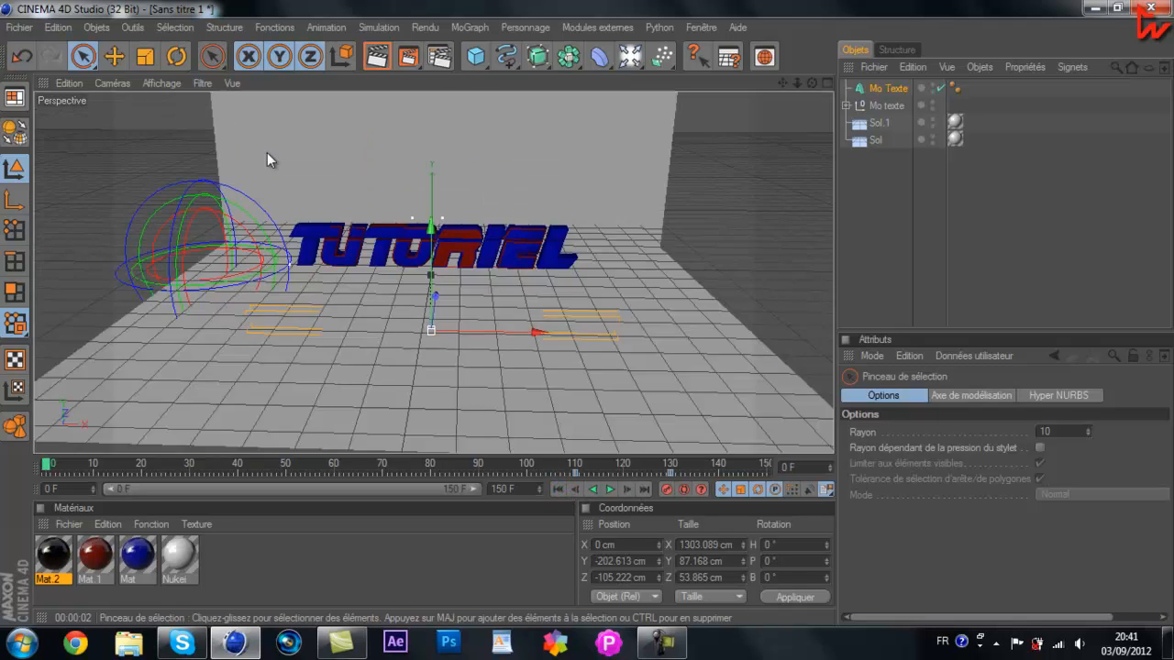
pyautogui.click(608, 489)
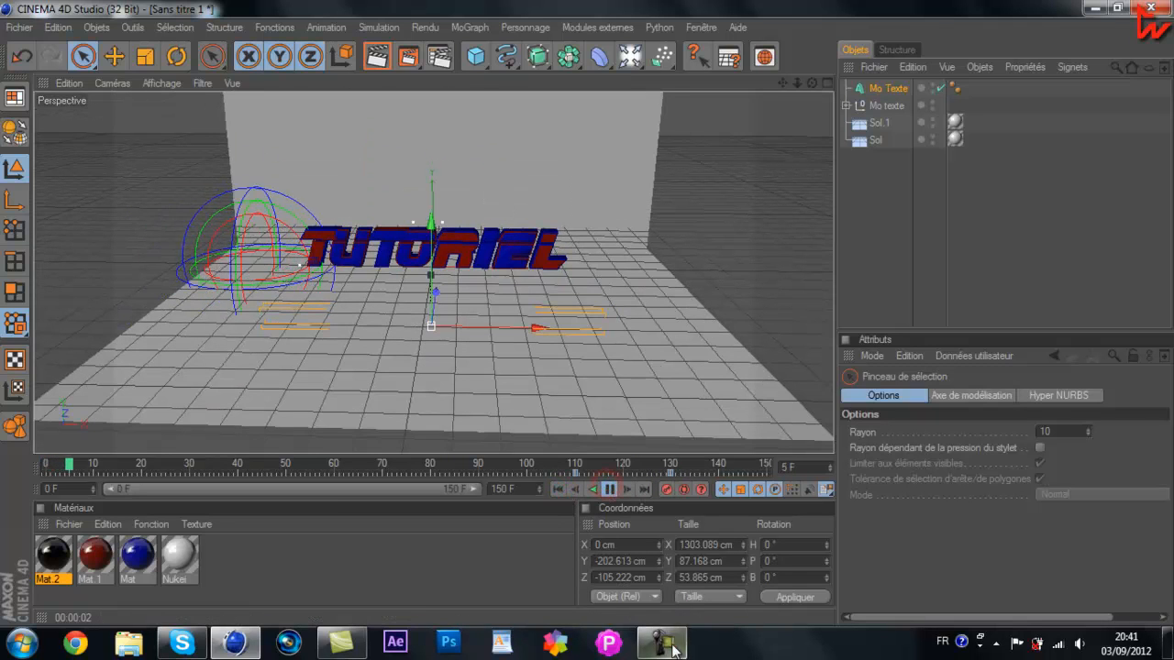
pyautogui.click(661, 642)
pyautogui.click(1135, 518)
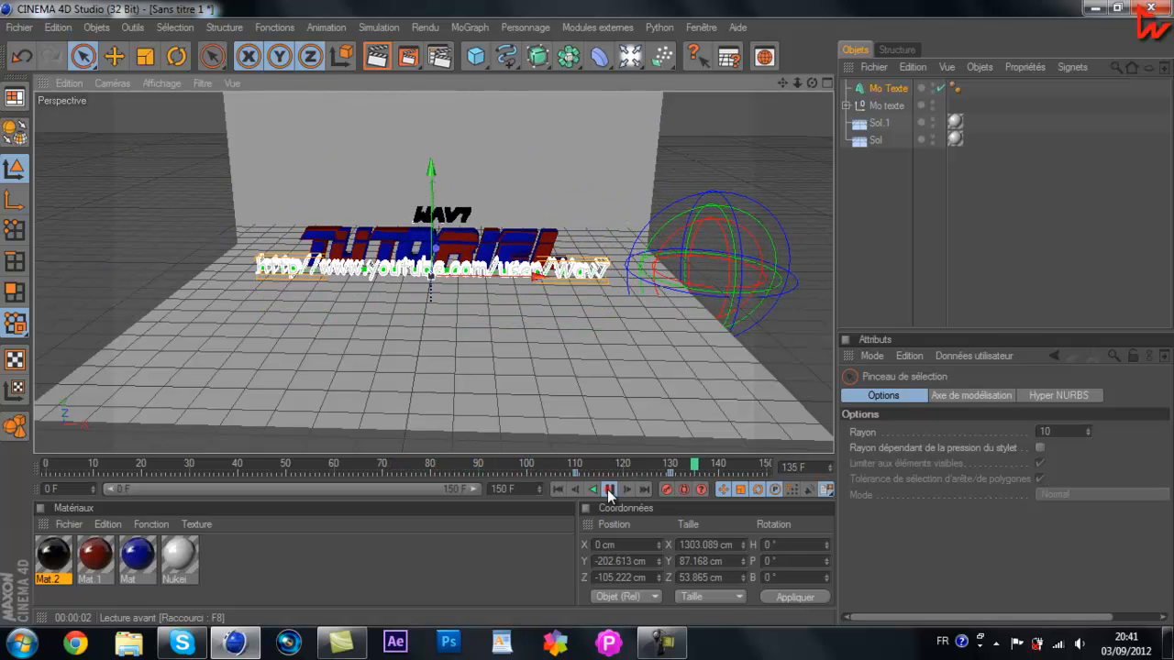
pyautogui.click(609, 490)
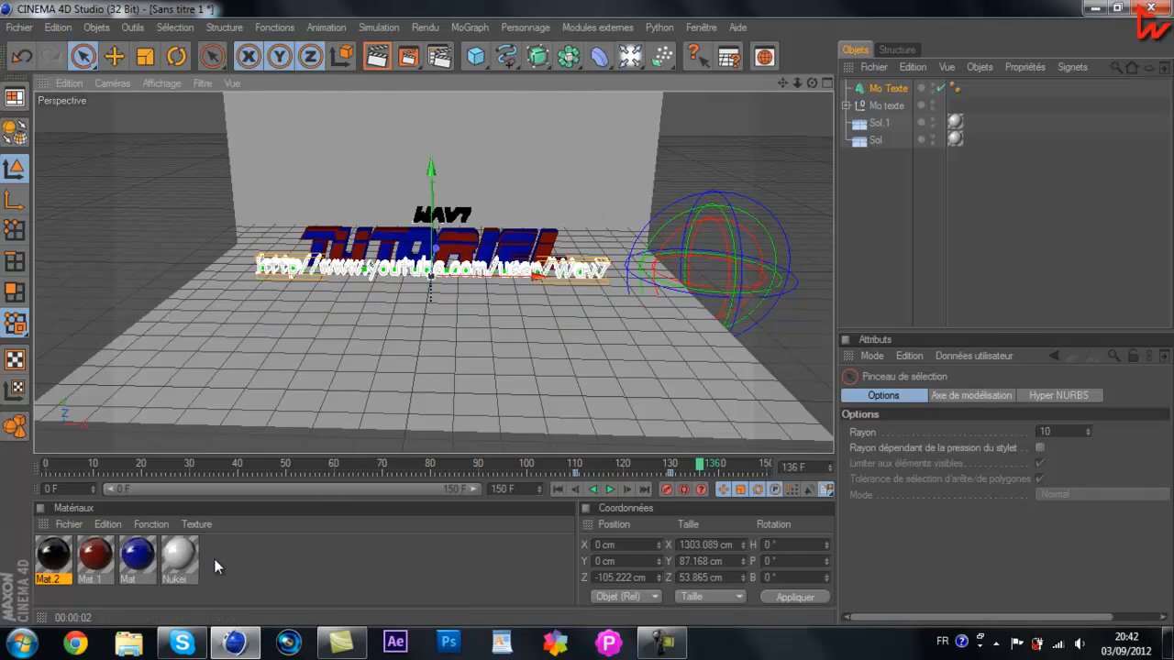
# - Apply the black Mat.2 material to the URL text and deselect the object
pyautogui.moveTo(63, 567); pyautogui.dragTo(905, 88)
pyautogui.click(876, 265)
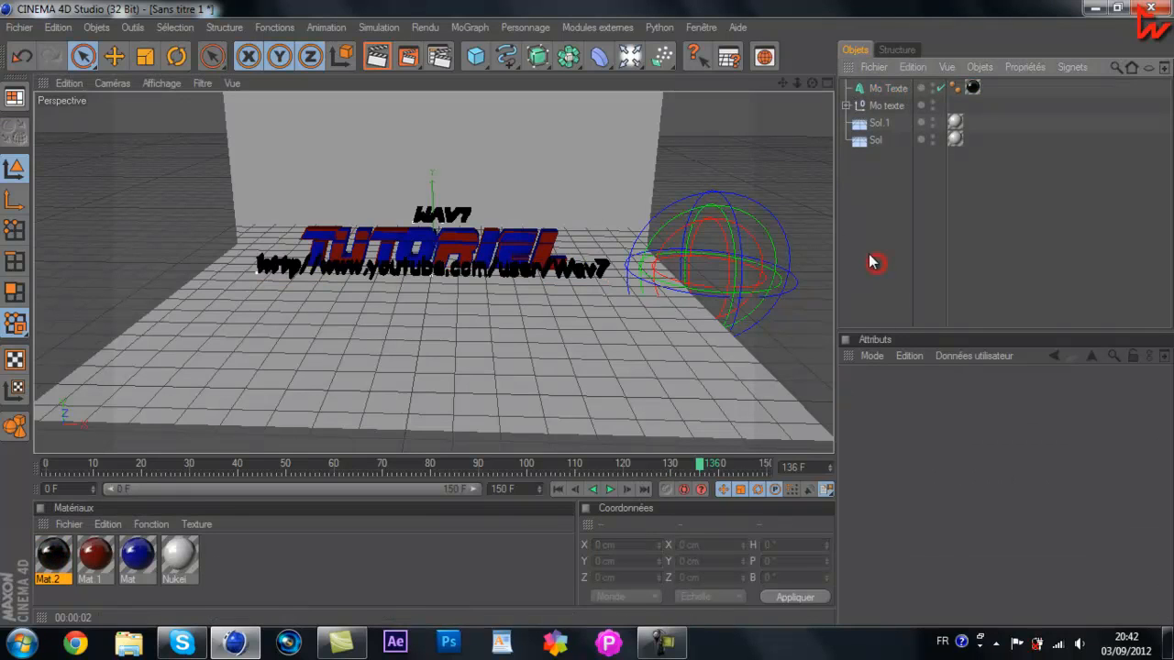